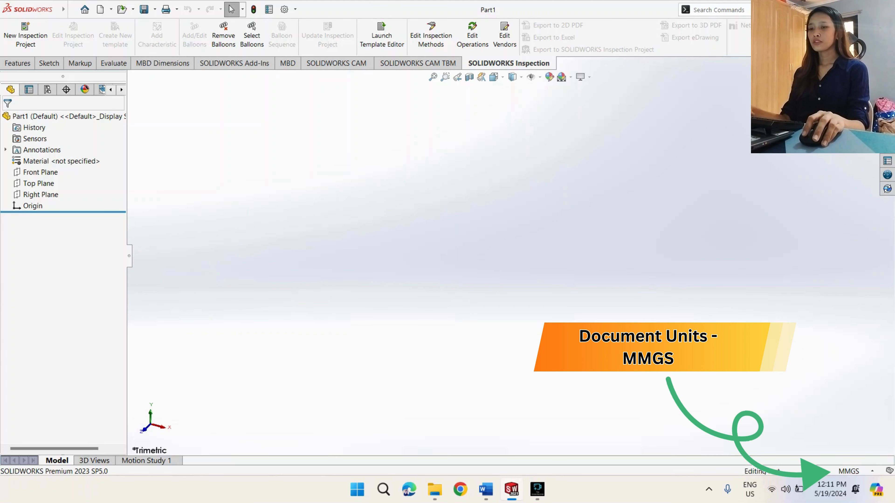
- Set the document units to MMGS (millimeter, gram, second) and start a sketch on the Right Plane
{"action": "left_click", "coordinate": [850, 471]}
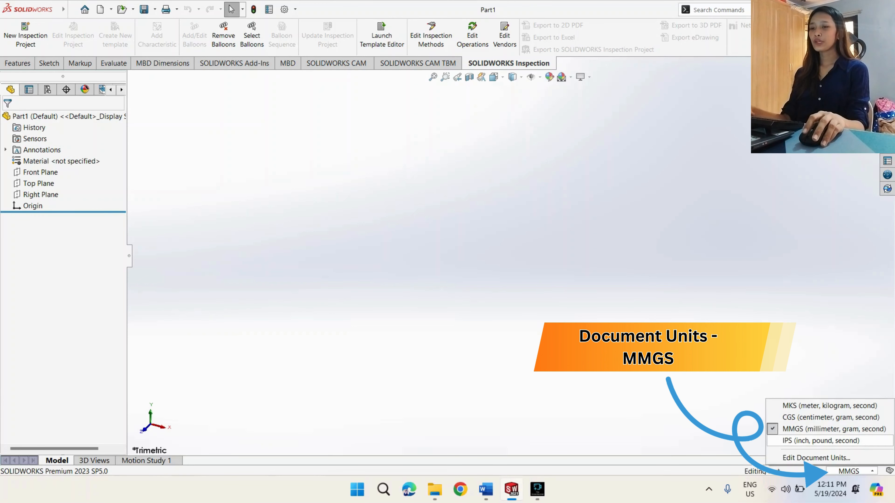
{"action": "left_click", "coordinate": [833, 429]}
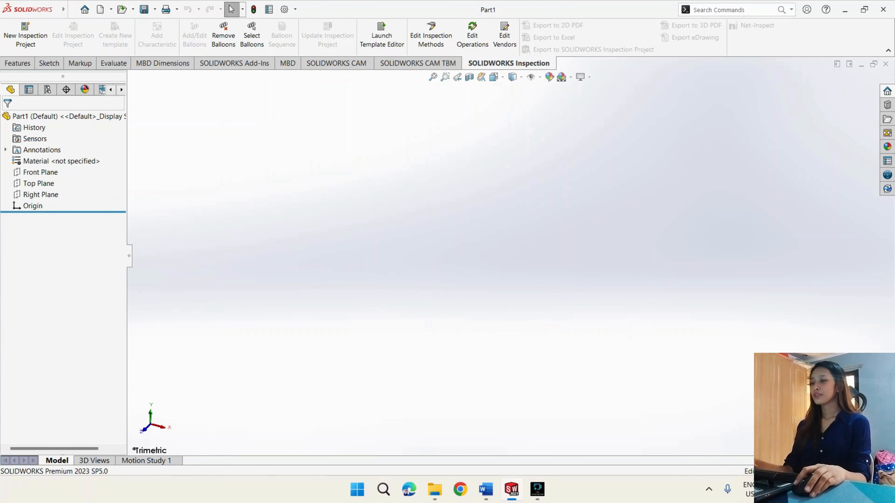
{"action": "left_click", "coordinate": [37, 194]}
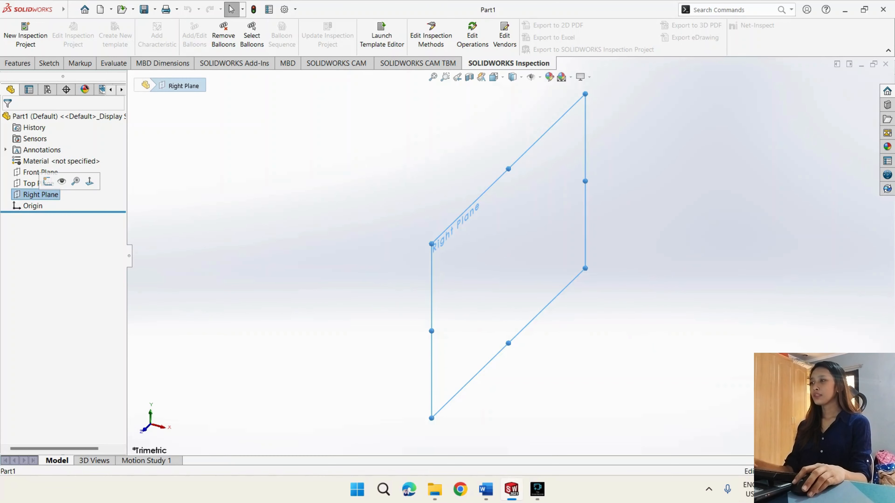
{"action": "left_click", "coordinate": [48, 181]}
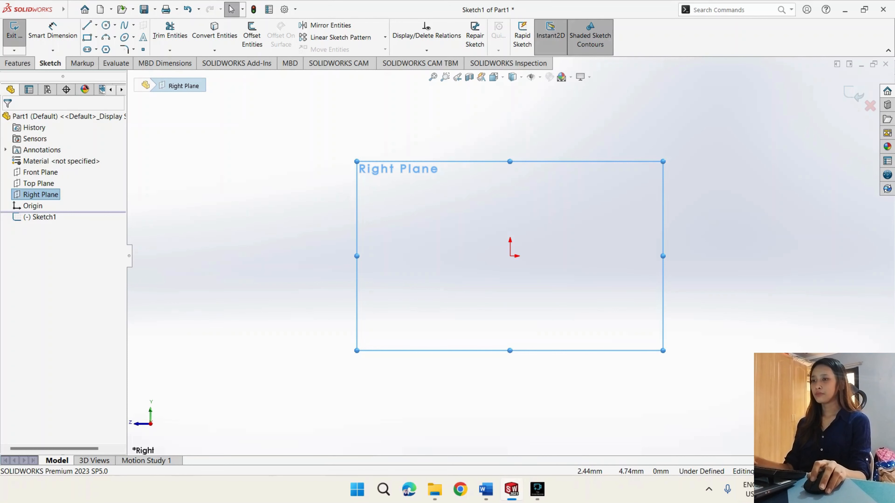
- Draw a connected line chain from the origin: about 79 mm straight up, about 8.6 mm horizontally outward, and about 8.4 mm down
{"action": "left_click", "coordinate": [87, 25]}
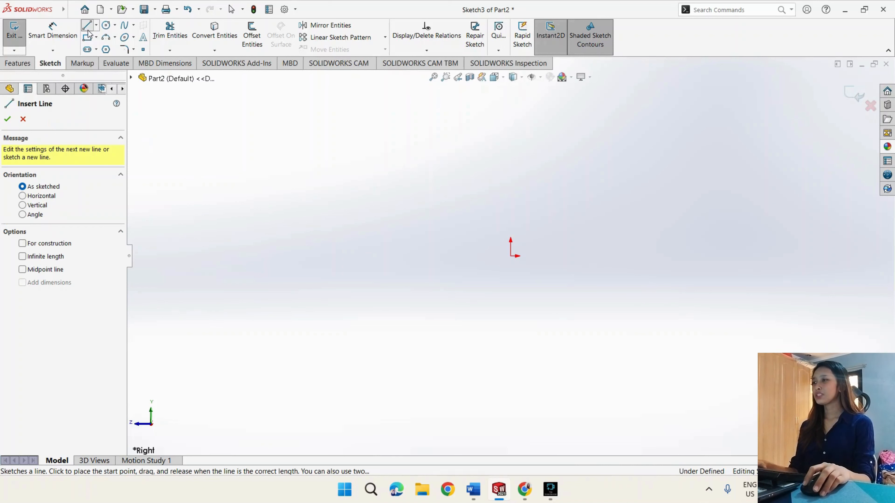
{"action": "left_click", "coordinate": [511, 256]}
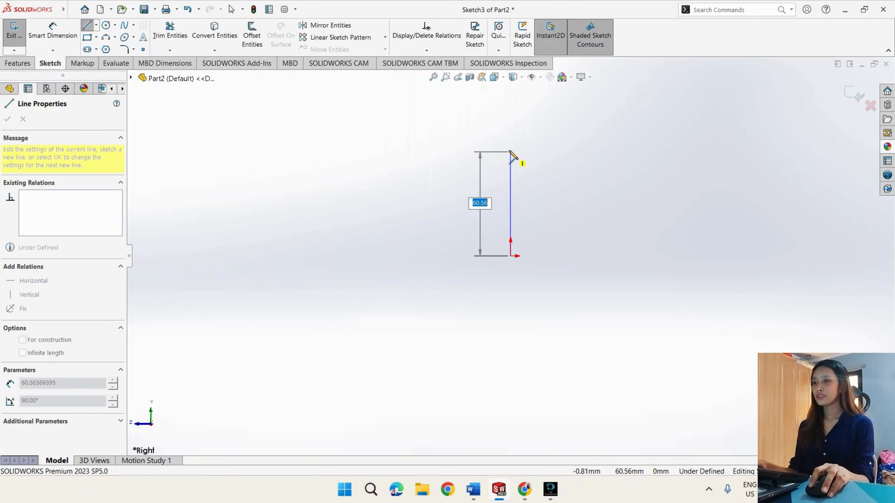
{"action": "left_click", "coordinate": [509, 120]}
{"action": "scroll", "coordinate": [509, 122], "scroll_direction": "up", "scroll_amount": 3}
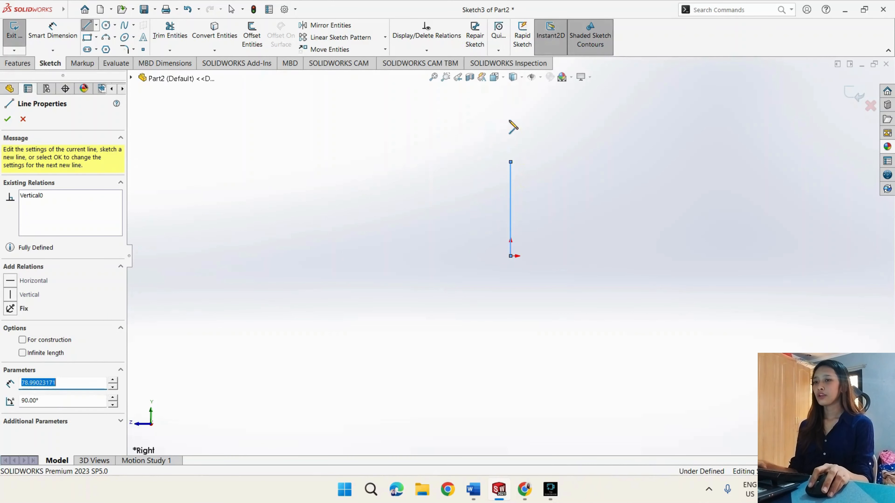
{"action": "scroll", "coordinate": [549, 179], "scroll_direction": "down", "scroll_amount": 3}
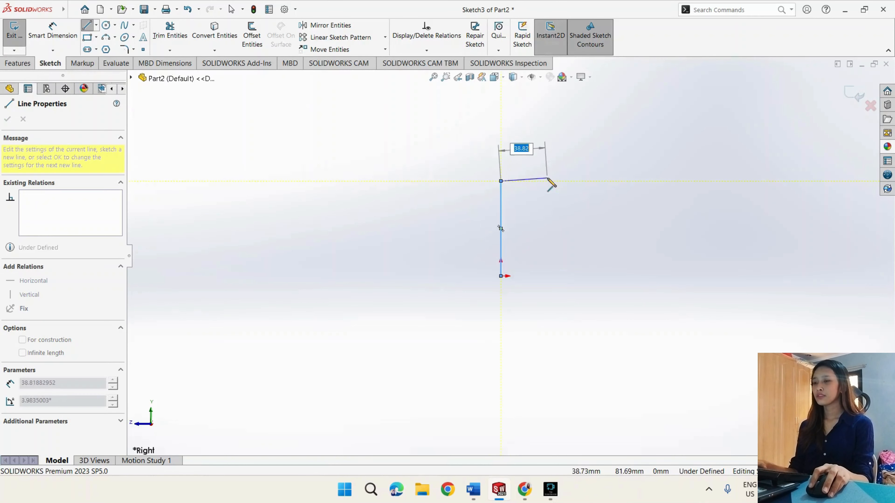
{"action": "left_click", "coordinate": [491, 192]}
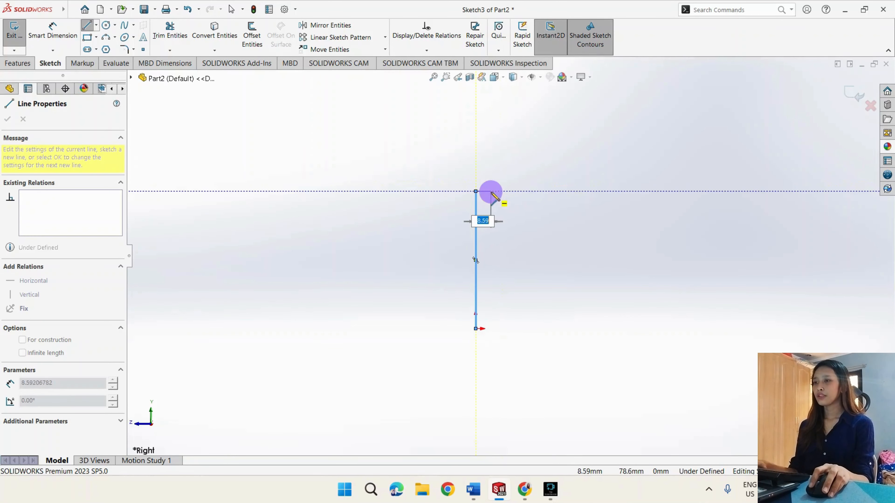
{"action": "double_click", "coordinate": [491, 206]}
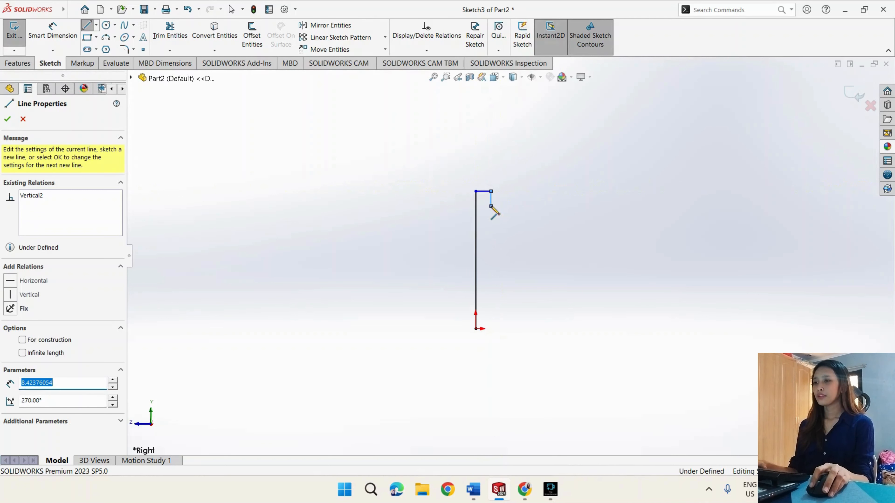
- Continue the stepped profile with a horizontal line about 38 mm, a drop about 6.2 mm, and a horizontal line about 31.3 mm
{"action": "left_click", "coordinate": [490, 206]}
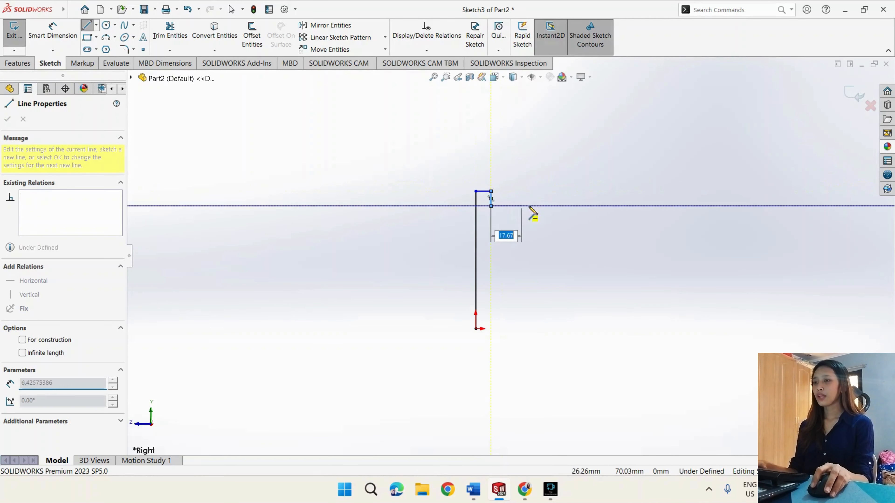
{"action": "double_click", "coordinate": [557, 206]}
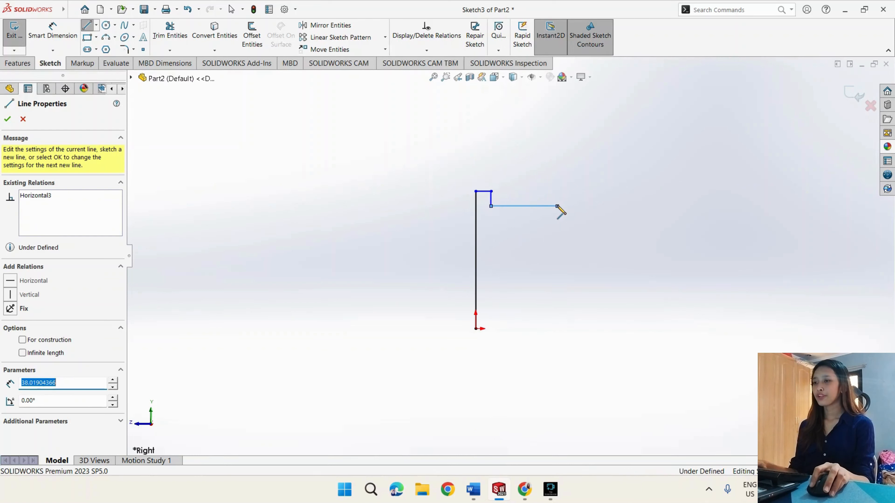
{"action": "left_click", "coordinate": [557, 206]}
{"action": "double_click", "coordinate": [557, 216]}
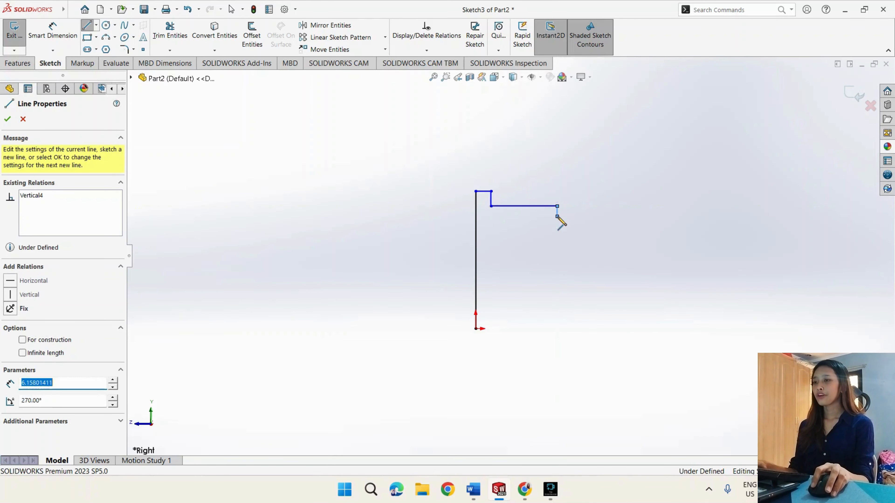
{"action": "left_click", "coordinate": [611, 216]}
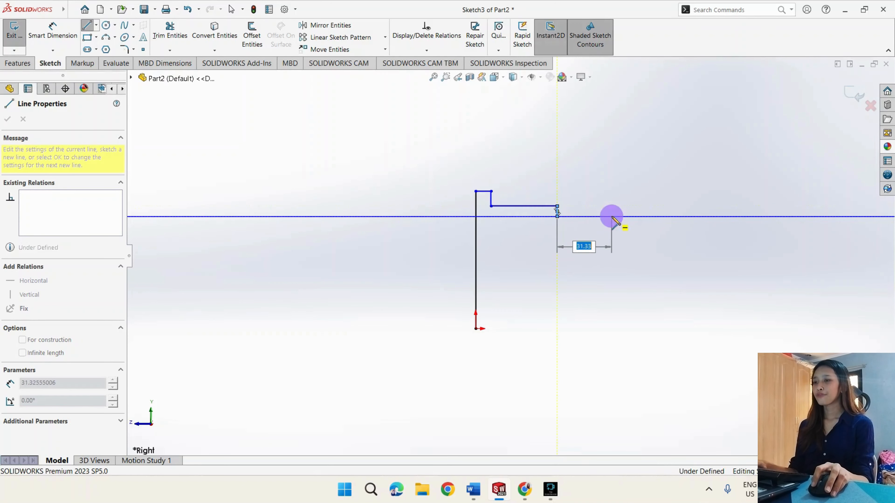
- Add a short drop, a downward semicircular arc of about 11.25 mm radius, a horizontal line about 30.5 mm, and a drop about 7.8 mm
{"action": "left_click", "coordinate": [611, 223]}
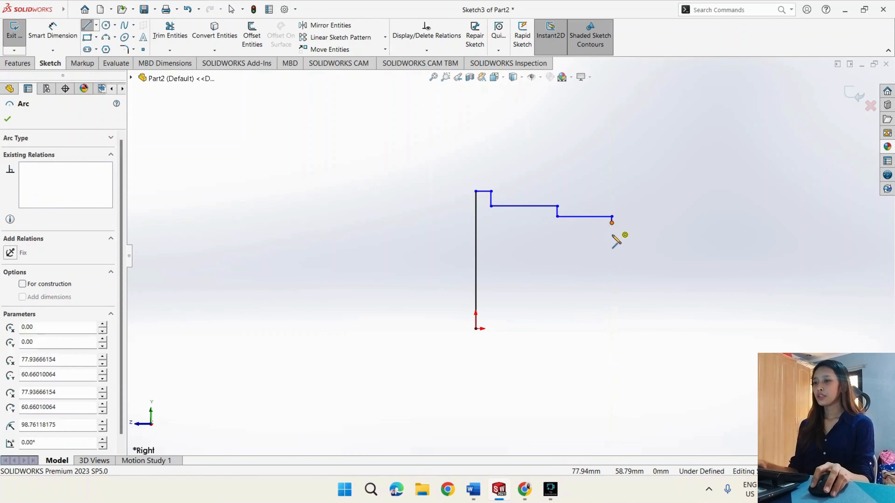
{"action": "left_click", "coordinate": [651, 224]}
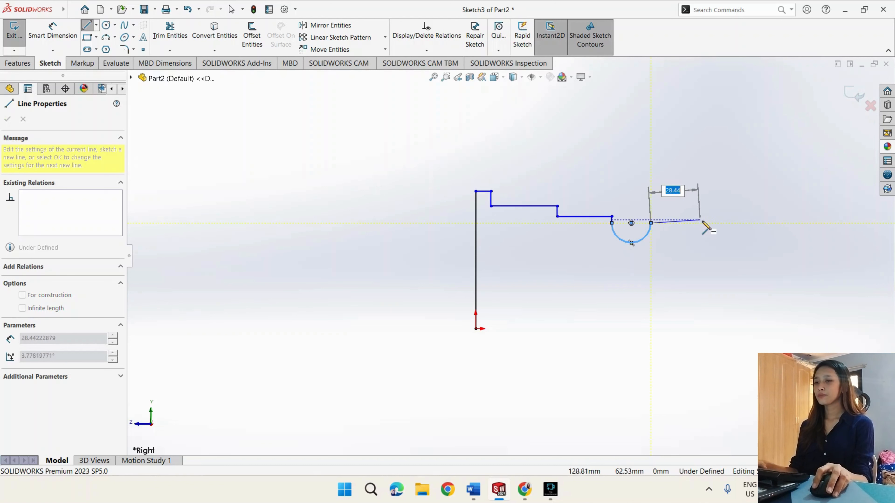
{"action": "left_click", "coordinate": [704, 223]}
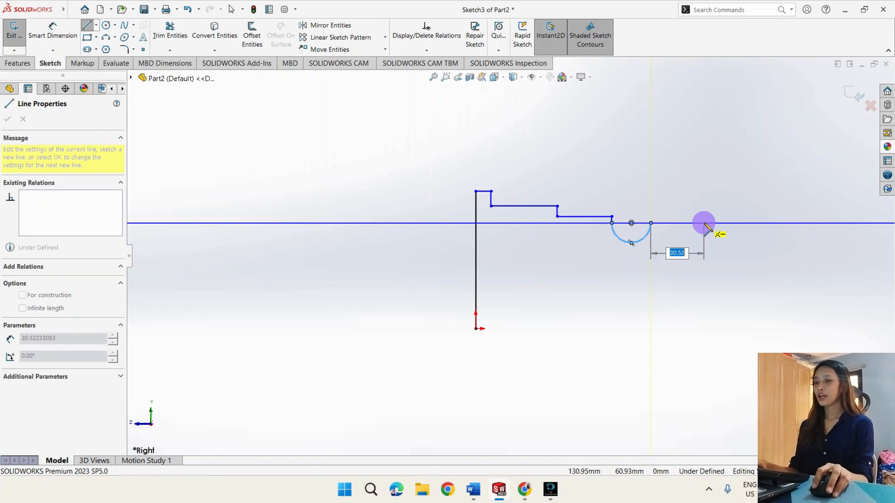
{"action": "left_click", "coordinate": [704, 236]}
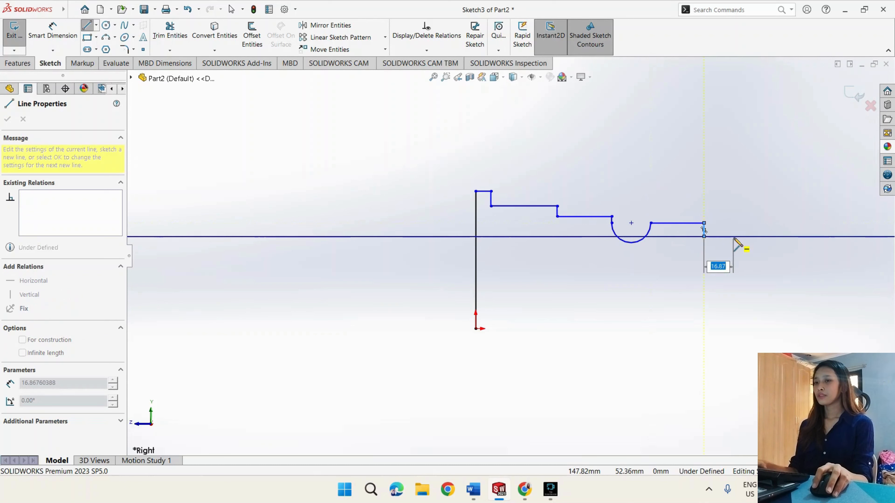
- Close the profile with a horizontal line about 38 mm, a vertical line down to origin level, and a base line back to the origin
{"action": "left_click", "coordinate": [770, 236]}
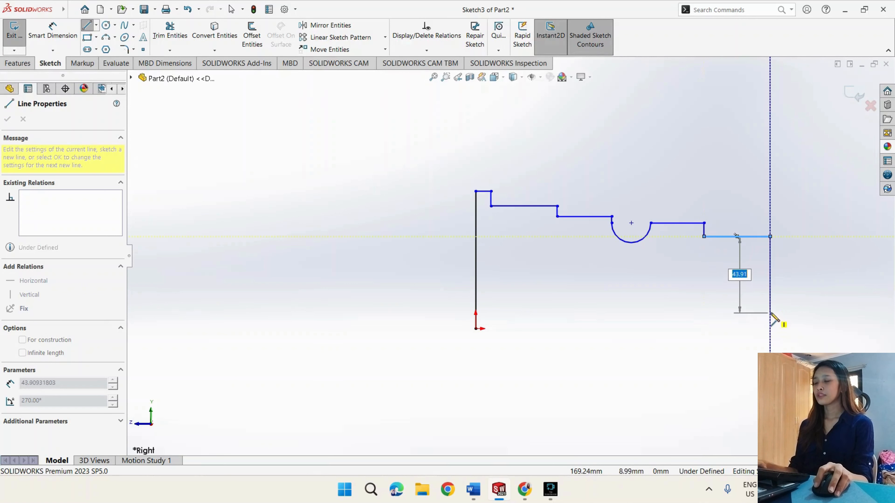
{"action": "left_click", "coordinate": [770, 328]}
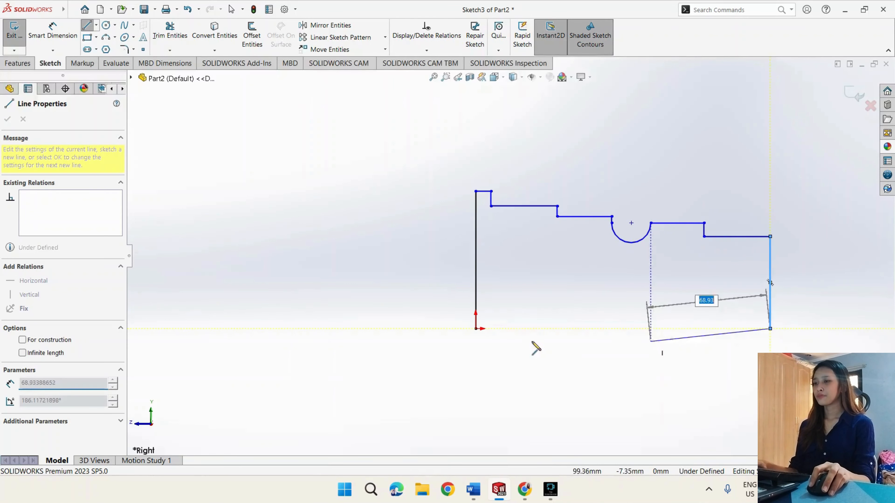
{"action": "left_click", "coordinate": [476, 328]}
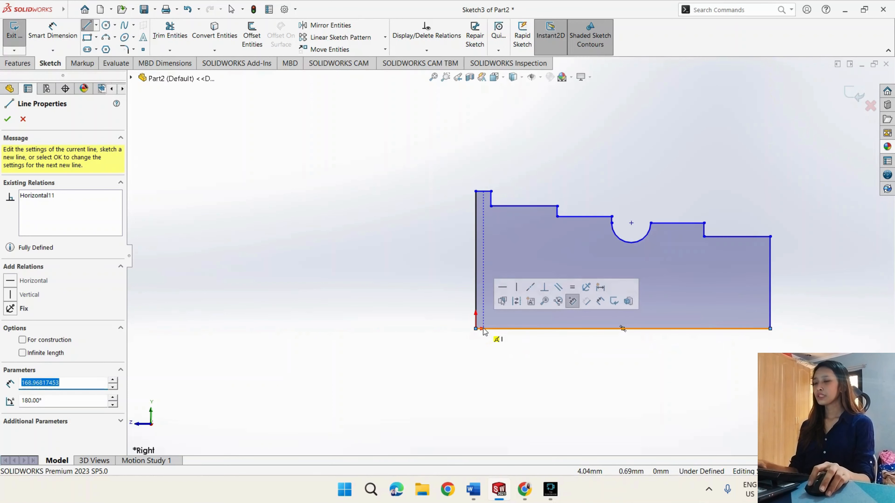
{"action": "key", "text": "Escape"}
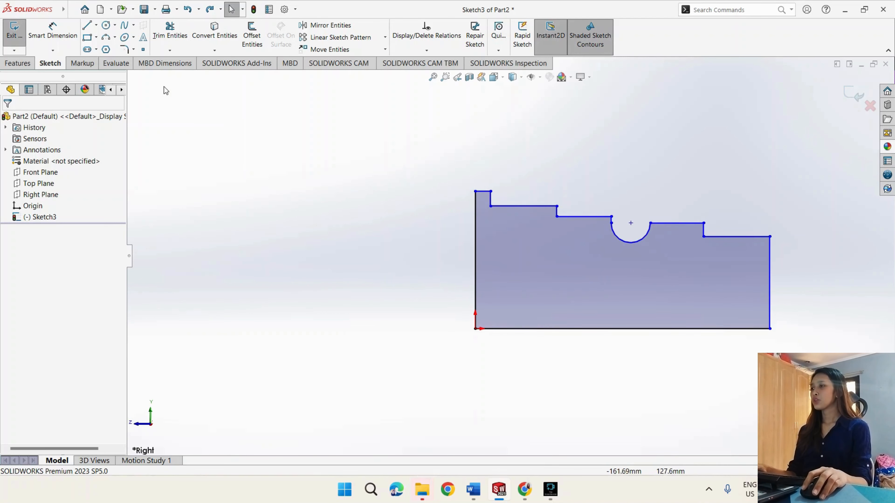
- Dimension the tall vertical edge at the origin to 45 mm
{"action": "left_click", "coordinate": [73, 38]}
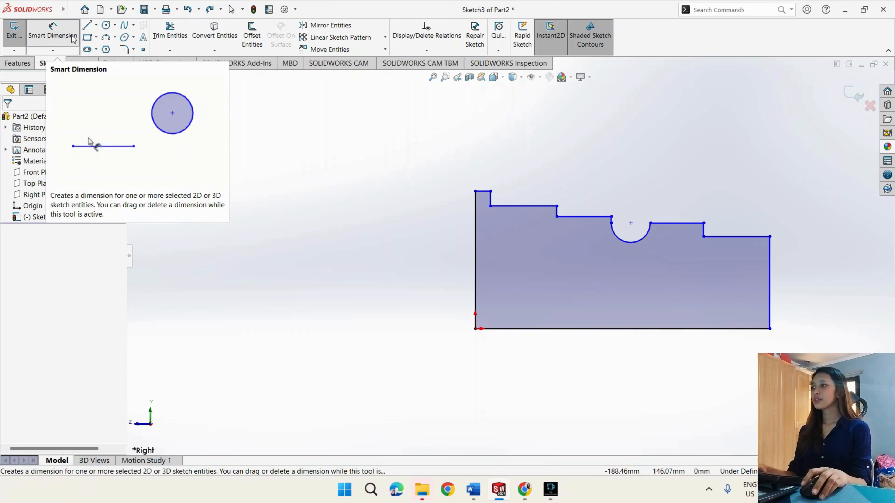
{"action": "left_click", "coordinate": [474, 252]}
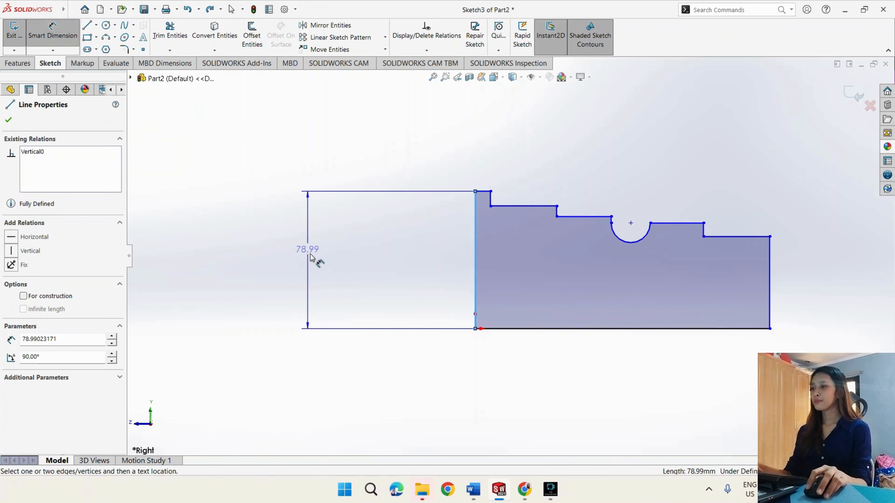
{"action": "left_click", "coordinate": [320, 260]}
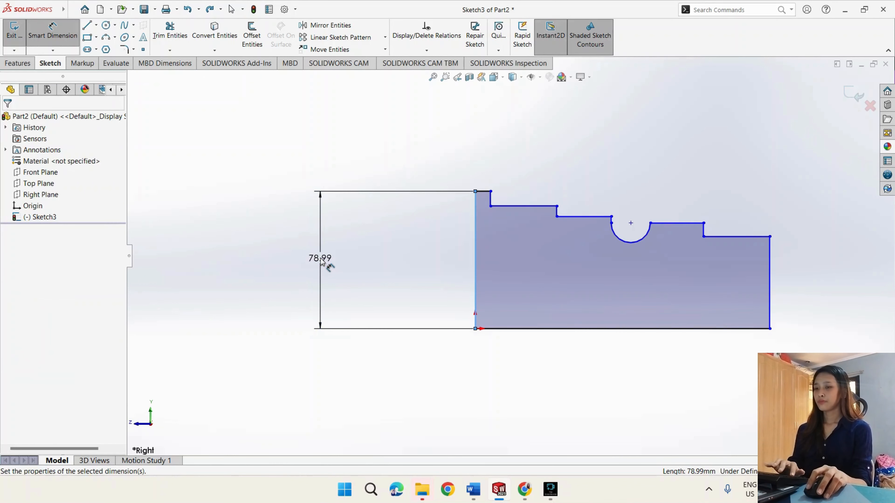
{"action": "type", "text": "45"}
{"action": "key", "text": "Return"}
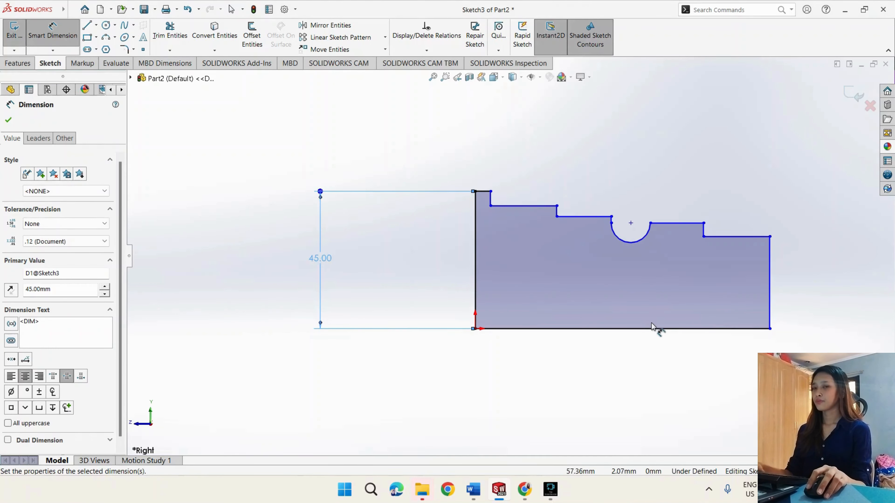
- Dimension the profile's horizontal base line to 163 mm
{"action": "scroll", "coordinate": [652, 328], "scroll_direction": "up", "scroll_amount": 3}
{"action": "scroll", "coordinate": [665, 331], "scroll_direction": "down", "scroll_amount": 4}
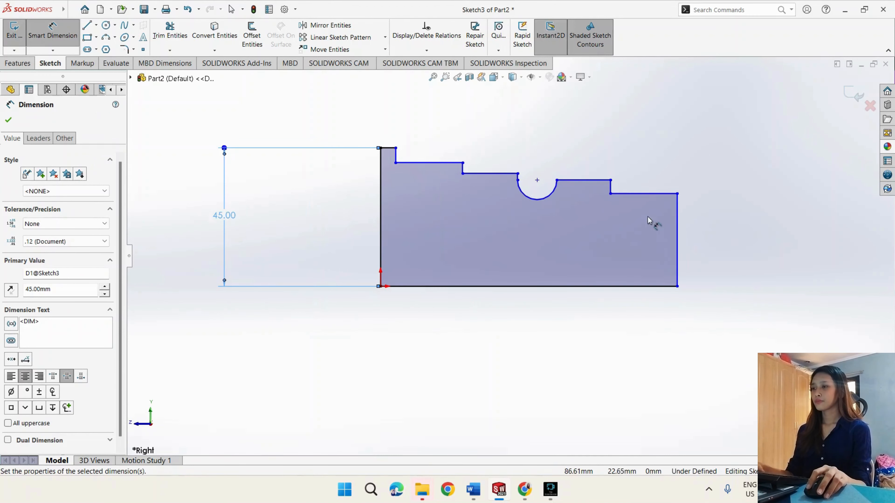
{"action": "scroll", "coordinate": [649, 220], "scroll_direction": "down", "scroll_amount": 1}
{"action": "scroll", "coordinate": [552, 145], "scroll_direction": "up", "scroll_amount": 1}
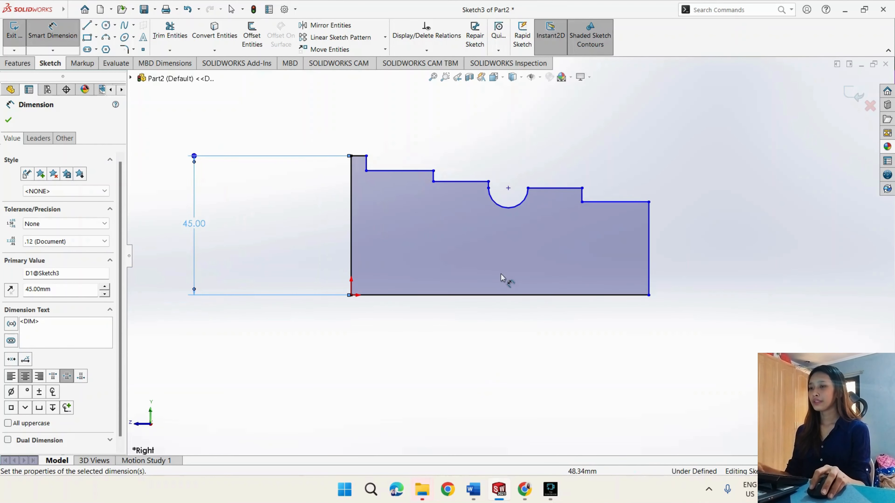
{"action": "left_click", "coordinate": [504, 297]}
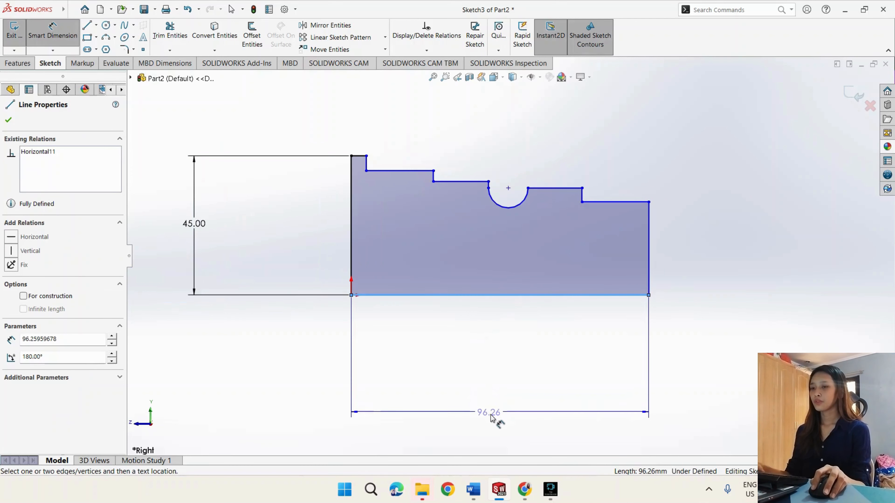
{"action": "left_click", "coordinate": [496, 436]}
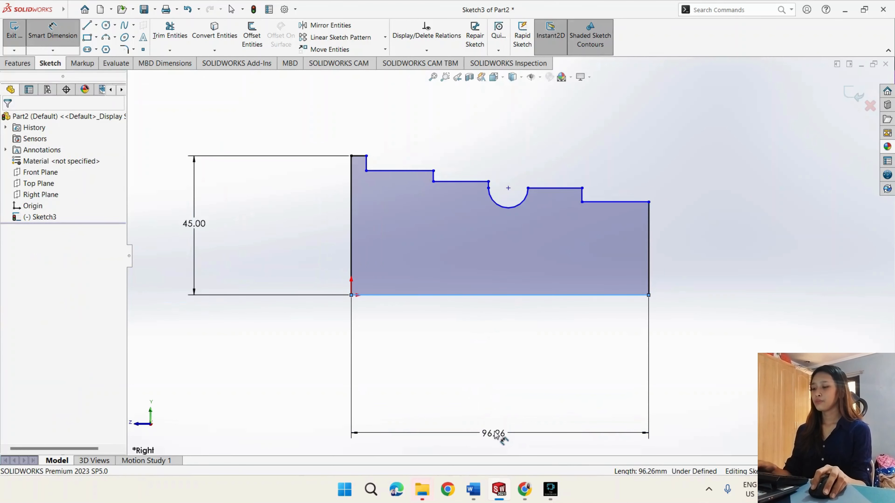
{"action": "double_click", "coordinate": [495, 434]}
{"action": "type", "text": "163"}
{"action": "key", "text": "Return"}
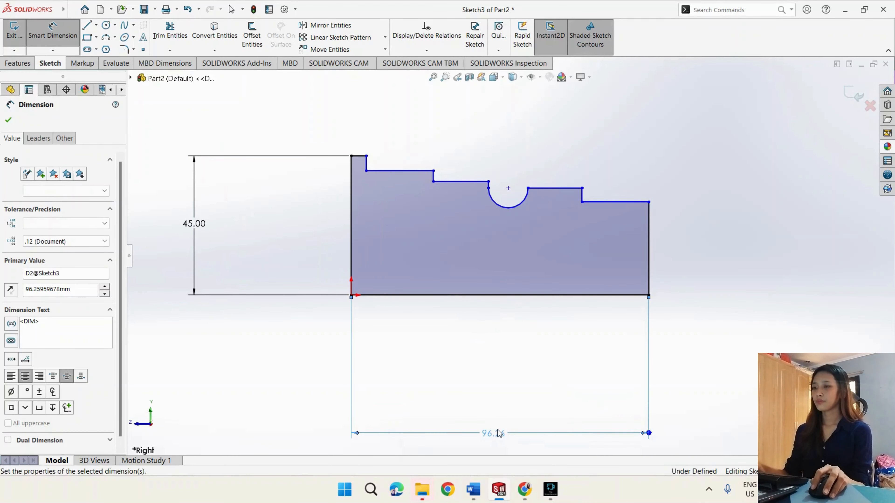
{"action": "key", "text": "z"}
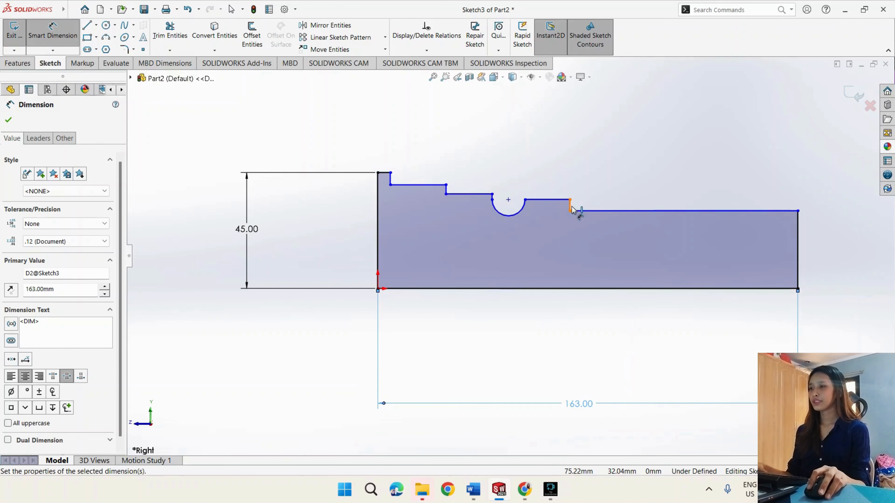
- Dimension the short horizontal line at the top of the tall vertical edge to 5 mm
{"action": "left_click", "coordinate": [382, 173]}
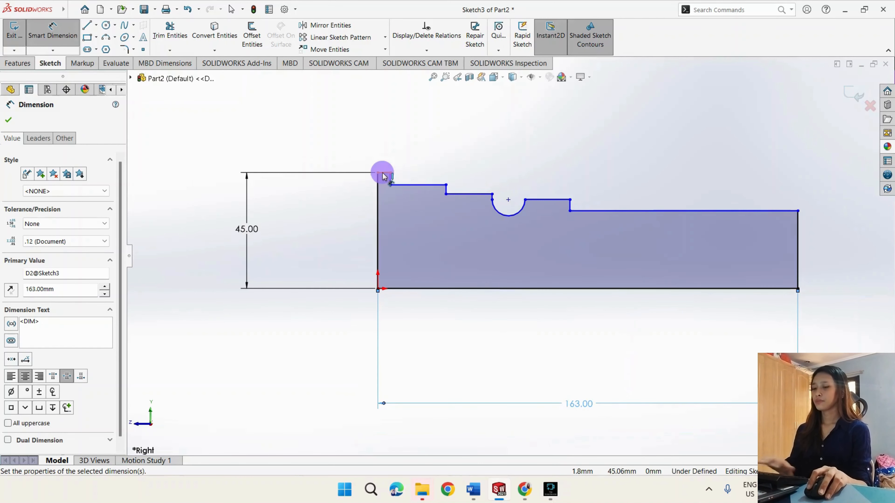
{"action": "left_click", "coordinate": [347, 153]}
{"action": "left_click", "coordinate": [349, 154]}
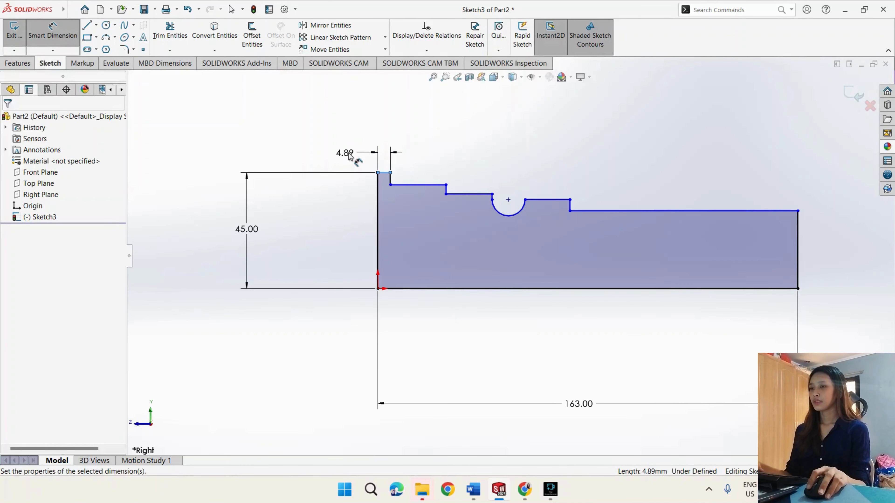
{"action": "key", "text": "Return"}
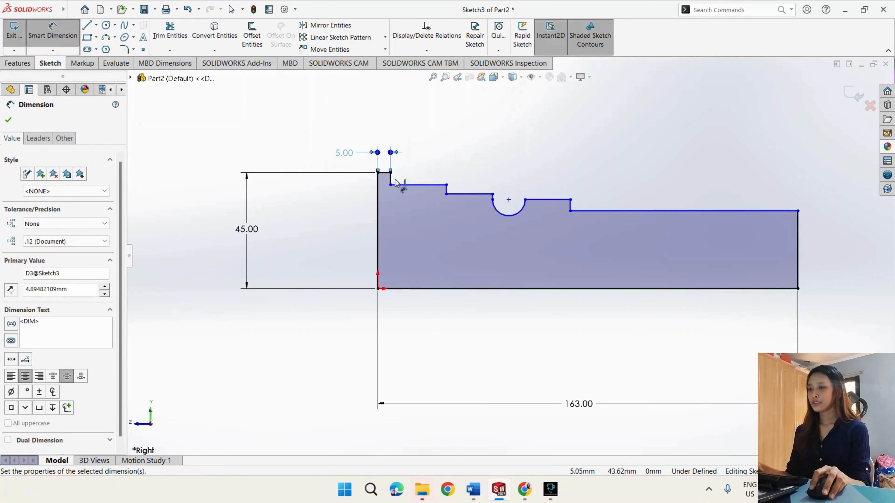
- Dimension the distance from the short vertical step nearest the profile's far end to the end edge opposite the origin as 32 mm
{"action": "left_click", "coordinate": [571, 207]}
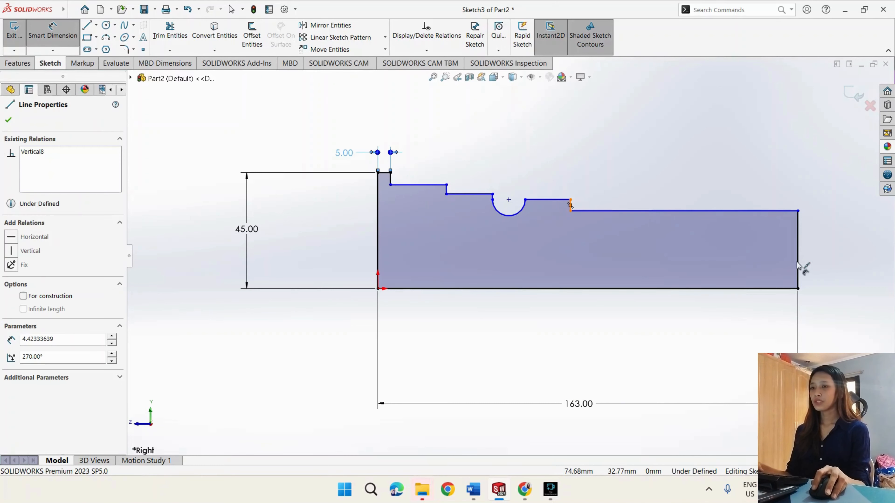
{"action": "left_click", "coordinate": [798, 261]}
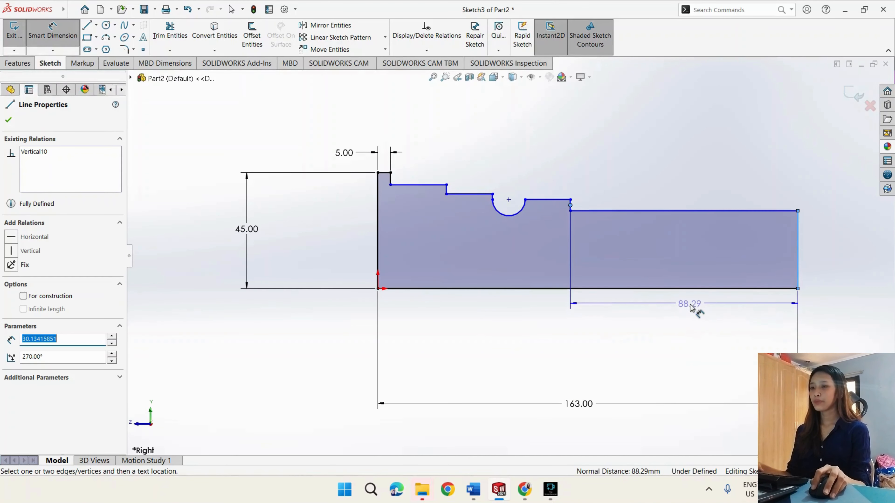
{"action": "left_click", "coordinate": [689, 315]}
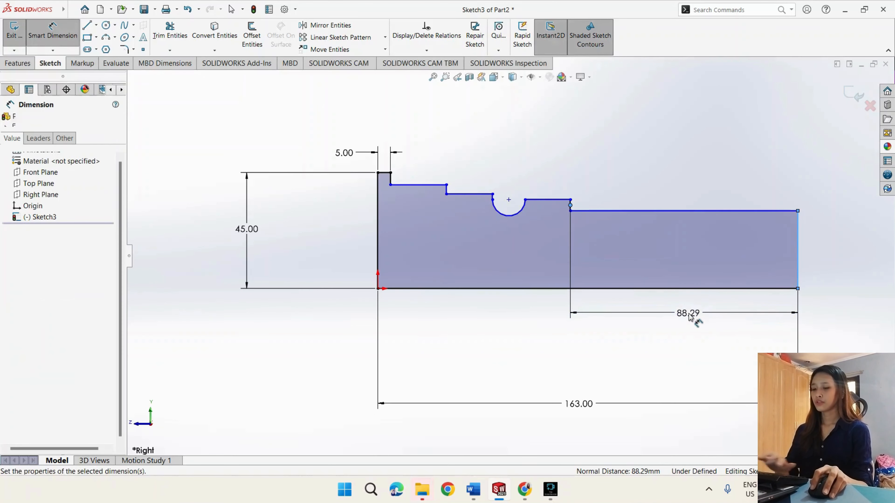
{"action": "type", "text": "3"}
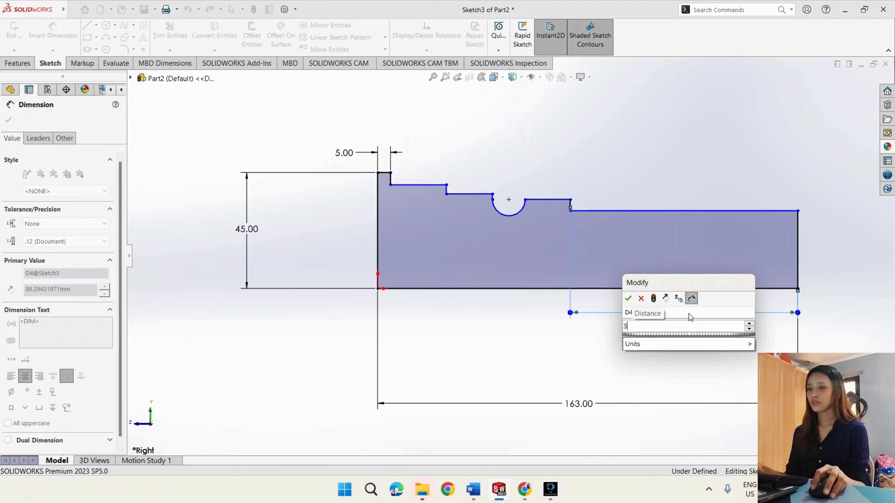
{"action": "type", "text": "2"}
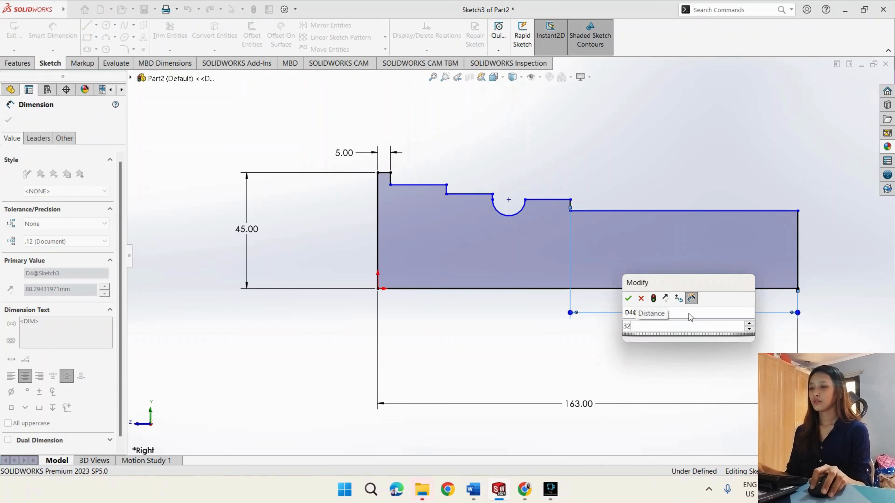
{"action": "key", "text": "Return"}
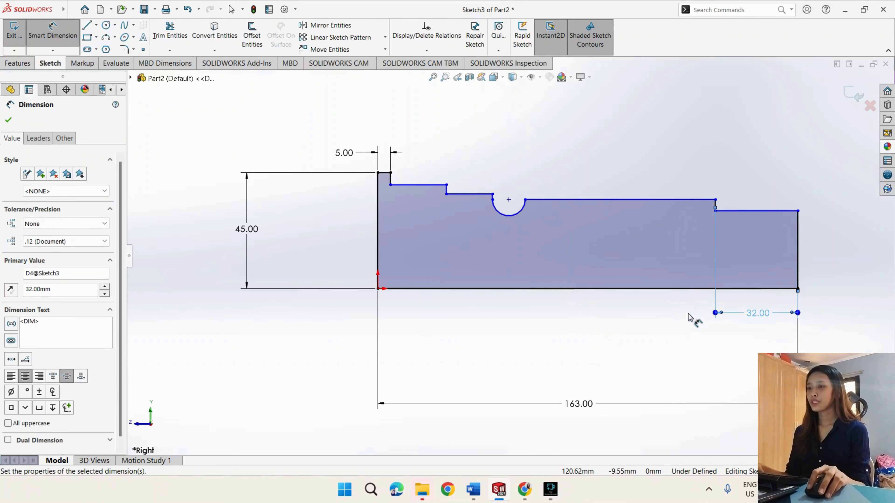
- Dimension the distance from the semicircular groove's endpoint farther from the origin to the profile's far end edge as 80 mm
{"action": "left_click", "coordinate": [526, 200]}
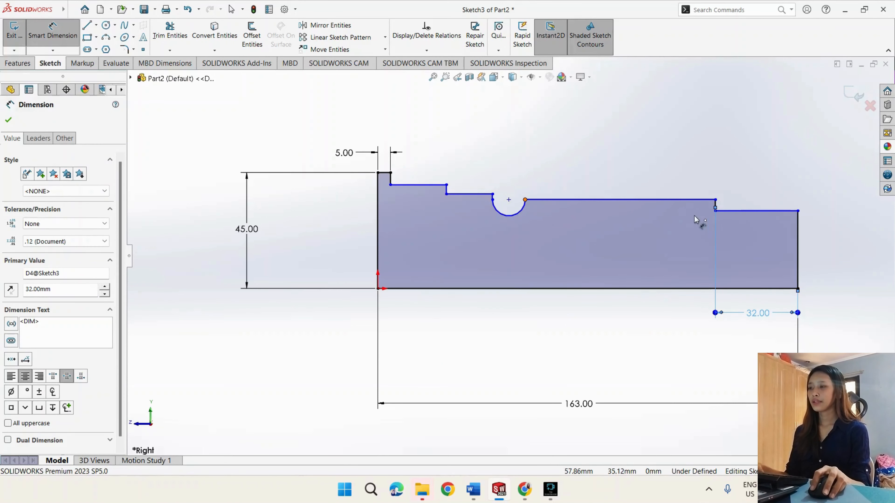
{"action": "left_click", "coordinate": [796, 237]}
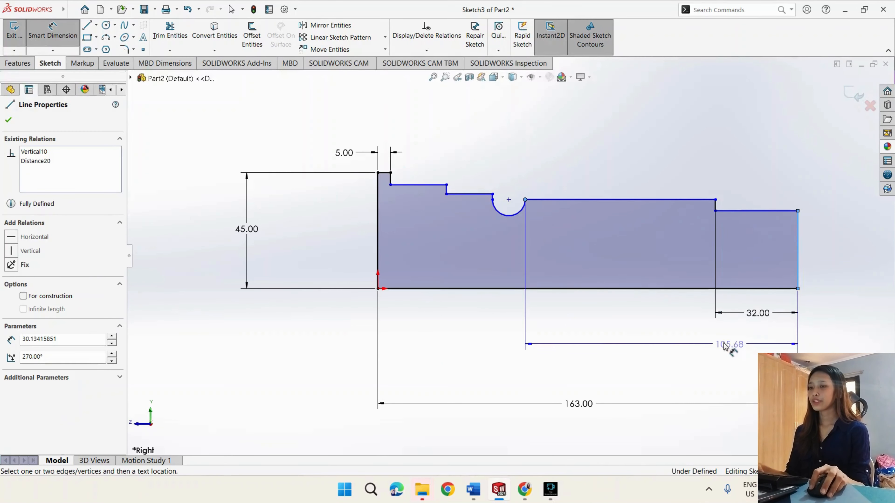
{"action": "left_click", "coordinate": [651, 338]}
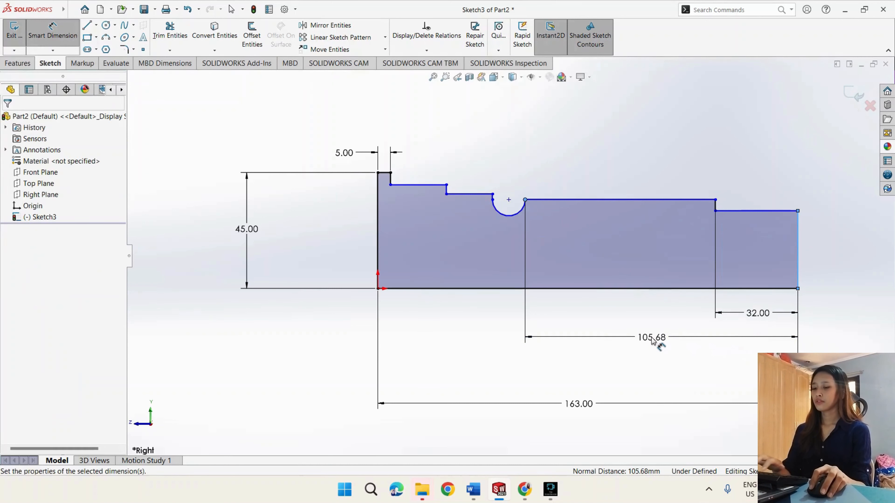
{"action": "type", "text": "70"}
{"action": "key", "text": "Return"}
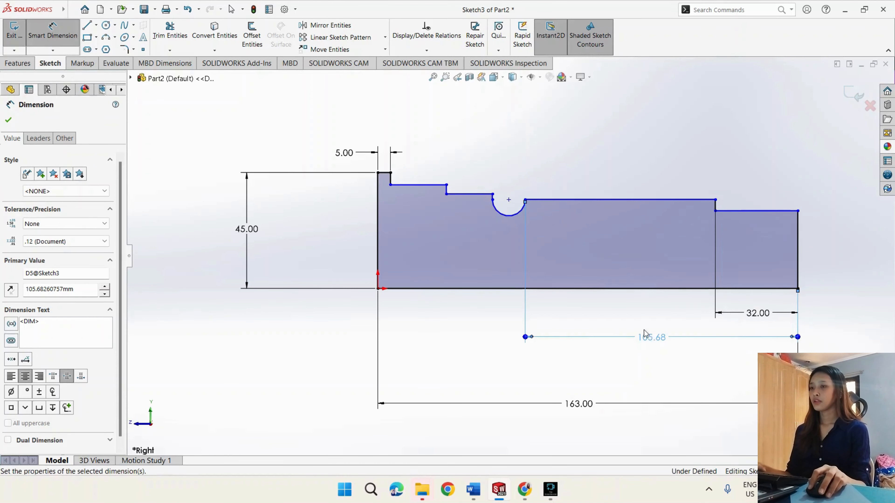
- Dimension the groove's short vertical edge nearer the origin to the far end edge as 102 mm and tidy the dimension's placement
{"action": "scroll", "coordinate": [555, 209], "scroll_direction": "down", "scroll_amount": 3}
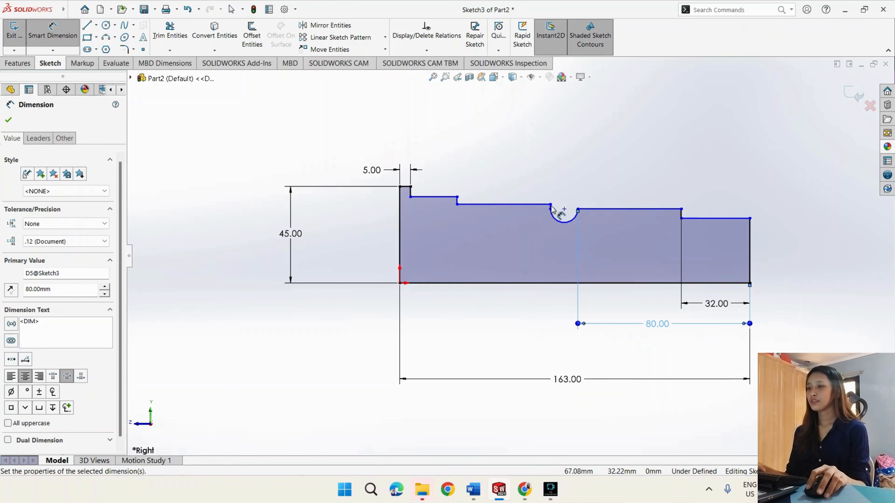
{"action": "left_click", "coordinate": [542, 218]}
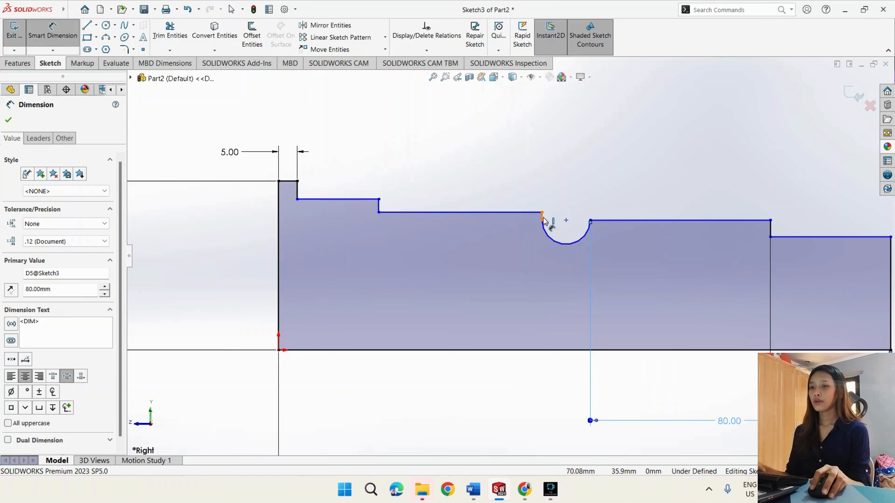
{"action": "scroll", "coordinate": [606, 257], "scroll_direction": "up", "scroll_amount": 3}
{"action": "left_click", "coordinate": [722, 280]}
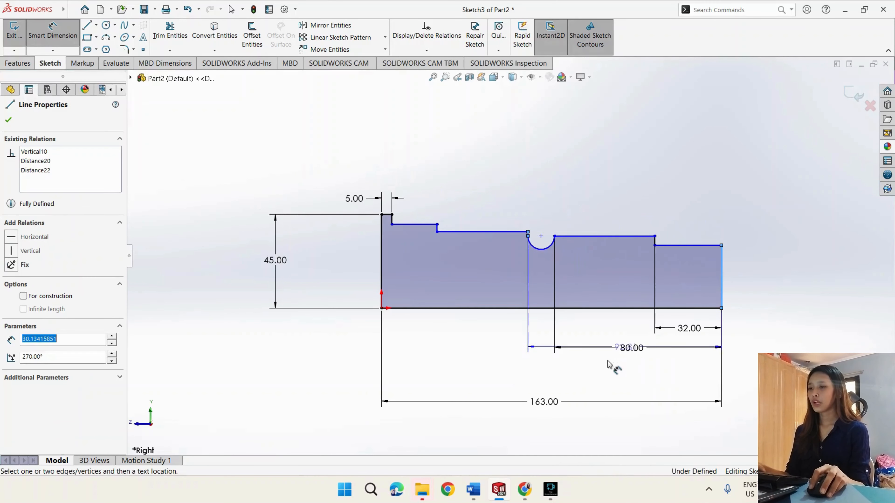
{"action": "left_click", "coordinate": [602, 368]}
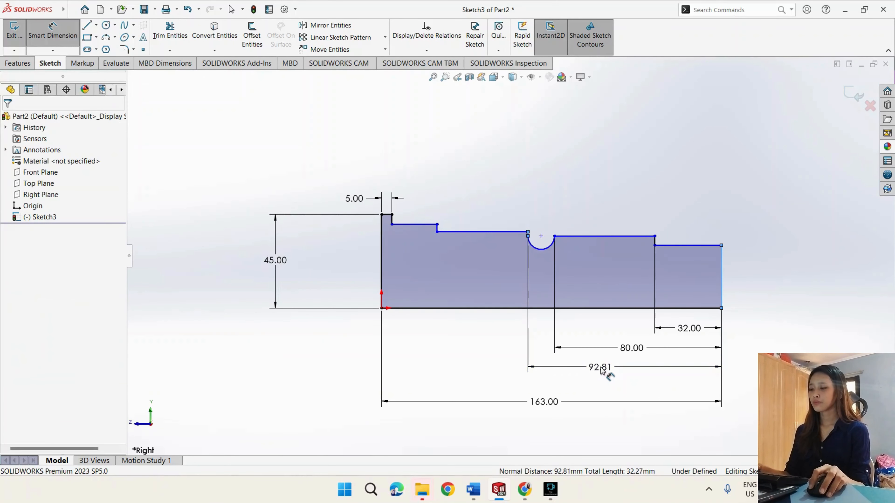
{"action": "type", "text": "102"}
{"action": "key", "text": "Return"}
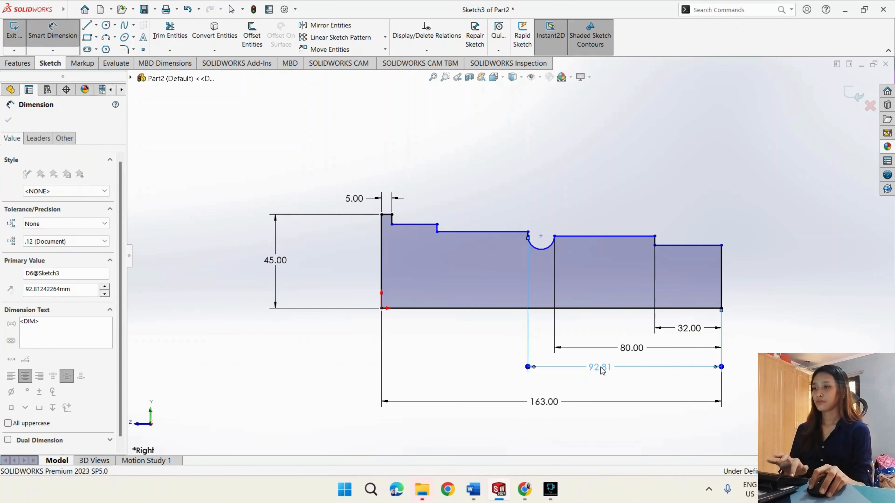
{"action": "left_click_drag", "start_coordinate": [599, 369], "coordinate": [612, 370]}
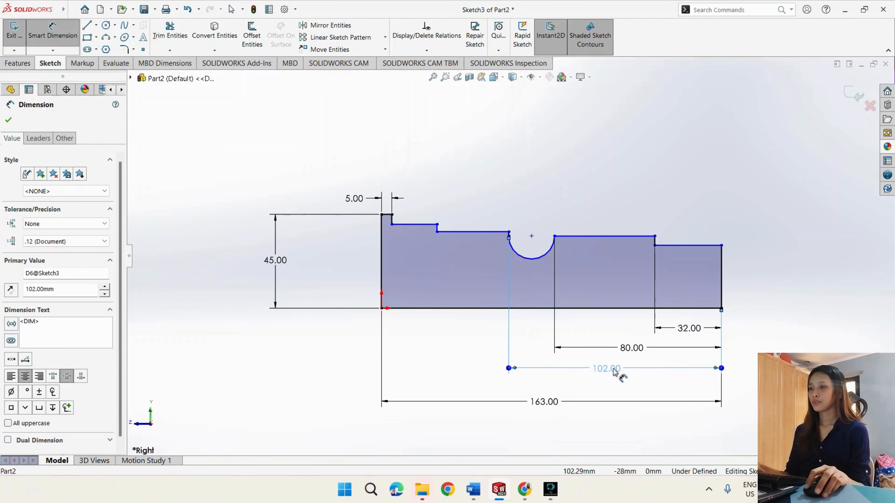
- Dimension the vertical step before the groove to the far end edge as 112 mm, and move the overall 163 mm dimension farther out
{"action": "left_click", "coordinate": [436, 229]}
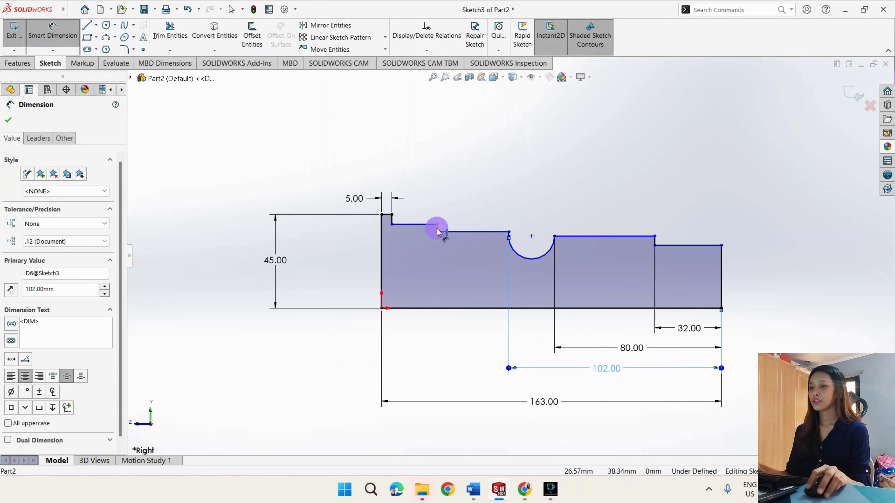
{"action": "left_click", "coordinate": [722, 273]}
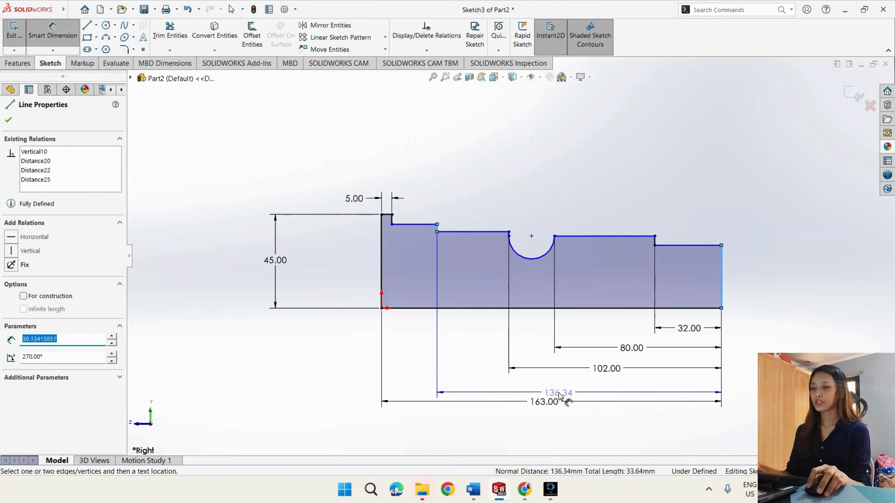
{"action": "left_click", "coordinate": [559, 392]}
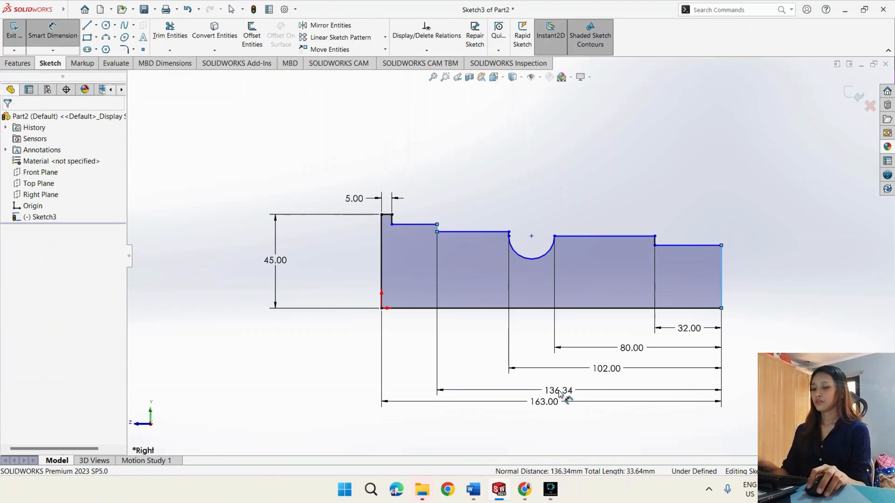
{"action": "type", "text": "135"}
{"action": "key", "text": "Return"}
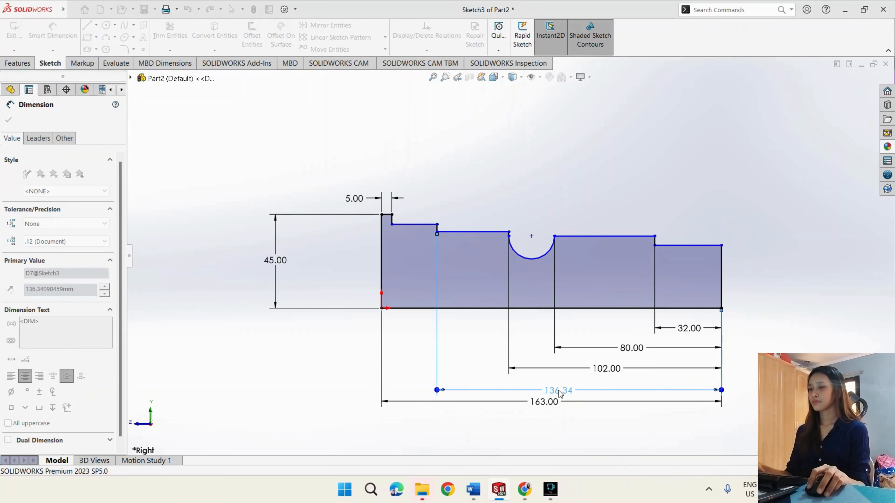
{"action": "left_click_drag", "start_coordinate": [554, 401], "coordinate": [554, 417]}
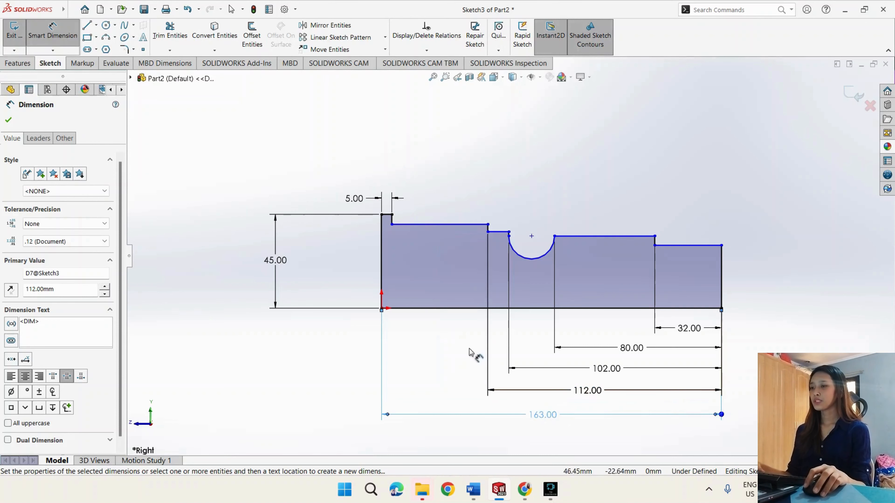
- Dimension the height of the long horizontal line beside the tall end step above the base line as 39 mm
{"action": "left_click", "coordinate": [410, 225]}
{"action": "left_click", "coordinate": [439, 311]}
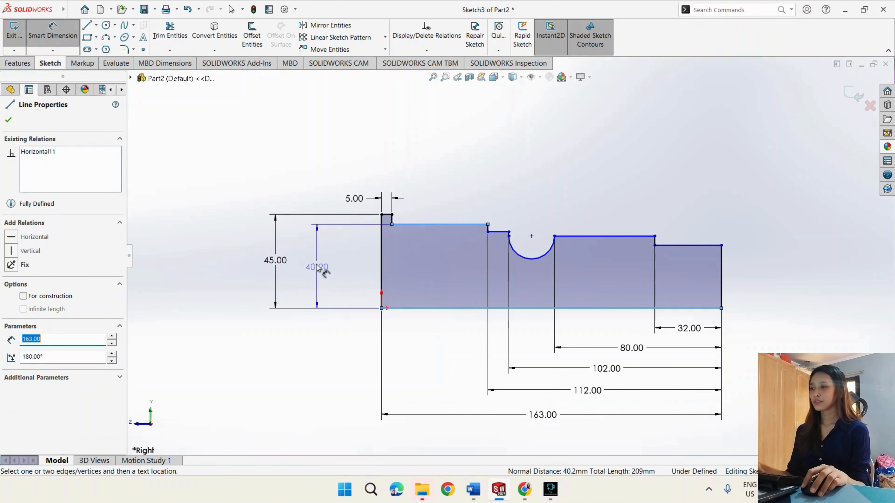
{"action": "left_click", "coordinate": [312, 263]}
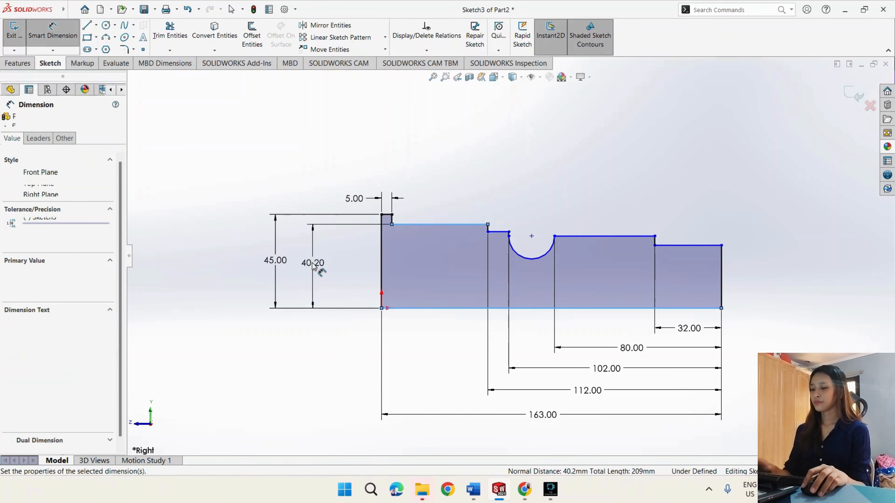
{"action": "type", "text": "39"}
{"action": "key", "text": "Return"}
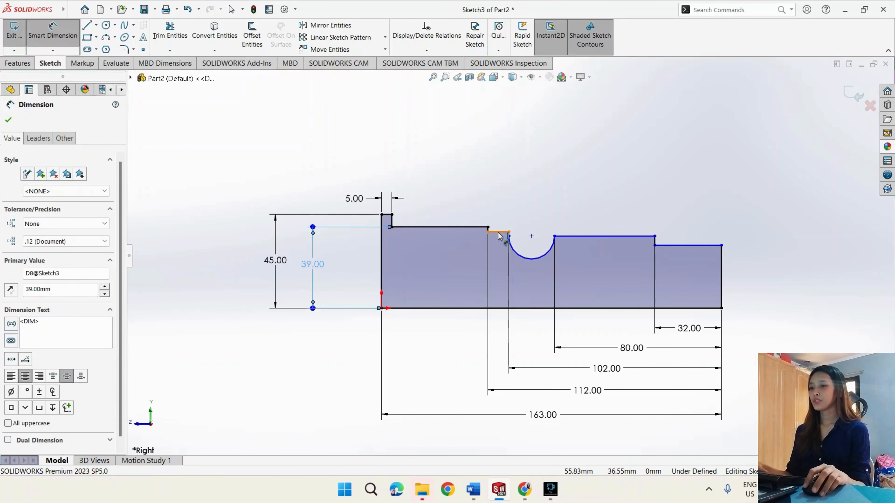
- Dimension the height of the short horizontal line just before the groove above the base line as 38 mm
{"action": "left_click", "coordinate": [499, 233]}
{"action": "left_click", "coordinate": [488, 308]}
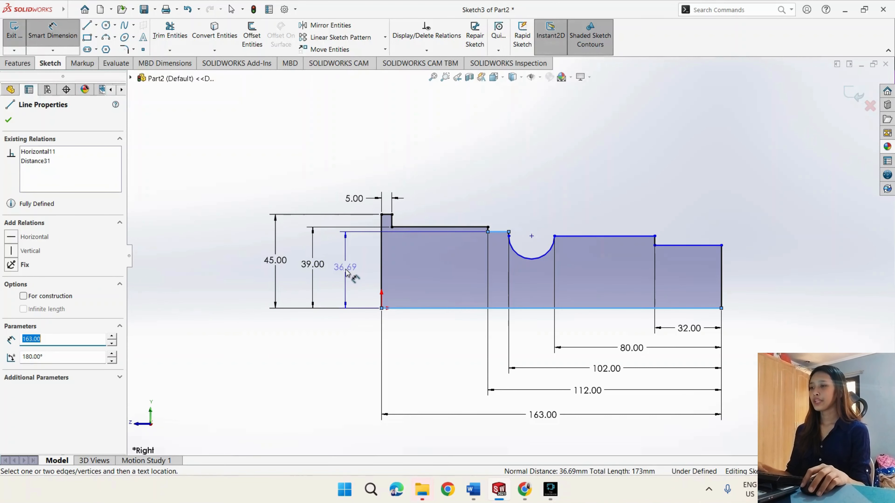
{"action": "left_click", "coordinate": [351, 276]}
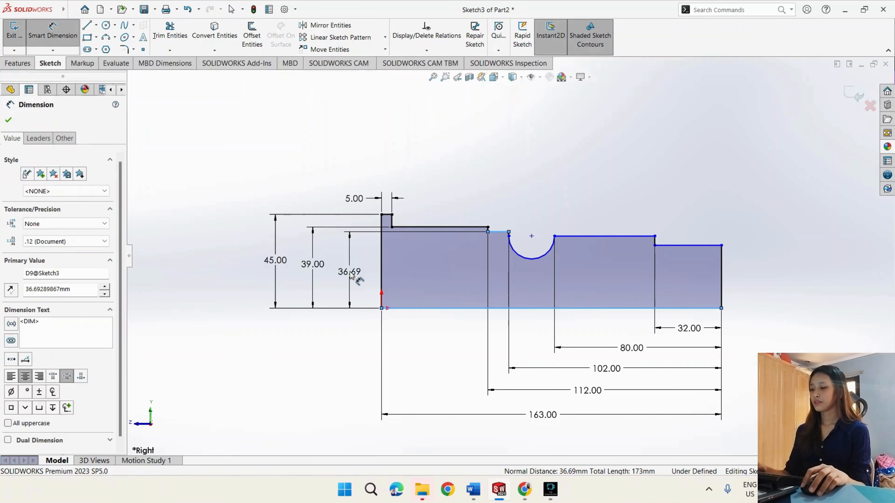
{"action": "type", "text": "38"}
{"action": "key", "text": "Return"}
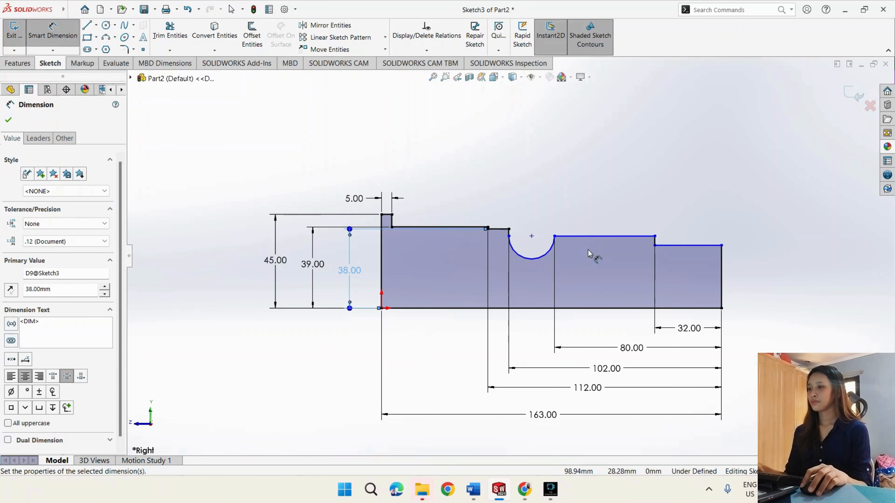
- Dimension the height of the lowest horizontal line at the profile's far end above the base line as 32.5 mm
{"action": "left_click", "coordinate": [697, 246]}
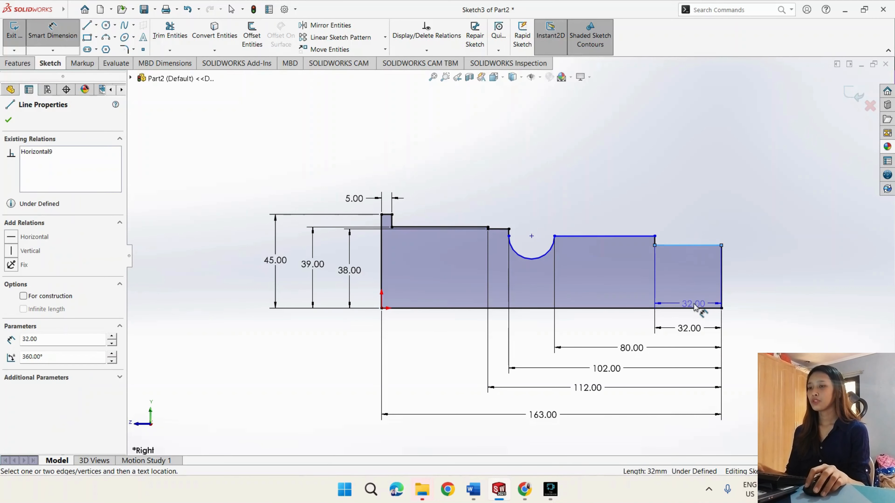
{"action": "left_click", "coordinate": [695, 308]}
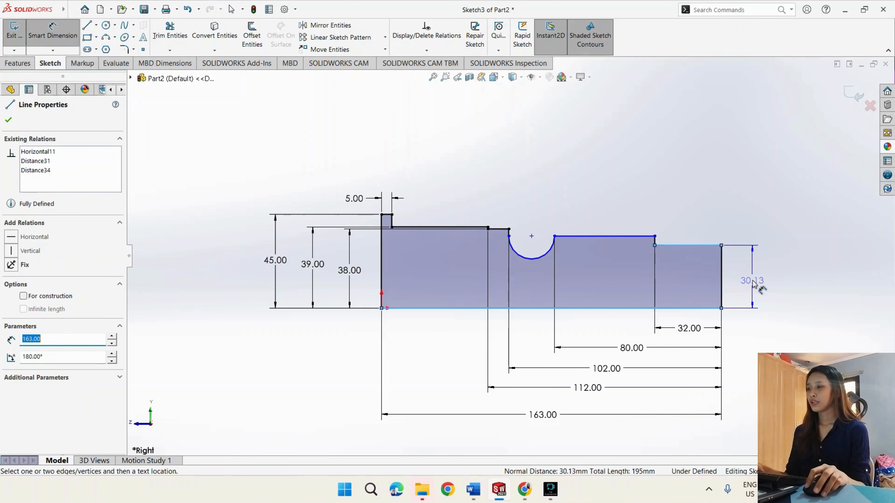
{"action": "left_click", "coordinate": [751, 281]}
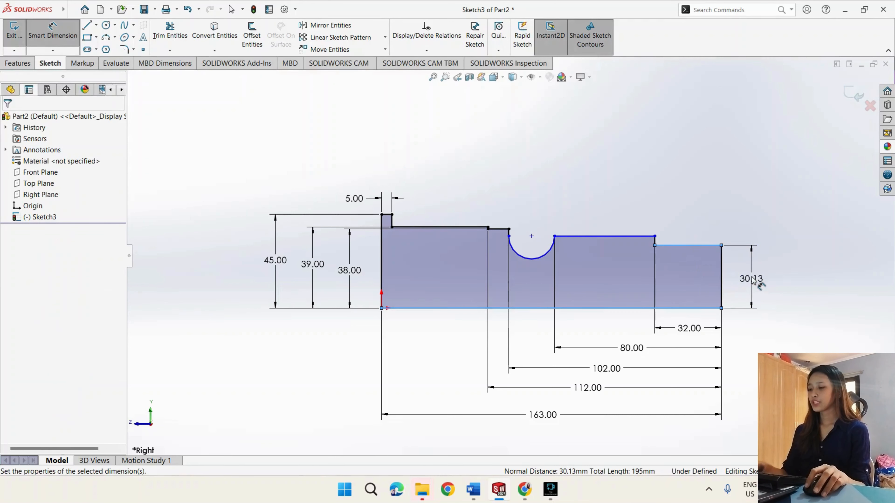
{"action": "type", "text": "31.5"}
{"action": "key", "text": "Return"}
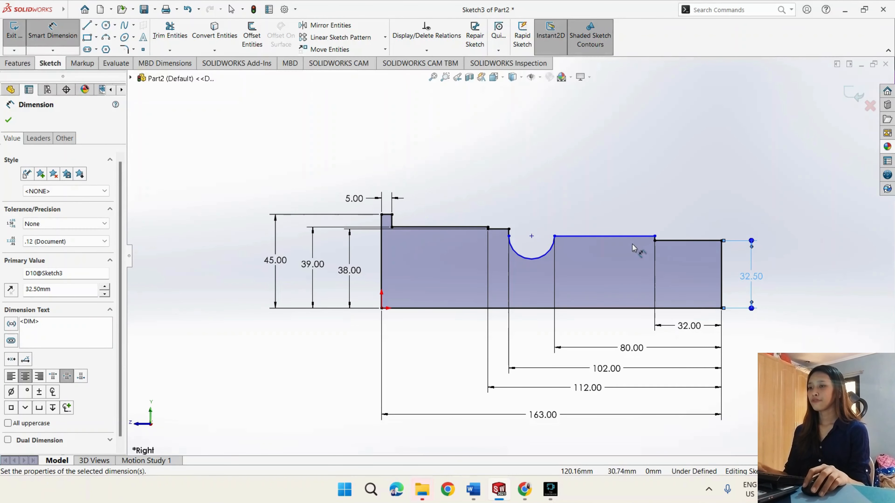
- Dimension the height of the horizontal line between the groove and the last step above the base line as 36 mm
{"action": "left_click", "coordinate": [634, 237]}
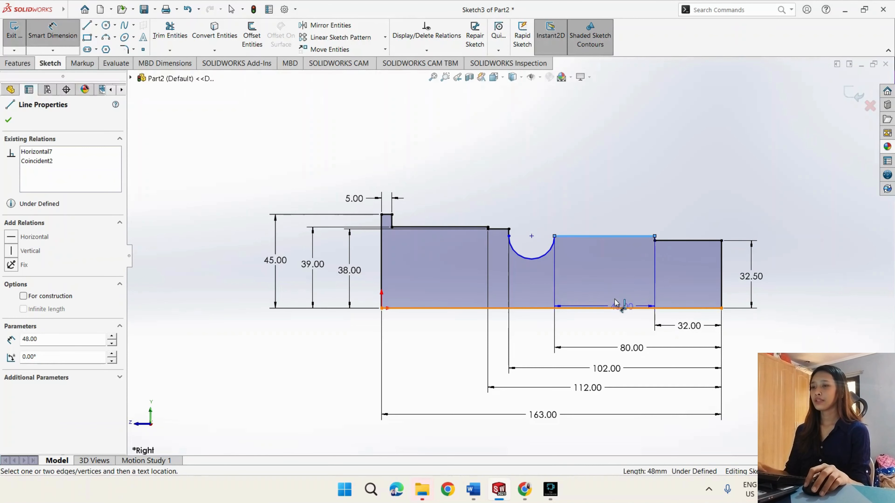
{"action": "left_click", "coordinate": [630, 307]}
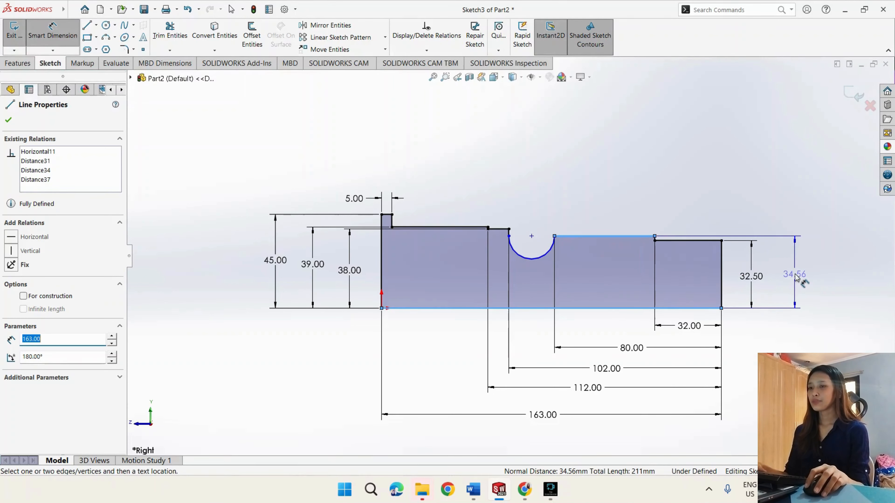
{"action": "left_click", "coordinate": [795, 277]}
{"action": "double_click", "coordinate": [795, 275]}
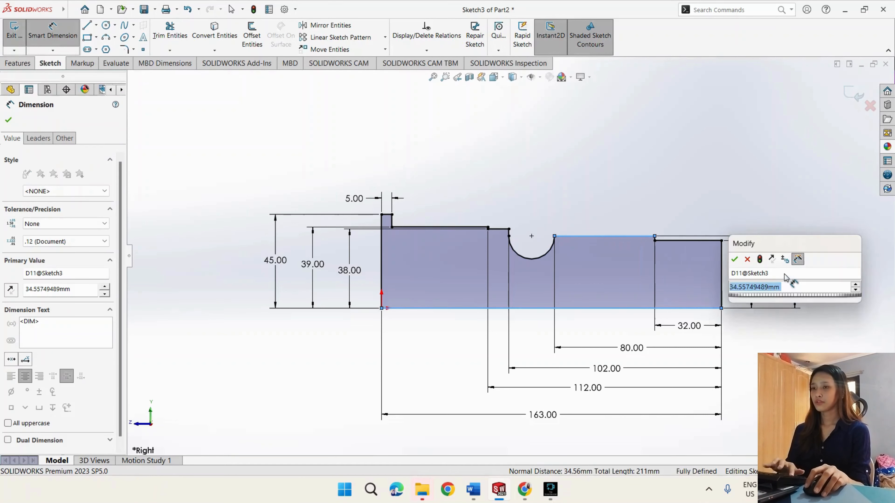
{"action": "key", "text": "Return"}
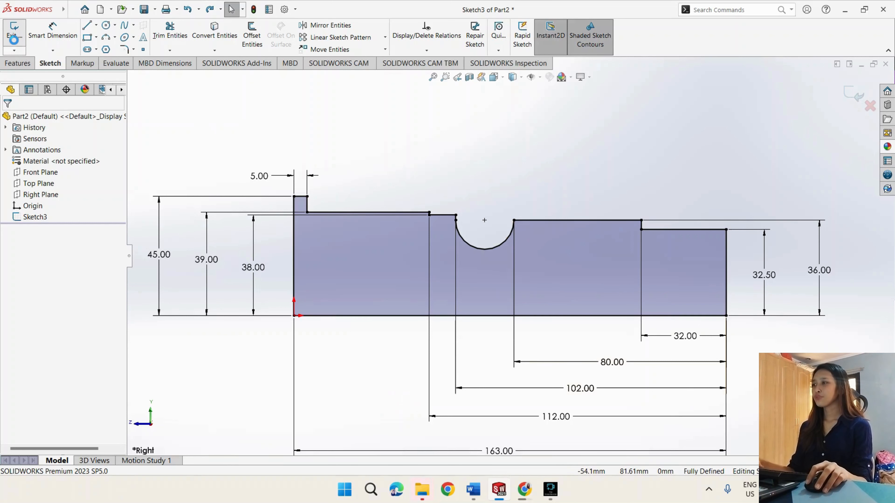
- Revolve the closed stepped profile 360° about its long base line into a solid body
{"action": "left_click", "coordinate": [18, 63]}
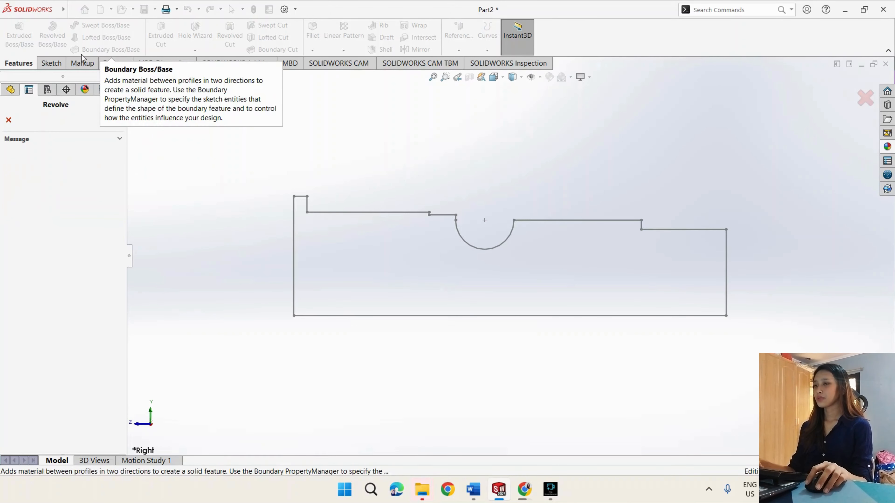
{"action": "left_click", "coordinate": [61, 34]}
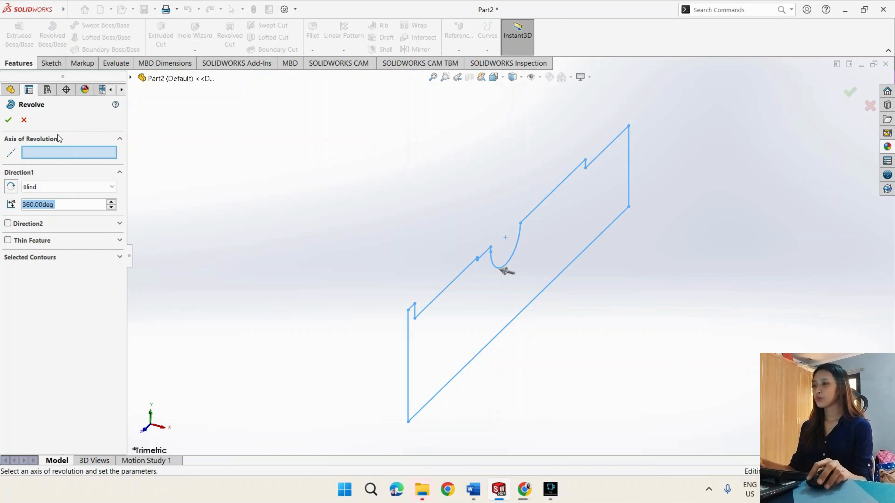
{"action": "left_click", "coordinate": [480, 350]}
{"action": "scroll", "coordinate": [479, 350], "scroll_direction": "up", "scroll_amount": 3}
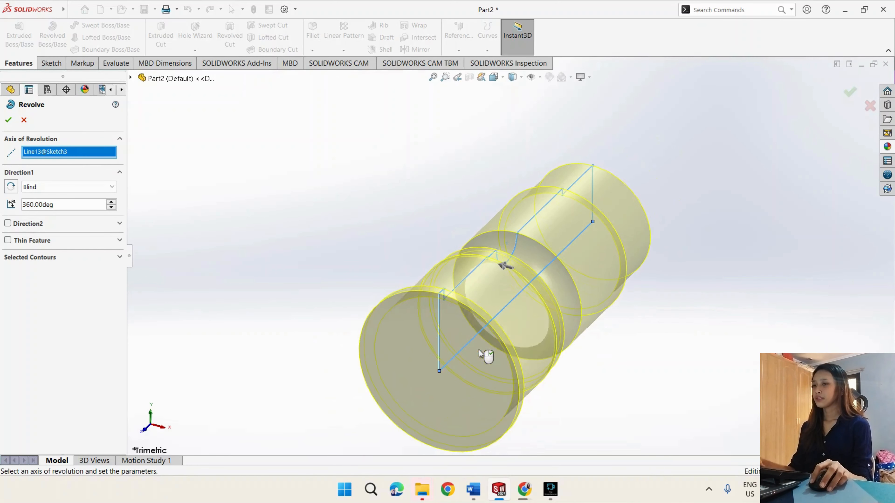
{"action": "scroll", "coordinate": [480, 383], "scroll_direction": "down", "scroll_amount": 2}
{"action": "scroll", "coordinate": [480, 383], "scroll_direction": "up", "scroll_amount": 1}
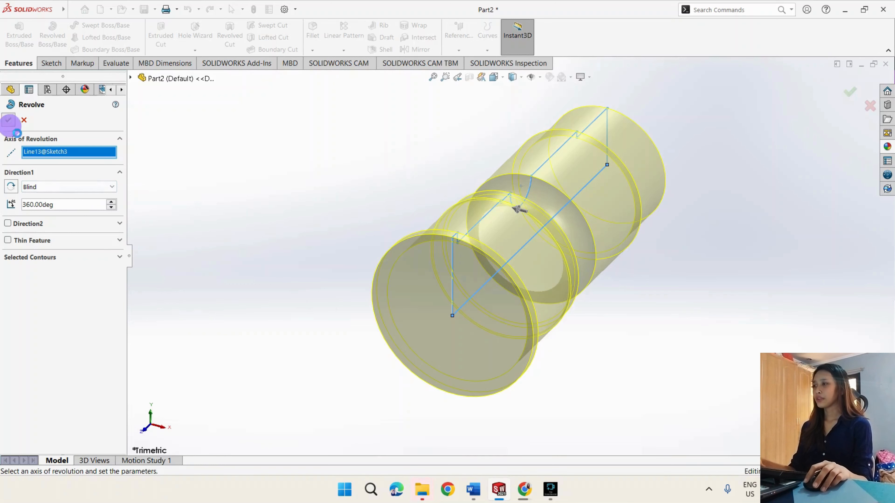
{"action": "left_click", "coordinate": [8, 120]}
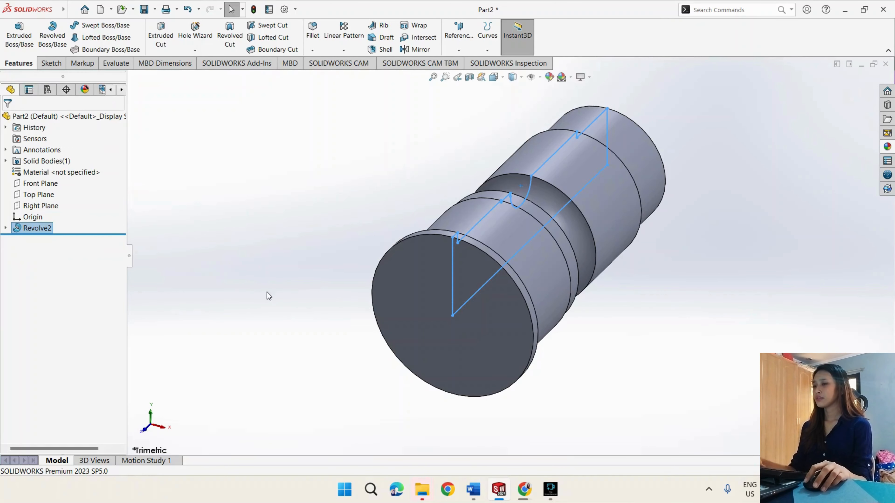
{"action": "left_click", "coordinate": [267, 292]}
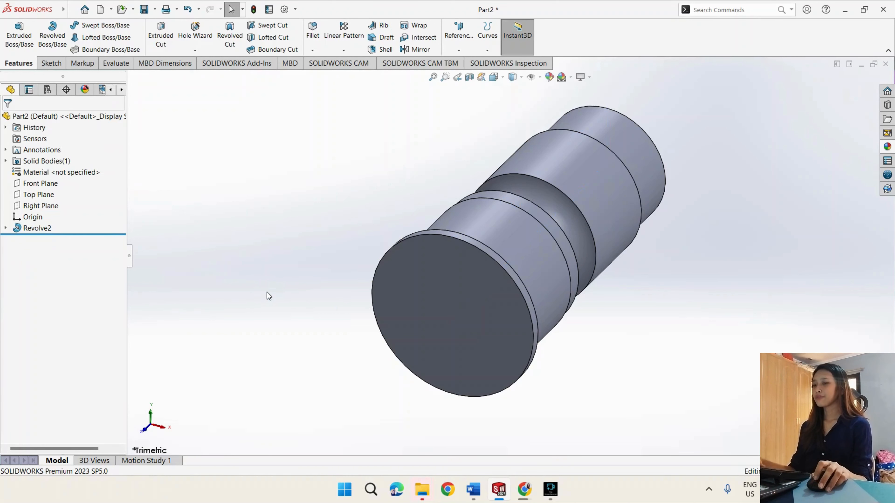
- Start a sketch on the flat face of the flanged end and draw a 100 mm diameter circle centred on the origin
{"action": "middle_click_drag", "start_coordinate": [267, 292], "coordinate": [259, 373]}
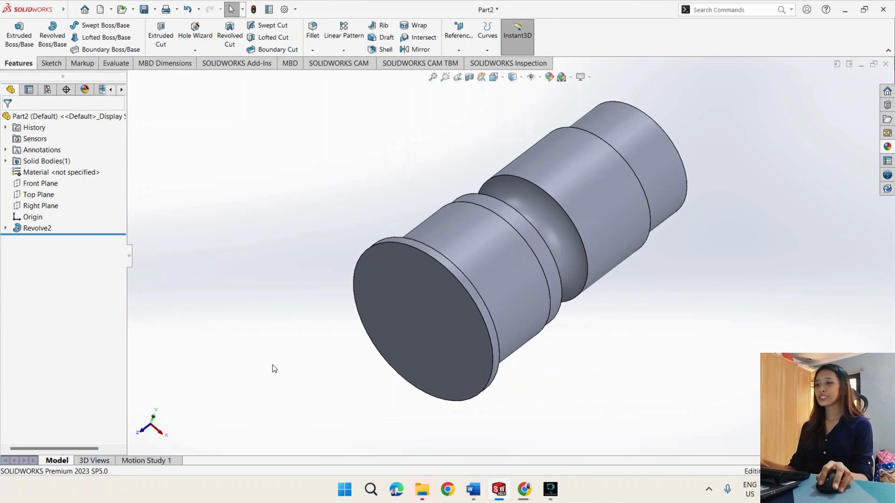
{"action": "left_click", "coordinate": [386, 321]}
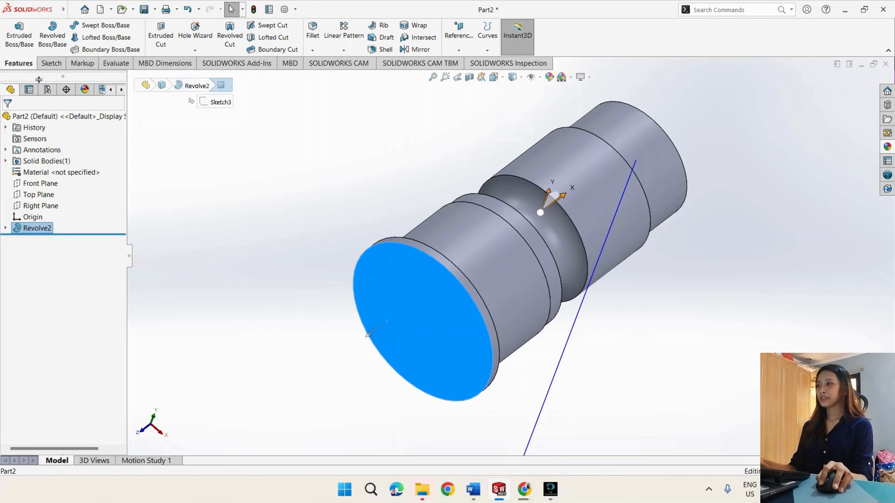
{"action": "left_click", "coordinate": [51, 63]}
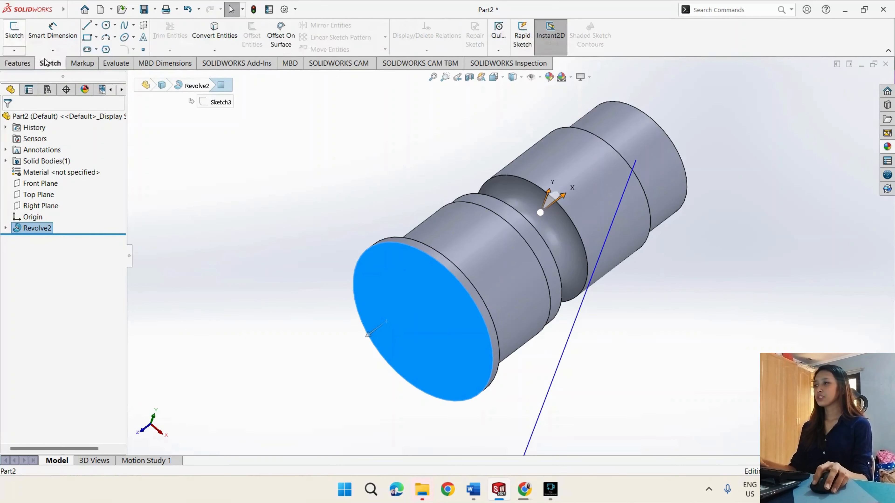
{"action": "left_click", "coordinate": [14, 31]}
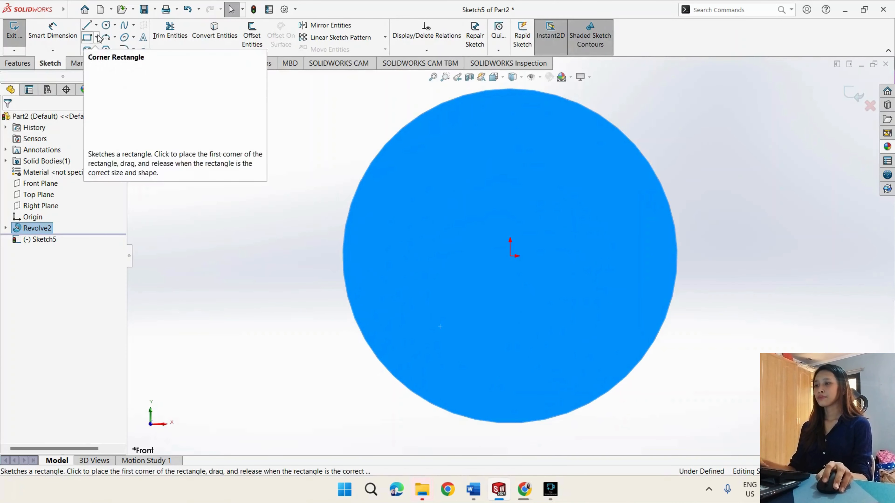
{"action": "left_click", "coordinate": [106, 31]}
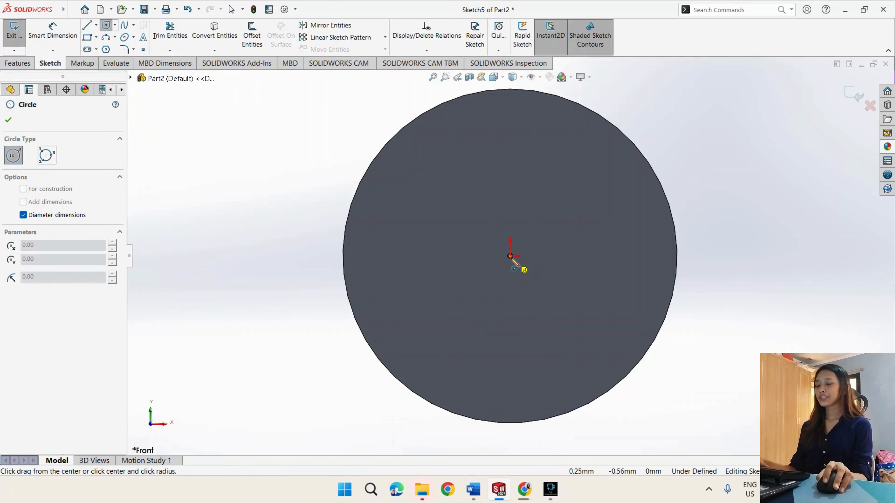
{"action": "left_click", "coordinate": [510, 257]}
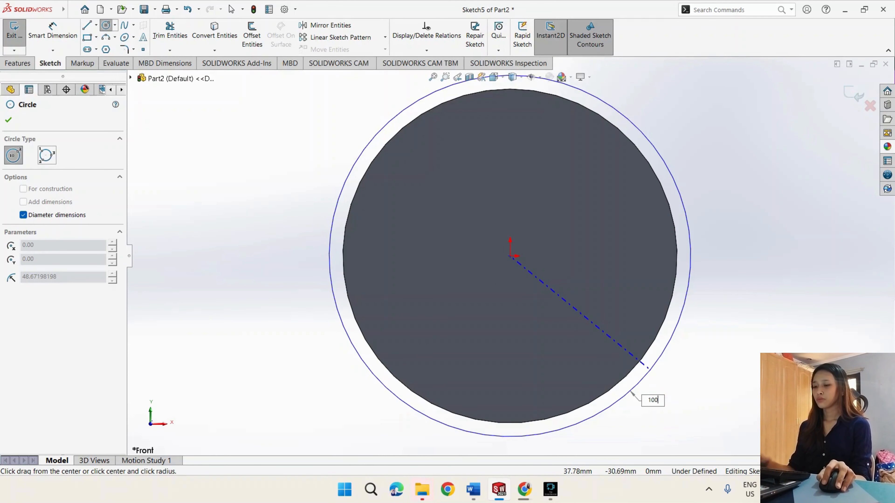
{"action": "type", "text": "100"}
{"action": "key", "text": "Return"}
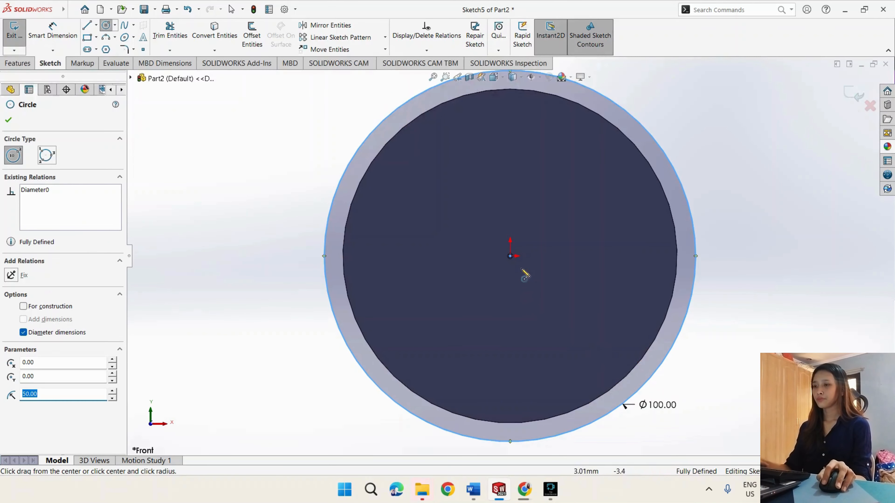
- Draw a second circle of 170 mm diameter centred on the origin
{"action": "left_click", "coordinate": [511, 257]}
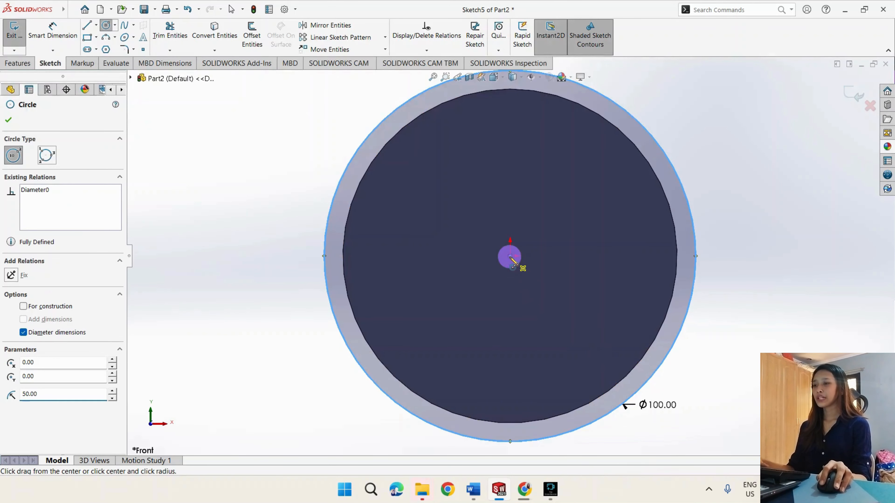
{"action": "scroll", "coordinate": [648, 407], "scroll_direction": "up", "scroll_amount": 3}
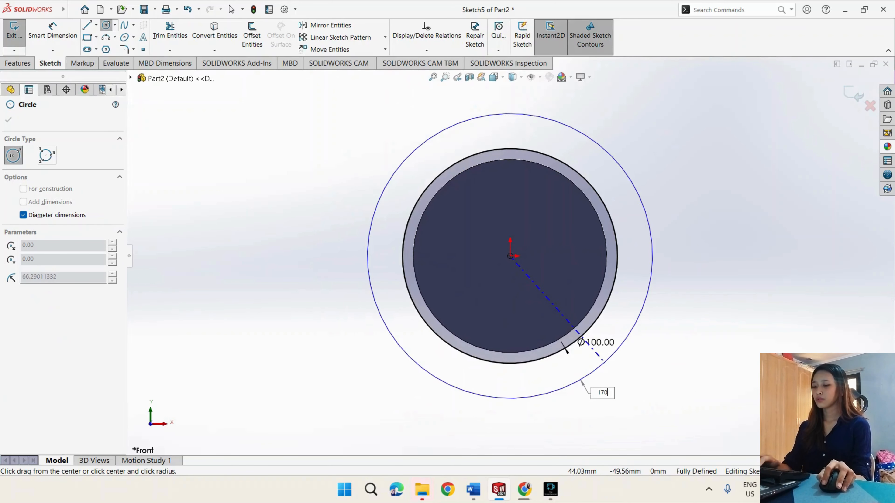
{"action": "key", "text": "Return"}
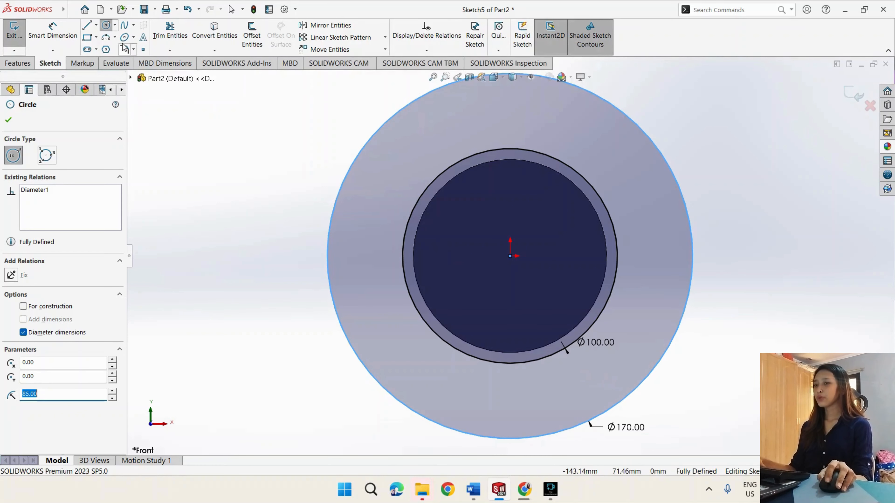
- Draw a vertical construction centerline from the origin to the top of the 170 mm circle
{"action": "left_click", "coordinate": [97, 27]}
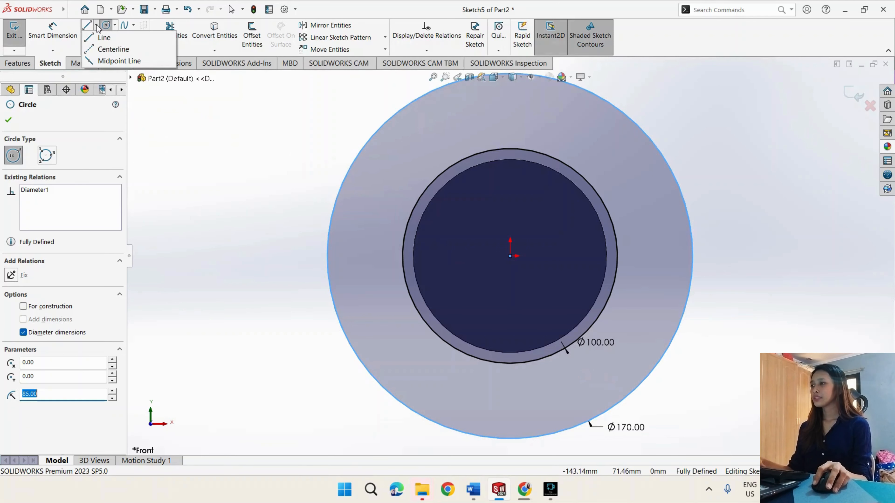
{"action": "left_click", "coordinate": [99, 40]}
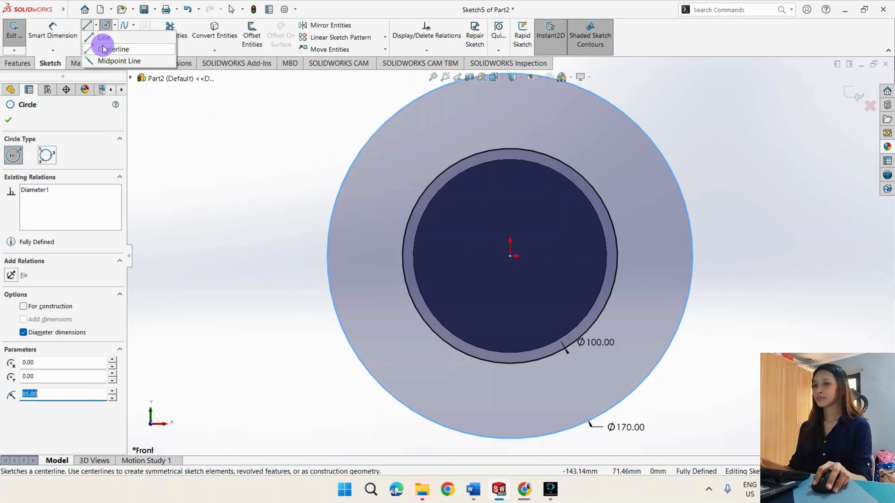
{"action": "scroll", "coordinate": [420, 214], "scroll_direction": "up", "scroll_amount": 1}
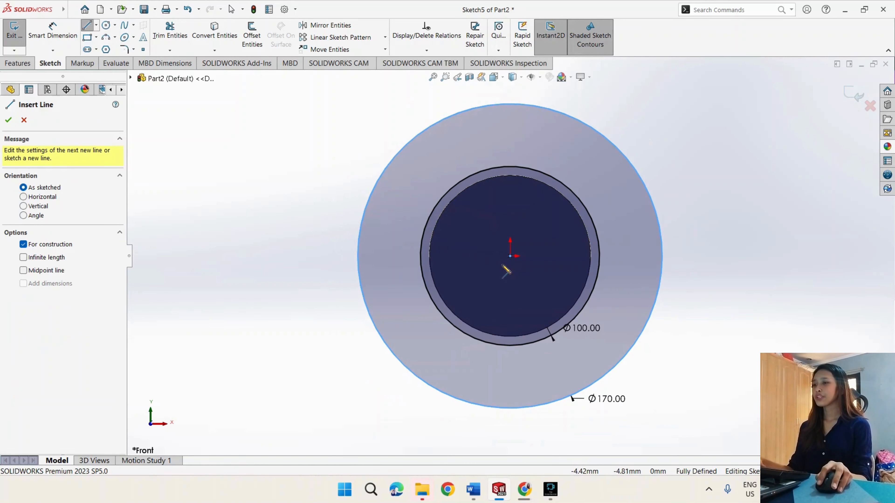
{"action": "left_click", "coordinate": [510, 256]}
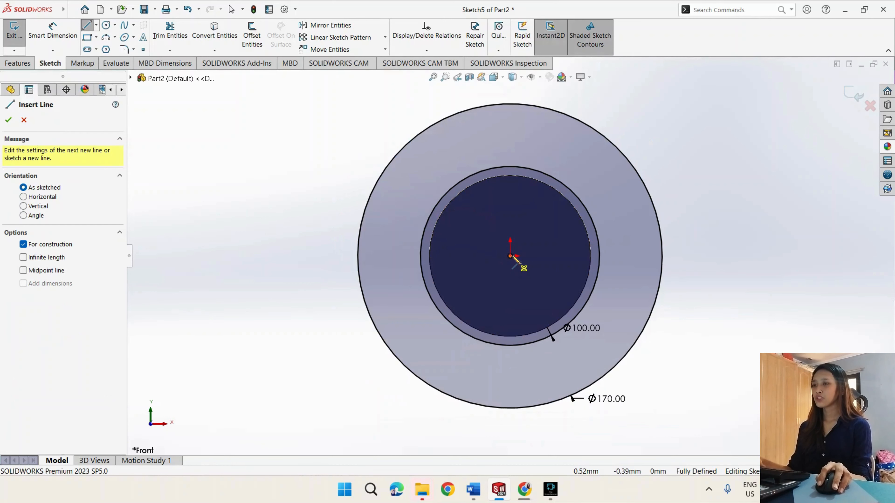
{"action": "left_click", "coordinate": [511, 256]}
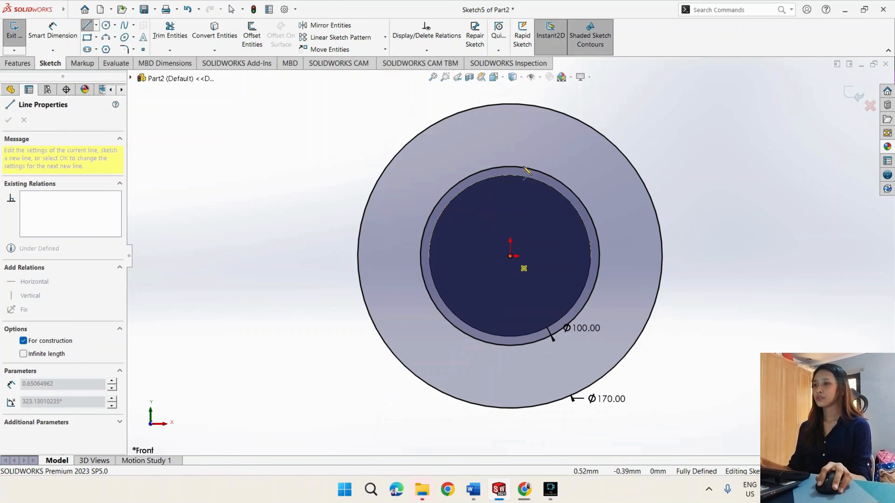
{"action": "left_click", "coordinate": [509, 104]}
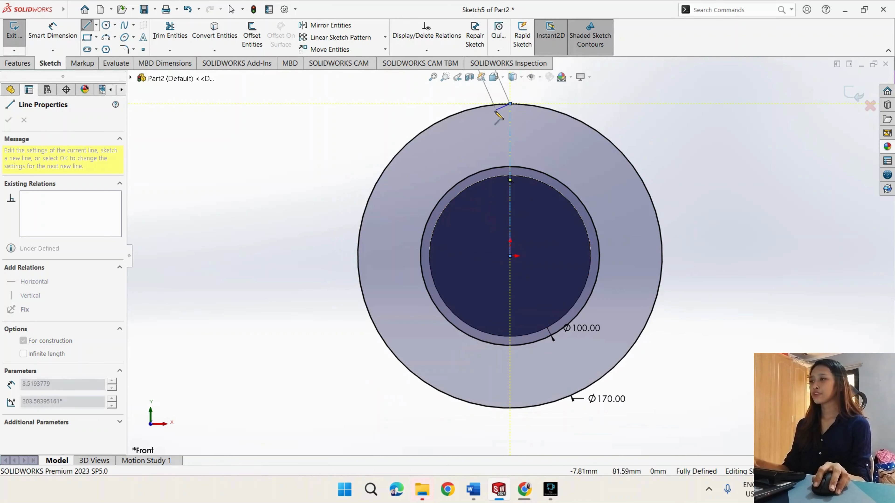
{"action": "key", "text": "Escape"}
{"action": "key", "text": "Escape"}
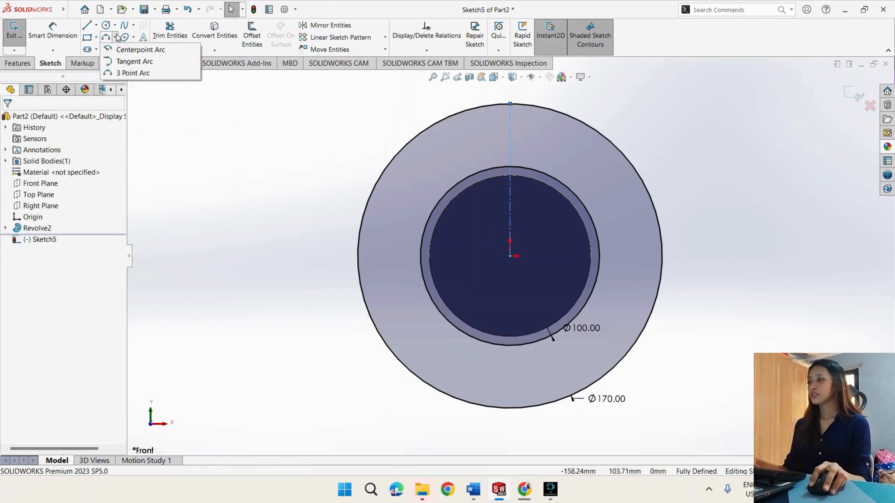
- Draw a 3 Point Arc of about 26 mm radius from the 170 mm circle to the 100 mm circle, bulging outward left of the centerline
{"action": "left_click", "coordinate": [133, 37]}
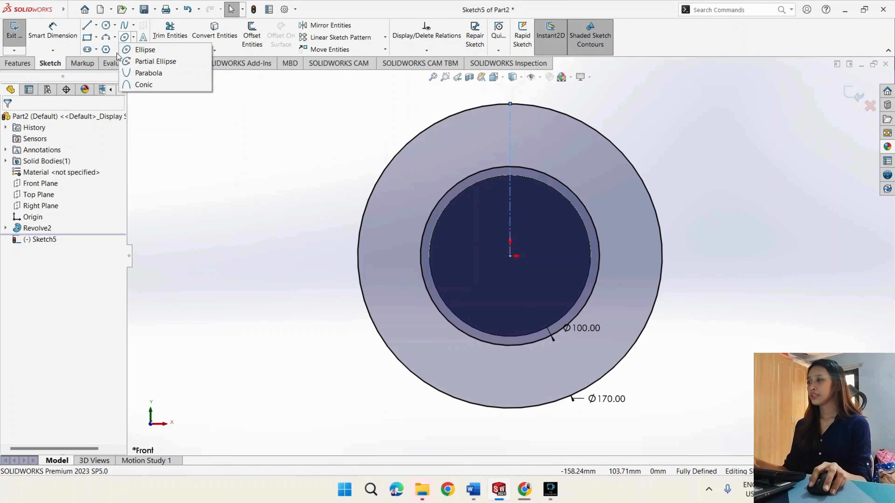
{"action": "left_click", "coordinate": [116, 38]}
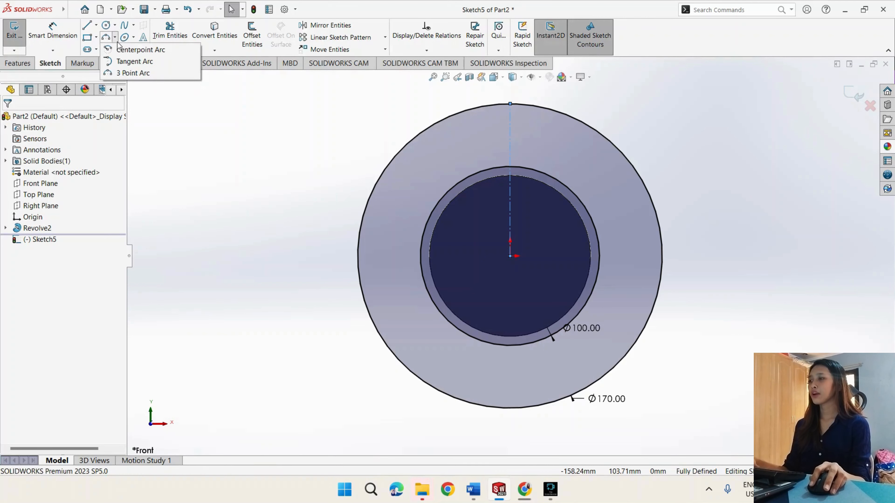
{"action": "left_click", "coordinate": [130, 73]}
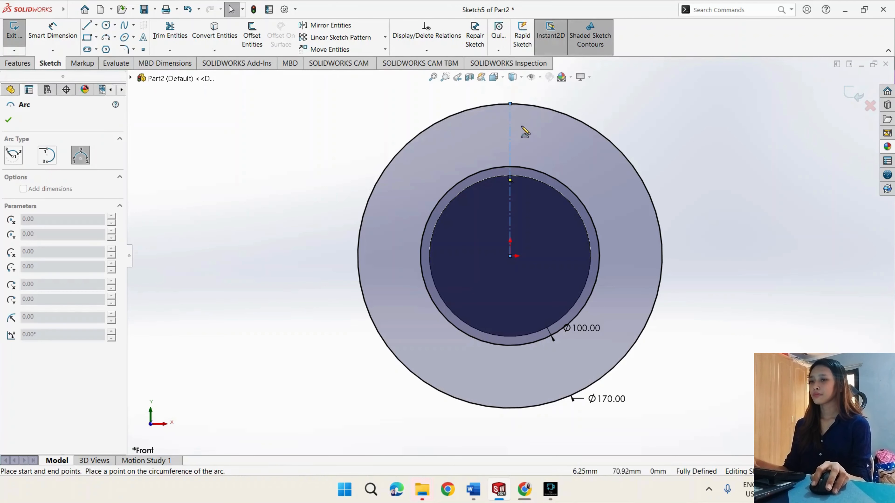
{"action": "scroll", "coordinate": [507, 111], "scroll_direction": "down", "scroll_amount": 3}
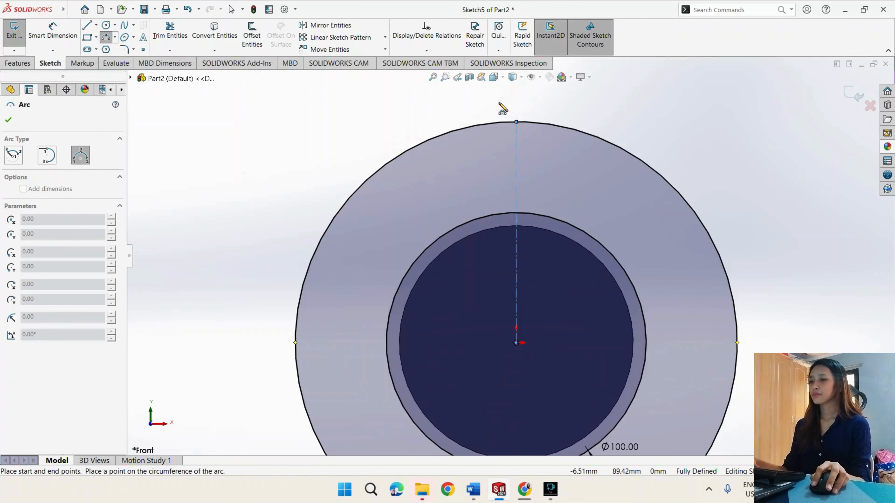
{"action": "scroll", "coordinate": [502, 109], "scroll_direction": "down", "scroll_amount": 1}
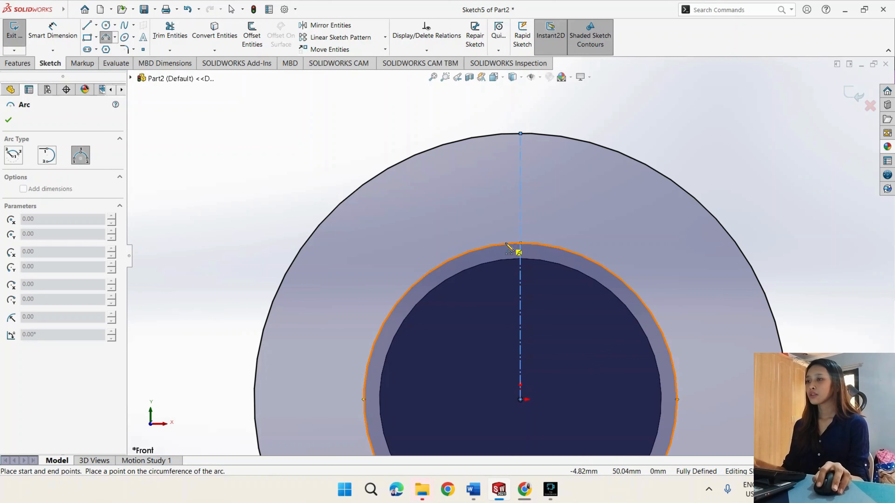
{"action": "left_click", "coordinate": [507, 134]}
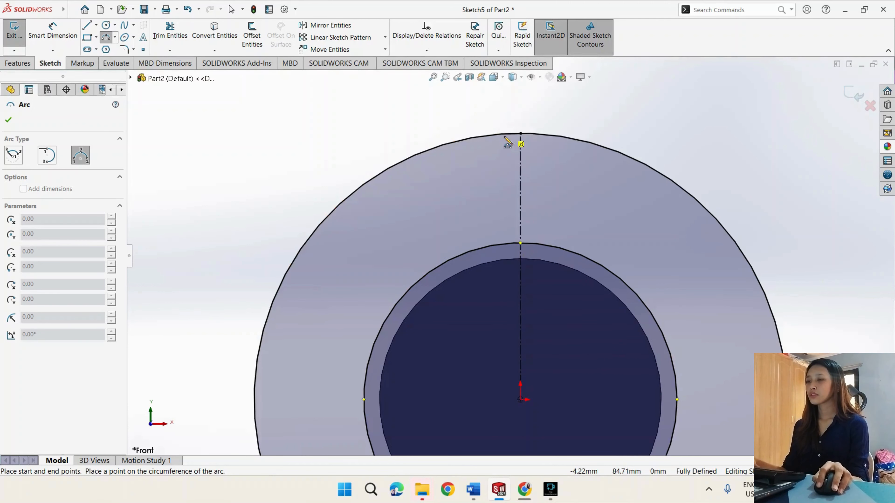
{"action": "left_click", "coordinate": [481, 247]}
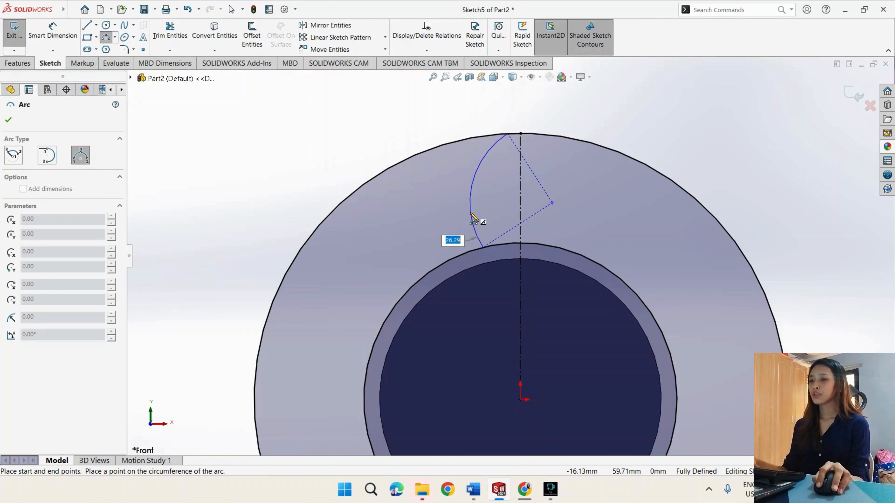
{"action": "left_click", "coordinate": [472, 217]}
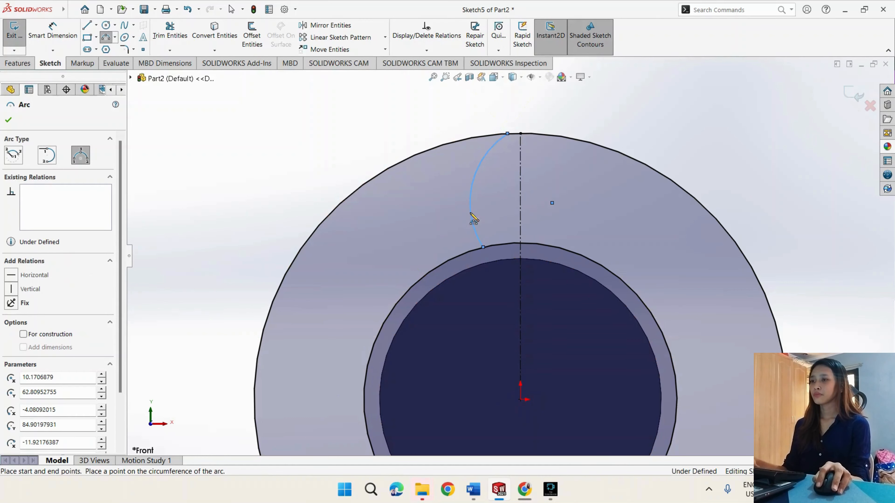
- Dimension the arc's radius as 65 mm, placing the dimension outside the 170 mm circle
{"action": "left_click", "coordinate": [71, 30]}
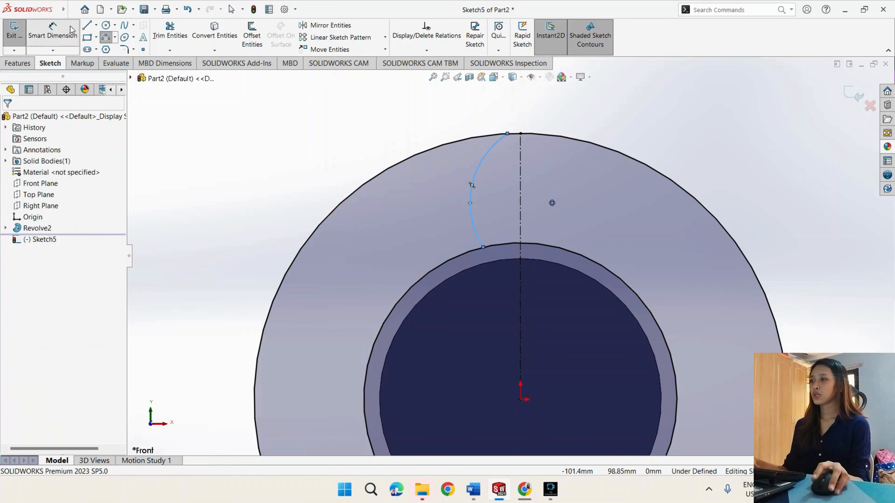
{"action": "left_click", "coordinate": [71, 30]}
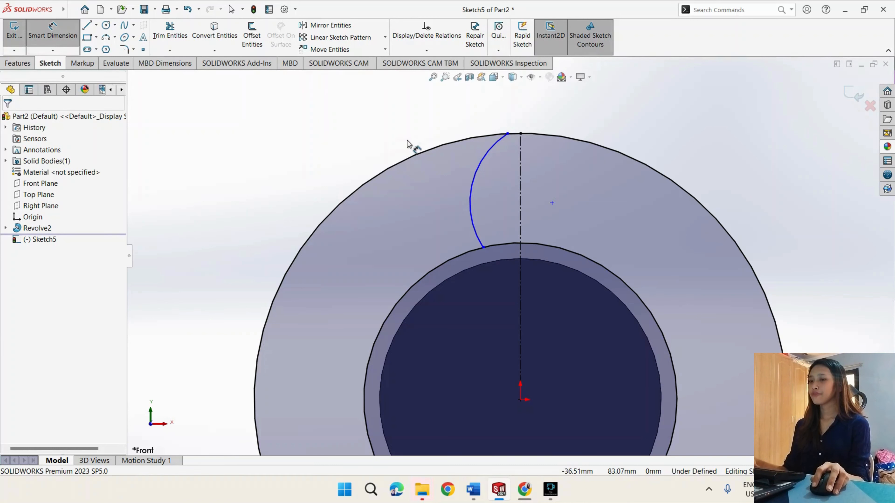
{"action": "left_click", "coordinate": [474, 173]}
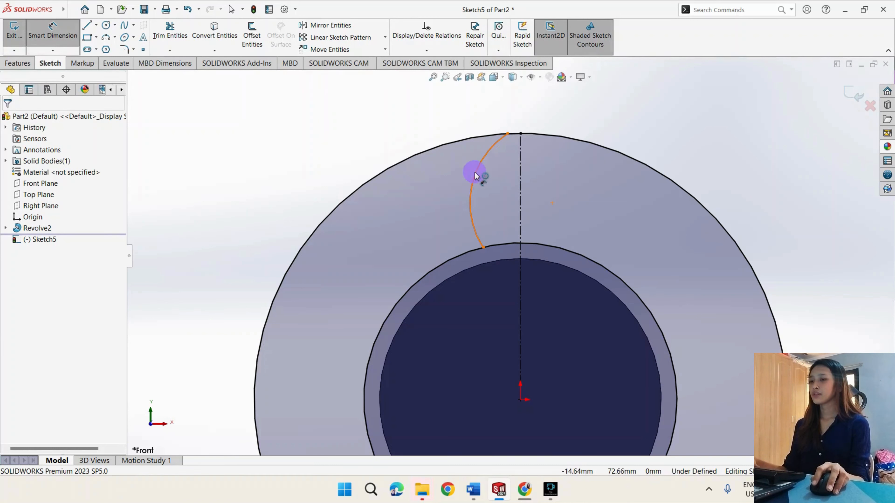
{"action": "left_click", "coordinate": [424, 112]}
{"action": "type", "text": "65"}
{"action": "key", "text": "Return"}
{"action": "left_click_drag", "start_coordinate": [513, 87], "coordinate": [433, 135]}
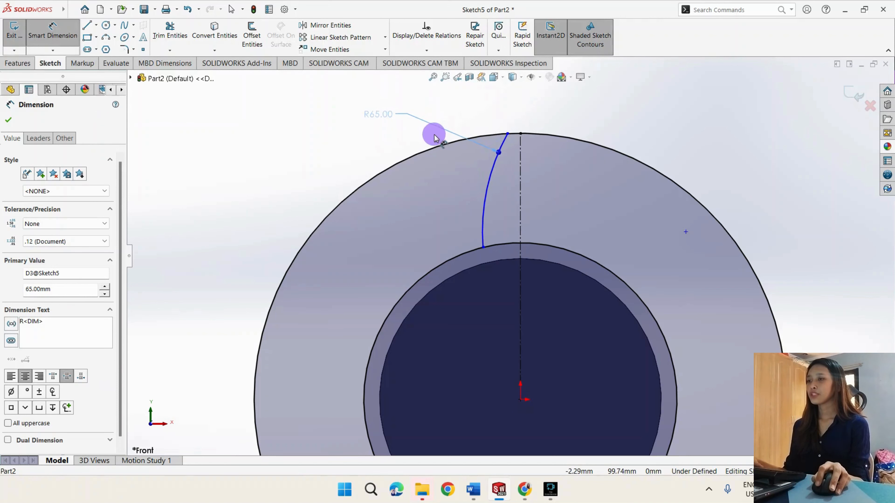
- Dimension the horizontal distance from the arc's upper endpoint to the top of the centerline as 6 mm
{"action": "left_click", "coordinate": [508, 134]}
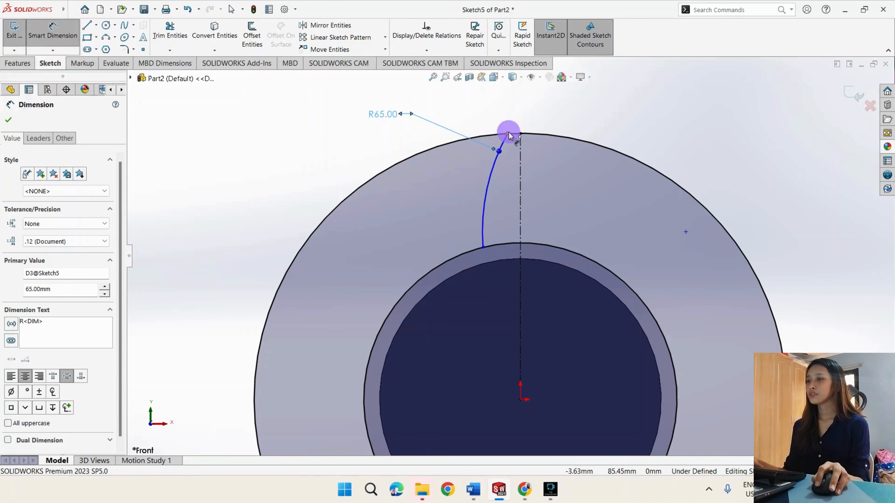
{"action": "left_click", "coordinate": [520, 134]}
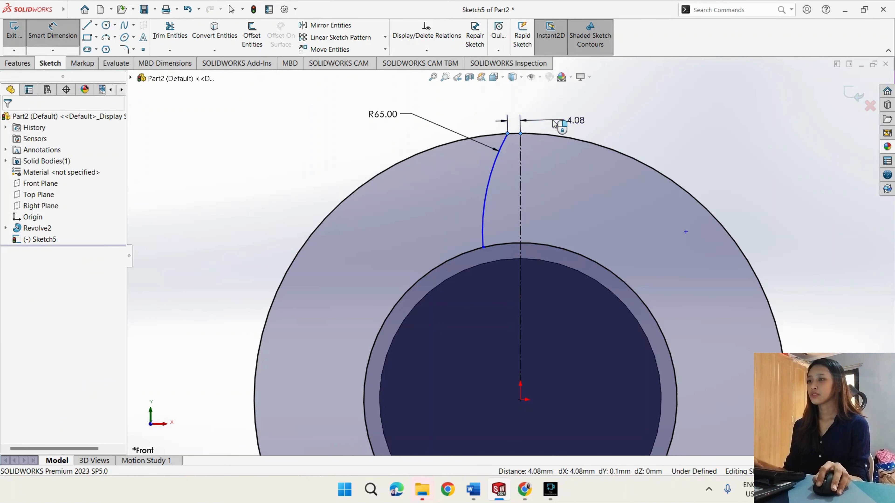
{"action": "left_click", "coordinate": [553, 122]}
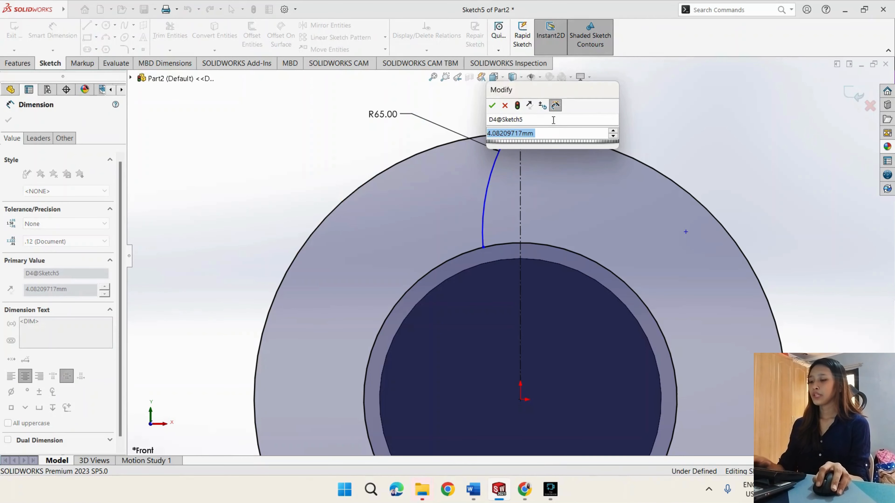
{"action": "type", "text": "6"}
{"action": "key", "text": "Return"}
- Dimension the horizontal distance from the arc's lower endpoint to the centerline as 15 mm
{"action": "left_click", "coordinate": [480, 247]}
{"action": "left_click", "coordinate": [520, 218]}
{"action": "left_click", "coordinate": [397, 242]}
{"action": "type", "text": "15.00mm"}
{"action": "key", "text": "Return"}
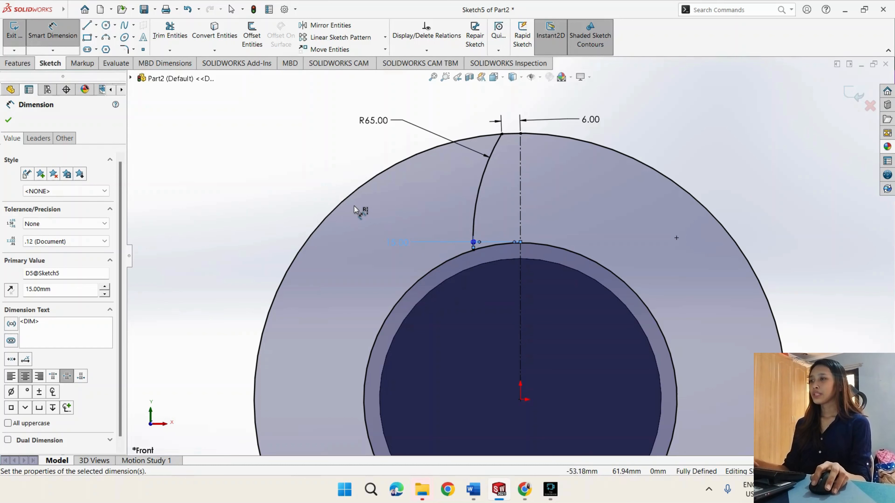
- Mirror the 65 mm radius arc about the vertical centerline, keeping the original as a copy
{"action": "left_click", "coordinate": [324, 31]}
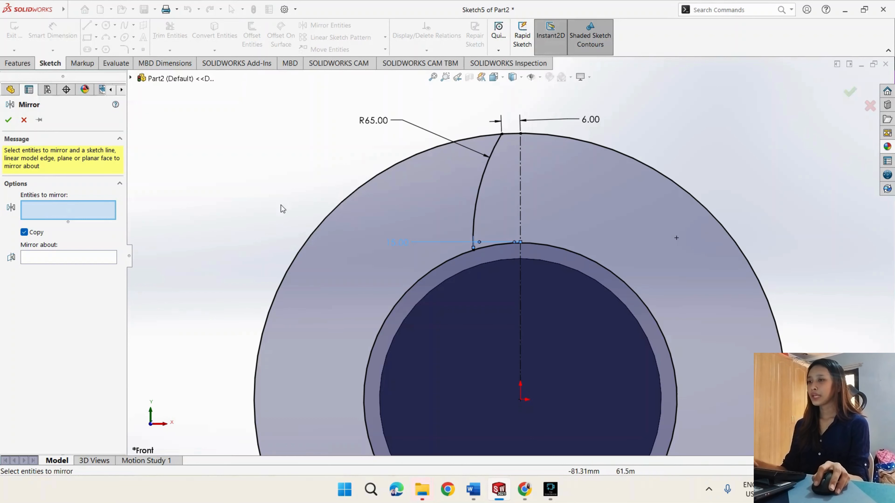
{"action": "left_click", "coordinate": [478, 192]}
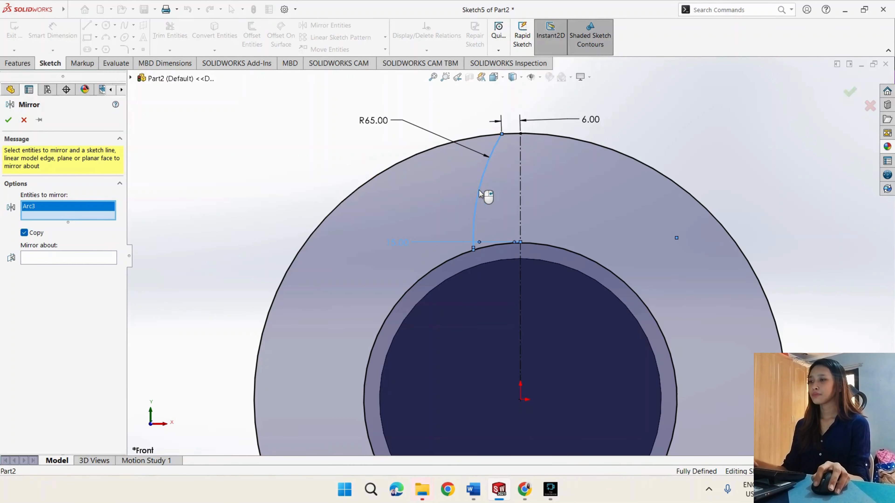
{"action": "left_click", "coordinate": [102, 259]}
{"action": "left_click", "coordinate": [520, 190]}
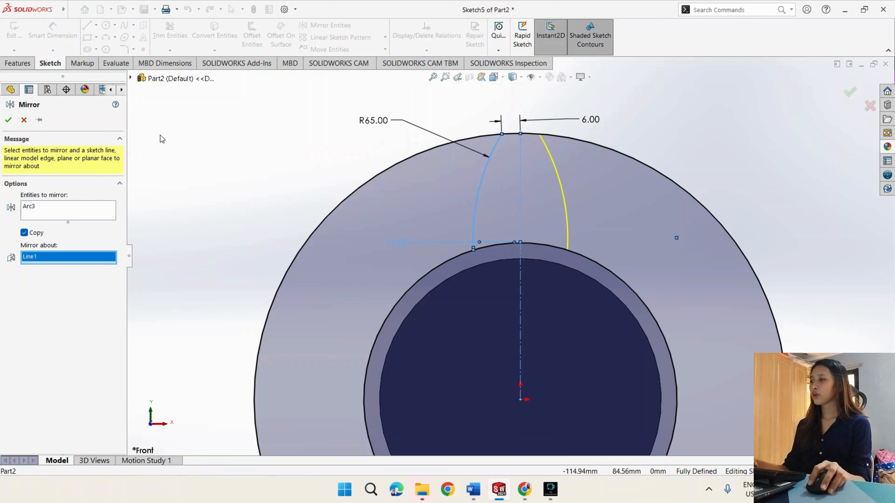
{"action": "left_click", "coordinate": [9, 120]}
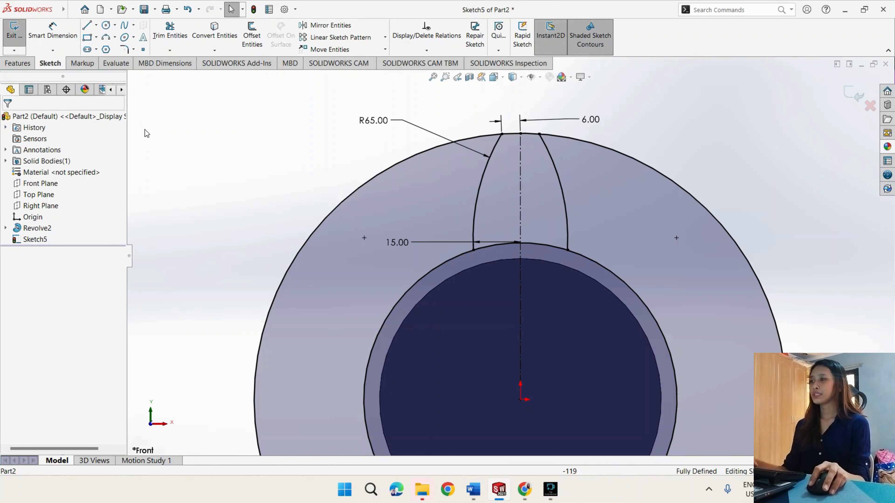
- Power trim the 170 mm circle outside the blade, leaving only the short tip segment between the two side arcs
{"action": "left_click", "coordinate": [175, 38]}
{"action": "left_click", "coordinate": [410, 160]}
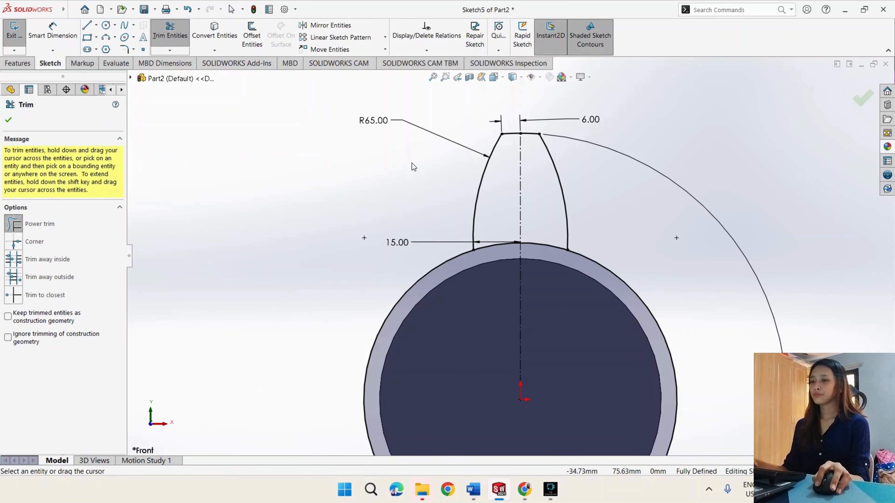
{"action": "scroll", "coordinate": [412, 163], "scroll_direction": "up", "scroll_amount": 3}
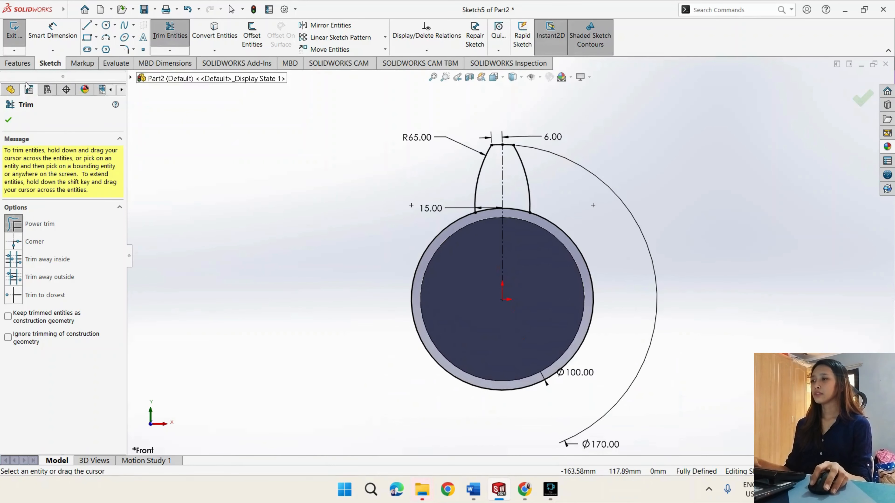
{"action": "left_click", "coordinate": [9, 121]}
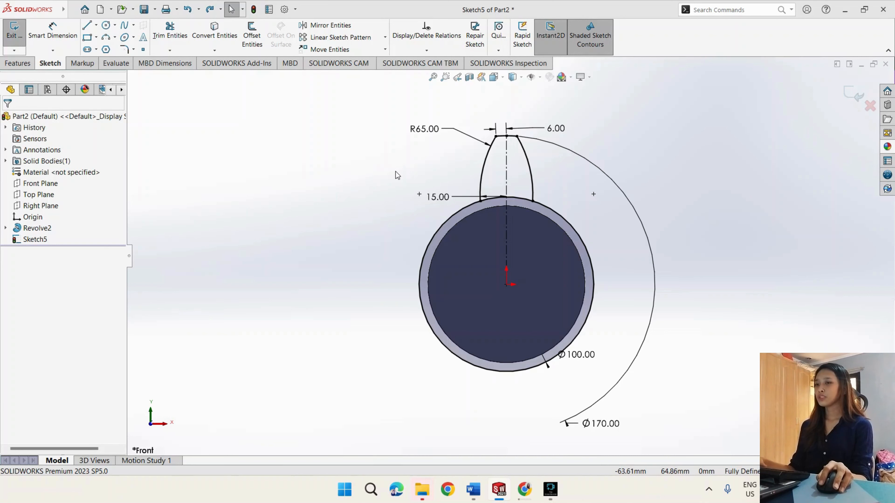
- Create a circular sketch pattern of the blade's two side arcs and tip arc around the origin, with 8 equally spaced instances over 360 degrees
{"action": "left_click", "coordinate": [385, 37]}
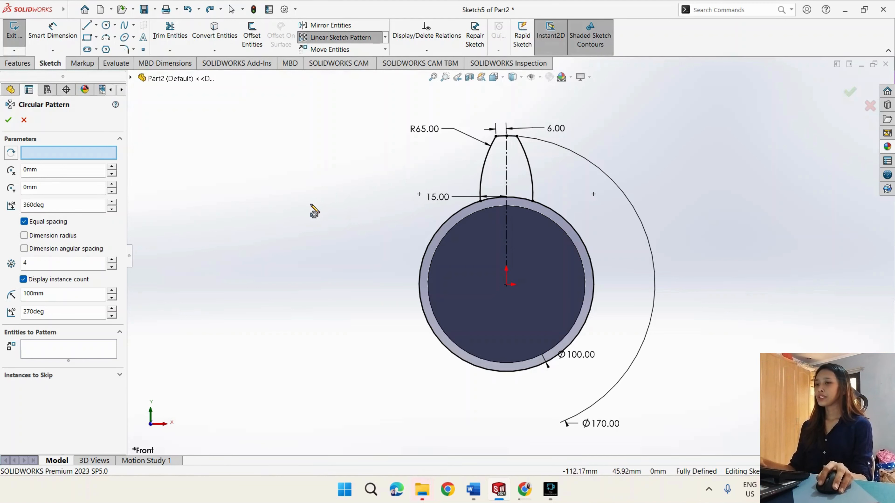
{"action": "left_click", "coordinate": [483, 170]}
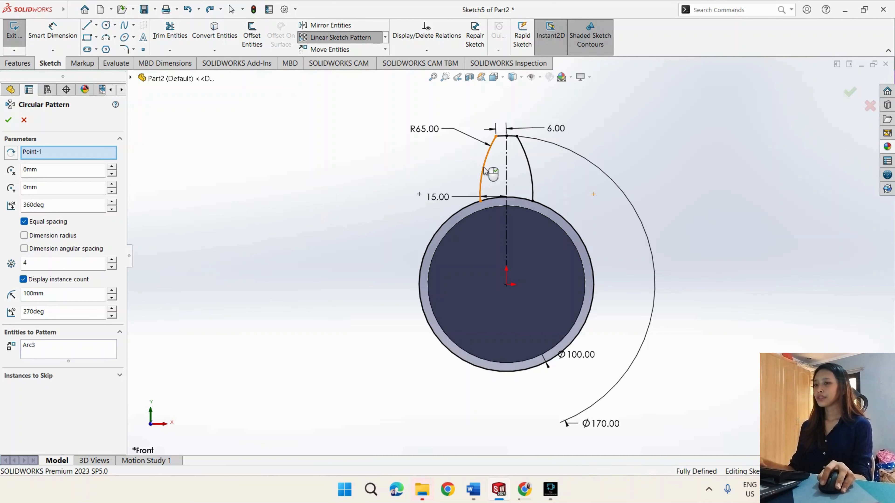
{"action": "left_click", "coordinate": [504, 137]}
{"action": "left_click", "coordinate": [525, 162]}
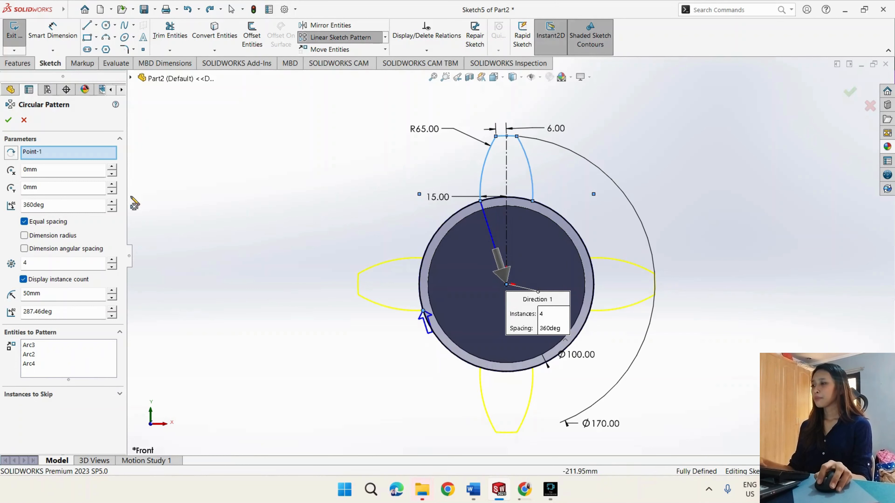
{"action": "left_click", "coordinate": [56, 263]}
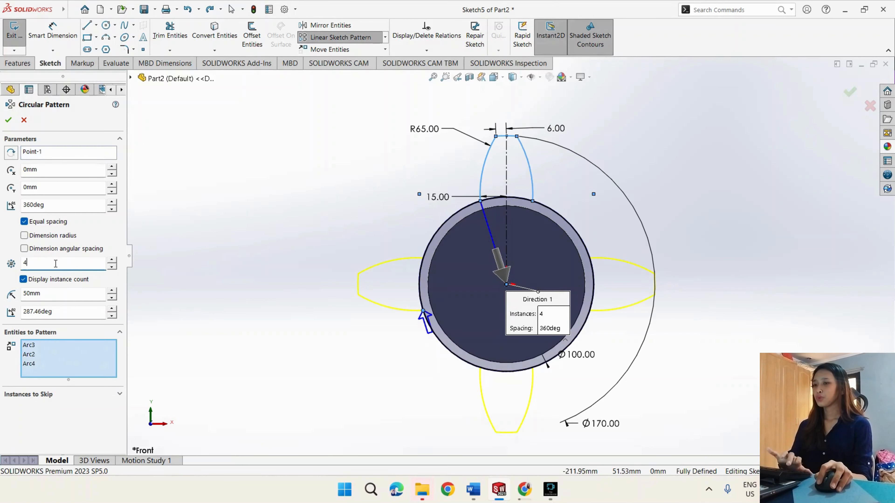
{"action": "type", "text": "8"}
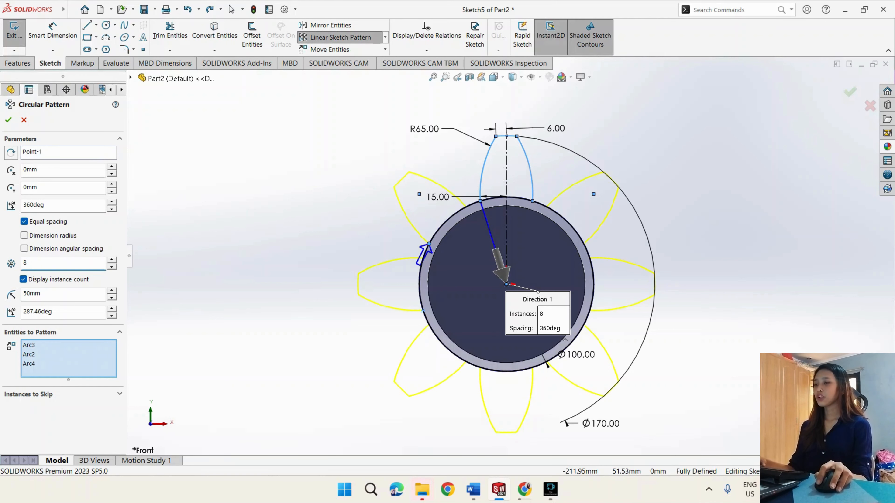
{"action": "left_click", "coordinate": [8, 121]}
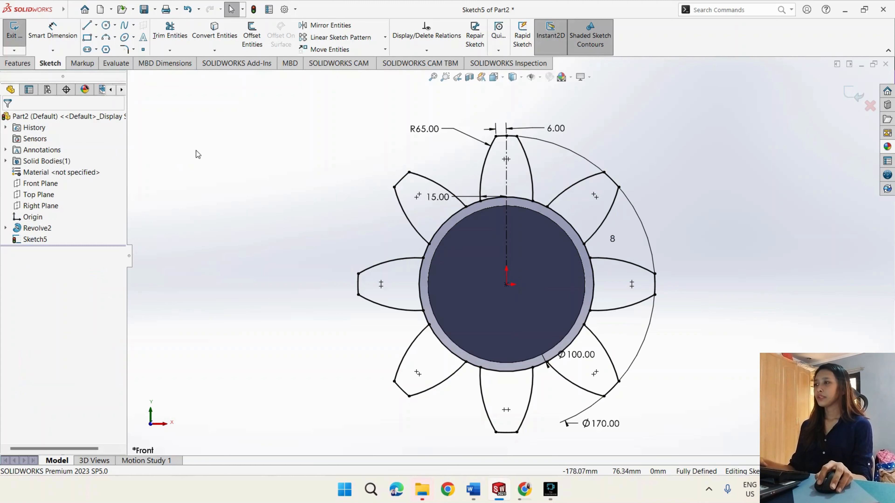
- Power trim the 100 mm circle segments at the base of all eight blades to form one continuous outline, and exit the sketch
{"action": "left_click", "coordinate": [163, 34]}
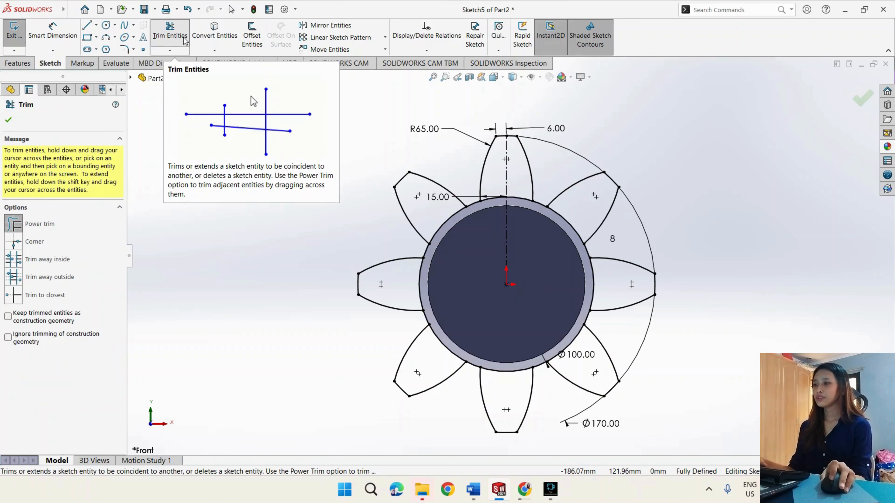
{"action": "left_click_drag", "start_coordinate": [514, 187], "coordinate": [514, 204]}
{"action": "left_click_drag", "start_coordinate": [431, 214], "coordinate": [445, 227]}
{"action": "left_click_drag", "start_coordinate": [412, 284], "coordinate": [422, 285]}
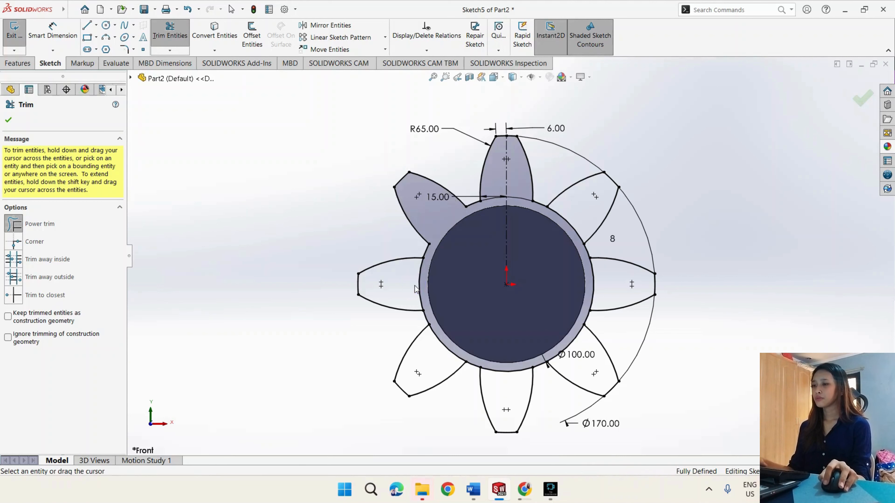
{"action": "mouse_move", "coordinate": [426, 354]}
{"action": "left_mouse_down"}
{"action": "mouse_move", "coordinate": [442, 340]}
{"action": "mouse_move", "coordinate": [490, 372]}
{"action": "mouse_move", "coordinate": [583, 347]}
{"action": "mouse_move", "coordinate": [599, 284]}
{"action": "mouse_move", "coordinate": [579, 210]}
{"action": "mouse_move", "coordinate": [570, 230]}
{"action": "left_mouse_up"}
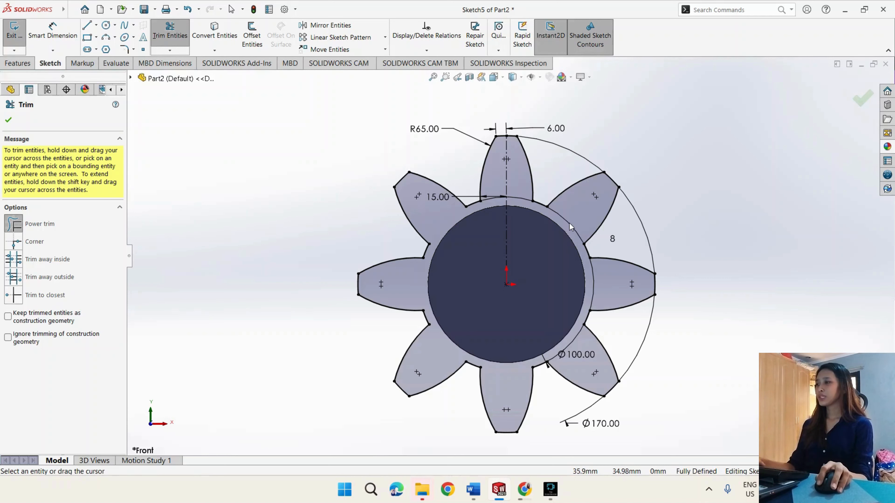
{"action": "left_click", "coordinate": [9, 121]}
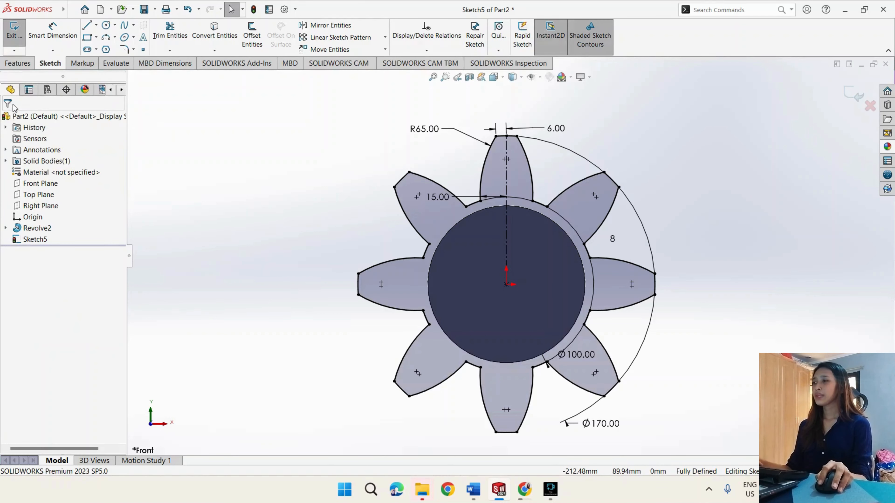
{"action": "left_click", "coordinate": [14, 34]}
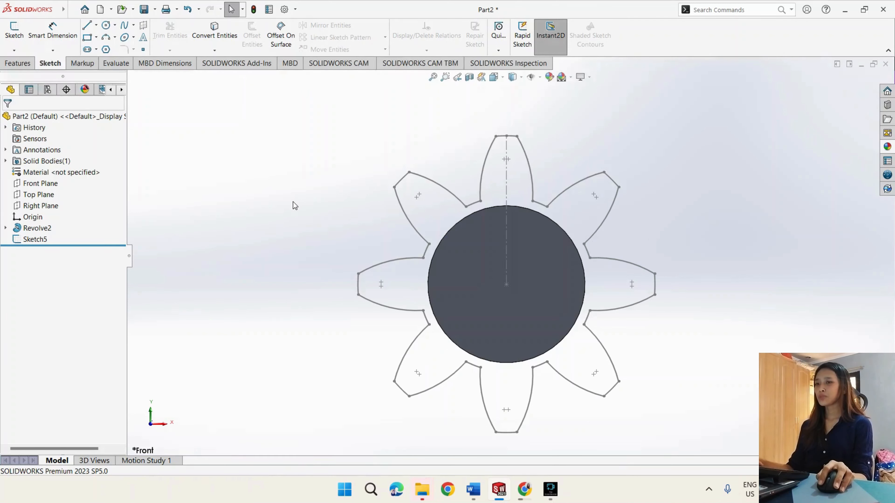
- Create a reference plane offset 45 mm outward from the flanged end face
{"action": "mouse_move", "coordinate": [294, 205]}
{"action": "middle_mouse_down"}
{"action": "mouse_move", "coordinate": [206, 250]}
{"action": "mouse_move", "coordinate": [305, 229]}
{"action": "mouse_move", "coordinate": [330, 200]}
{"action": "mouse_move", "coordinate": [285, 200]}
{"action": "middle_mouse_up"}
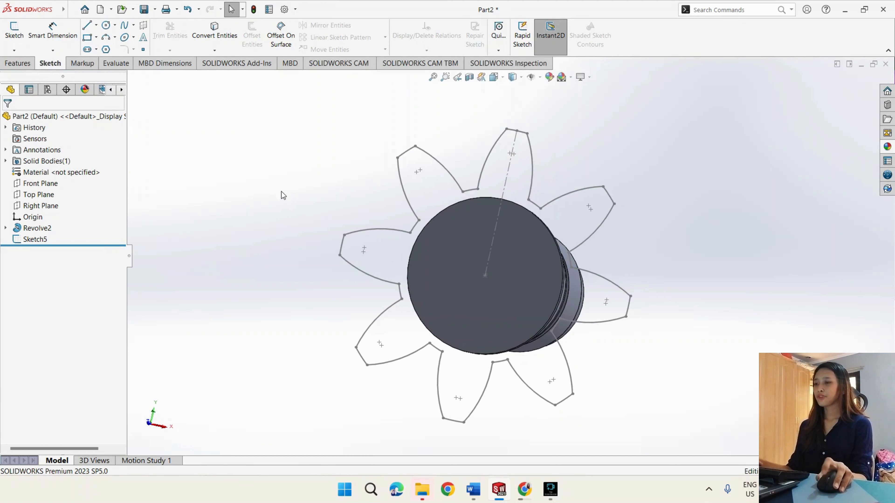
{"action": "left_click", "coordinate": [500, 254]}
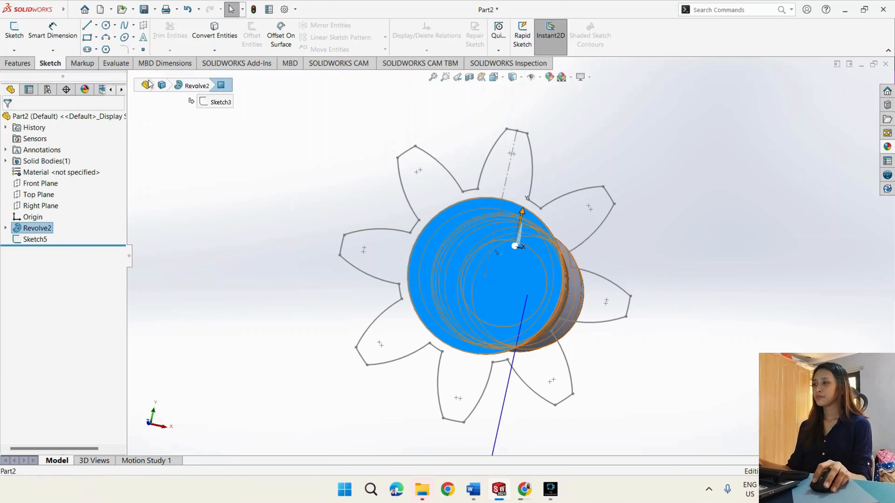
{"action": "left_click", "coordinate": [18, 64]}
{"action": "left_click", "coordinate": [458, 39]}
{"action": "left_click", "coordinate": [462, 63]}
{"action": "middle_click_drag", "start_coordinate": [671, 283], "coordinate": [538, 286]}
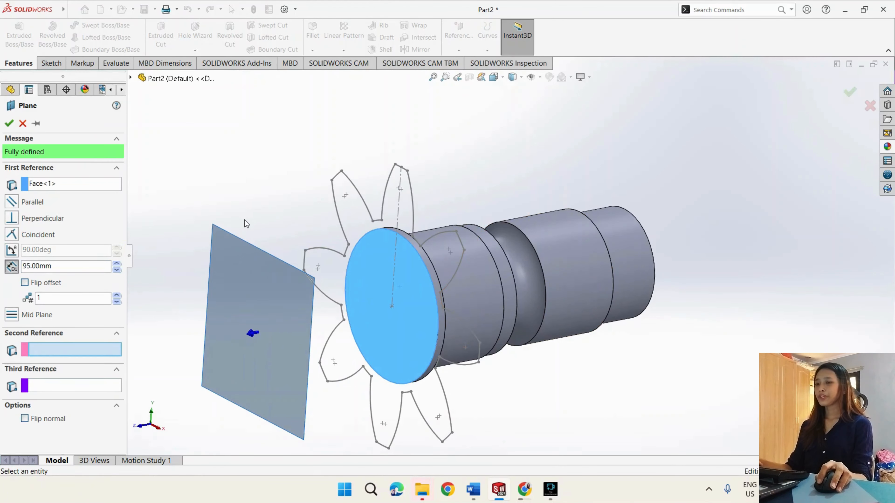
{"action": "double_click", "coordinate": [84, 266]}
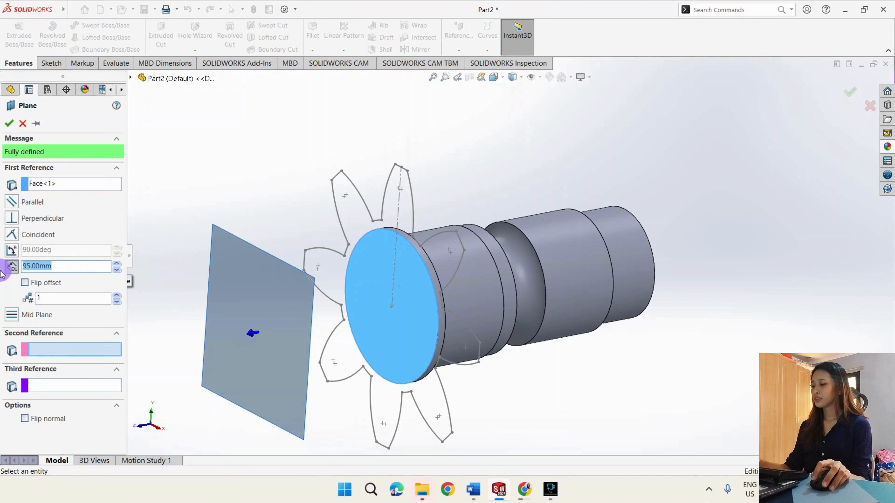
{"action": "type", "text": "45"}
{"action": "key", "text": "Return"}
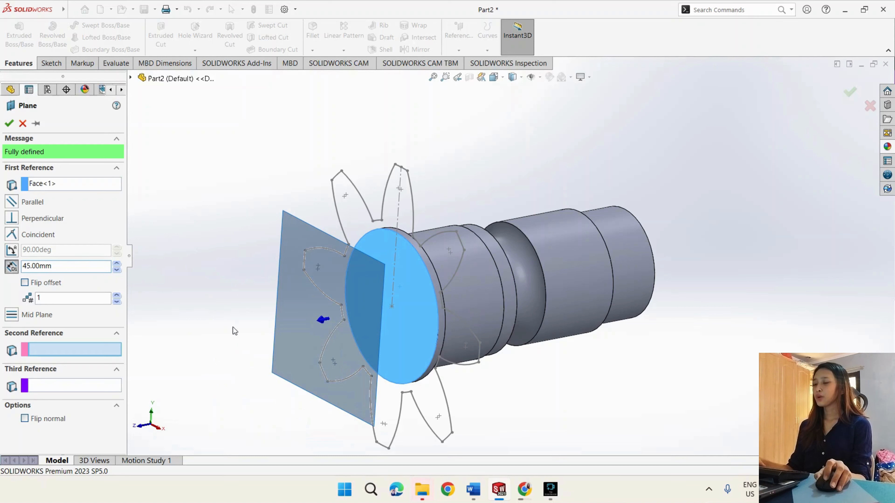
{"action": "mouse_move", "coordinate": [230, 348]}
{"action": "middle_mouse_down"}
{"action": "mouse_move", "coordinate": [204, 258]}
{"action": "mouse_move", "coordinate": [191, 269]}
{"action": "mouse_move", "coordinate": [252, 293]}
{"action": "mouse_move", "coordinate": [391, 292]}
{"action": "mouse_move", "coordinate": [201, 321]}
{"action": "middle_mouse_up"}
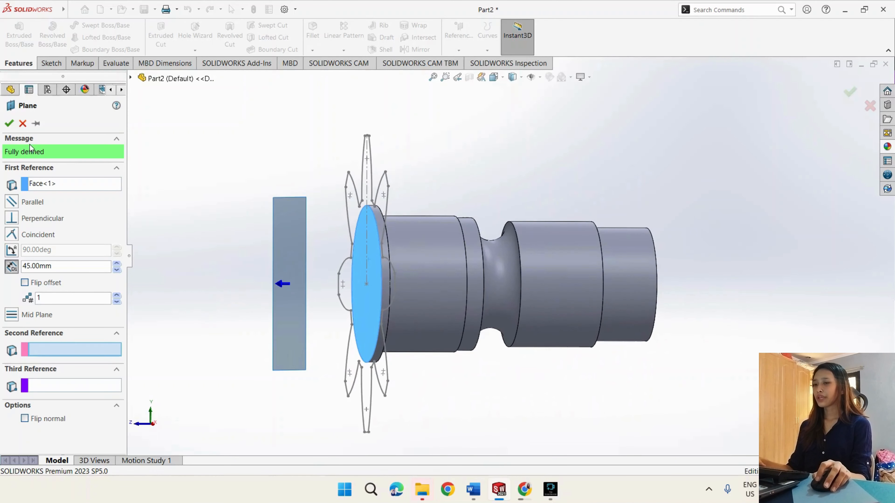
{"action": "left_click", "coordinate": [10, 124]}
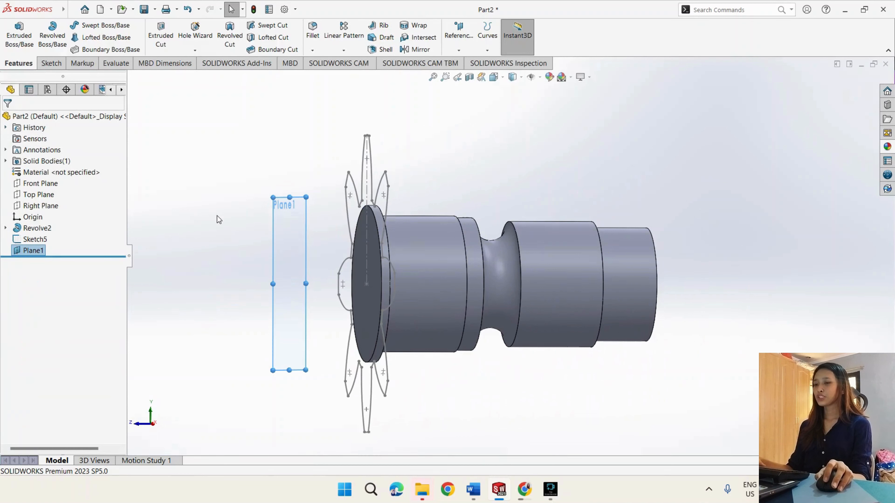
- Start a sketch on the offset plane and convert the entire eight-blade profile sketch into it with Convert Entities
{"action": "middle_click_drag", "start_coordinate": [217, 216], "coordinate": [247, 233]}
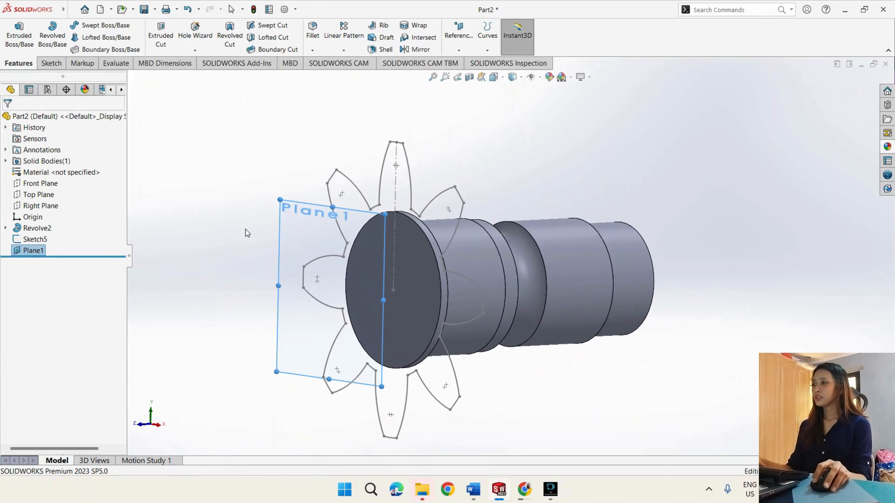
{"action": "left_click", "coordinate": [51, 63]}
{"action": "left_click", "coordinate": [14, 31]}
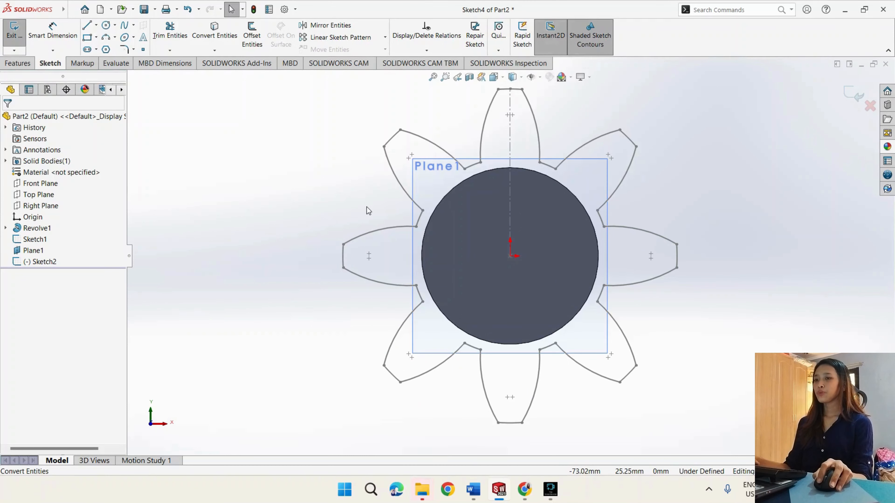
{"action": "left_click", "coordinate": [215, 32]}
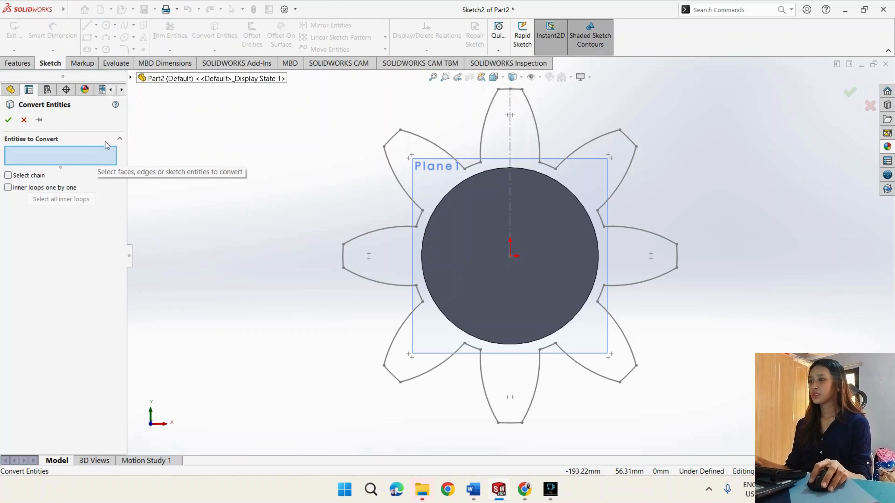
{"action": "left_click", "coordinate": [130, 78]}
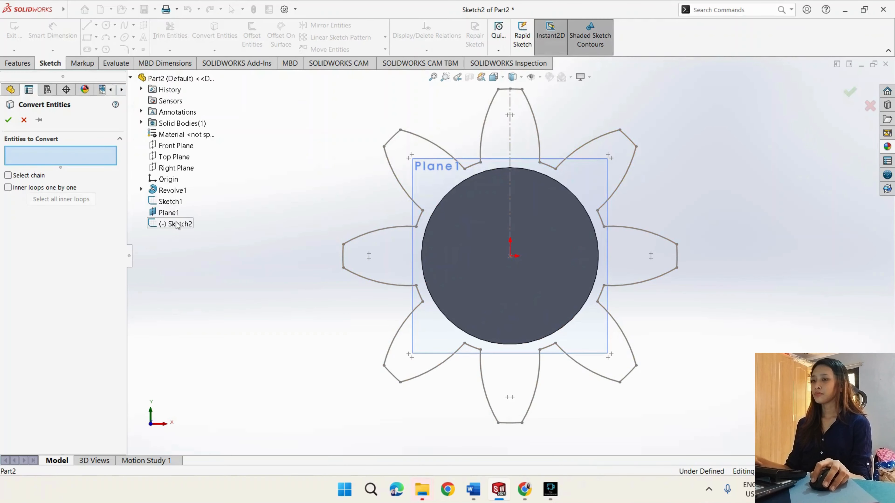
{"action": "left_click", "coordinate": [170, 201]}
{"action": "left_click", "coordinate": [8, 120]}
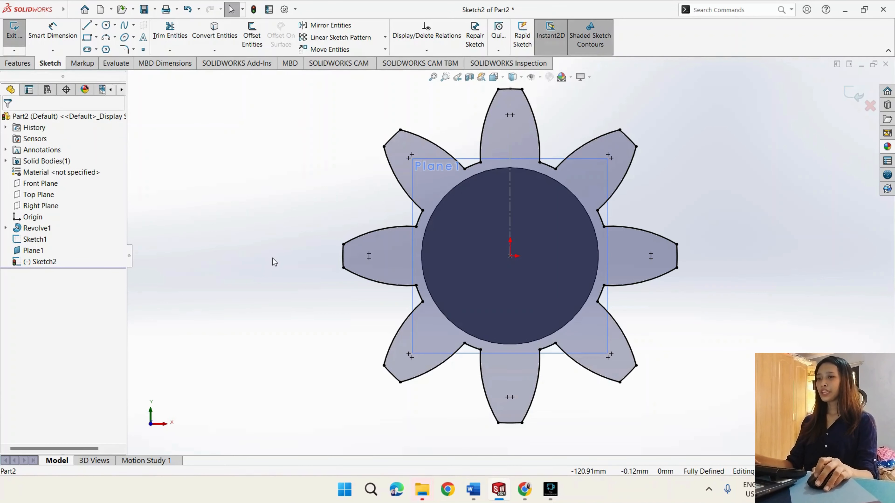
- Hide the original eight-blade sketch on the flanged end face
{"action": "mouse_move", "coordinate": [272, 258]}
{"action": "middle_mouse_down"}
{"action": "mouse_move", "coordinate": [351, 265]}
{"action": "mouse_move", "coordinate": [218, 264]}
{"action": "mouse_move", "coordinate": [266, 263]}
{"action": "middle_mouse_up"}
{"action": "left_click", "coordinate": [35, 239]}
{"action": "left_click", "coordinate": [52, 219]}
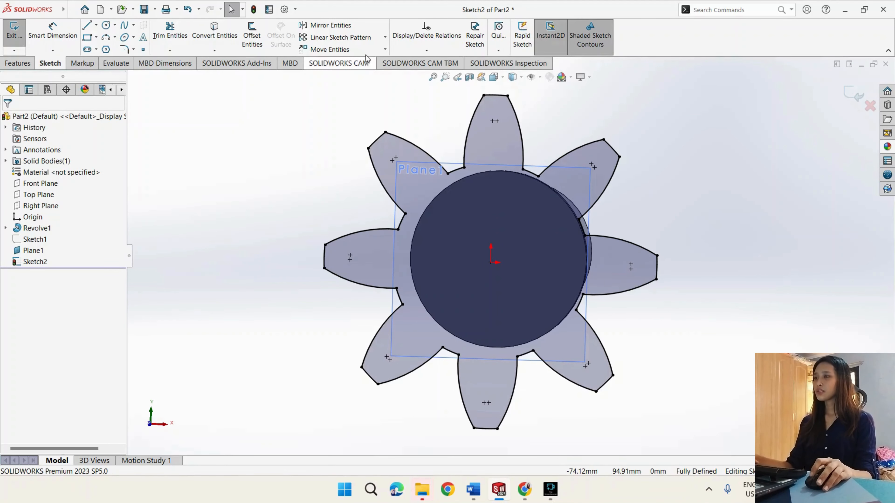
- Rotate the whole converted eight-blade profile 15 degrees about the origin with Rotate Entities
{"action": "left_click", "coordinate": [384, 49]}
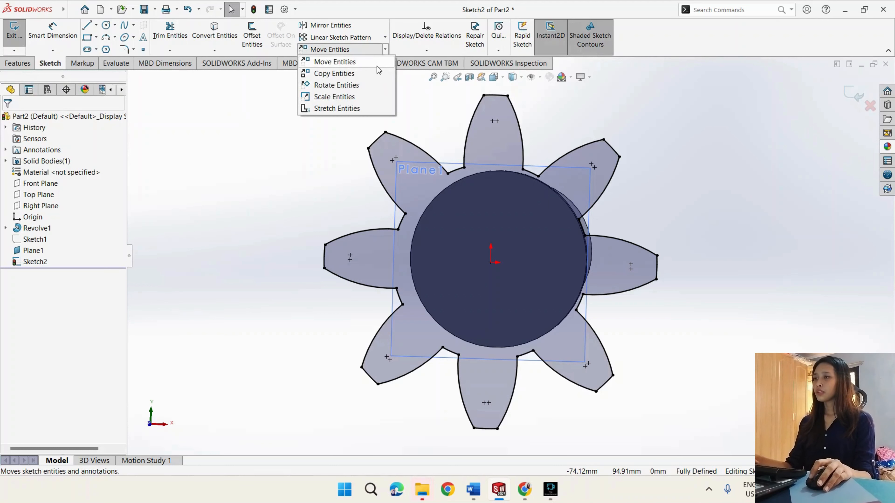
{"action": "left_click", "coordinate": [367, 85]}
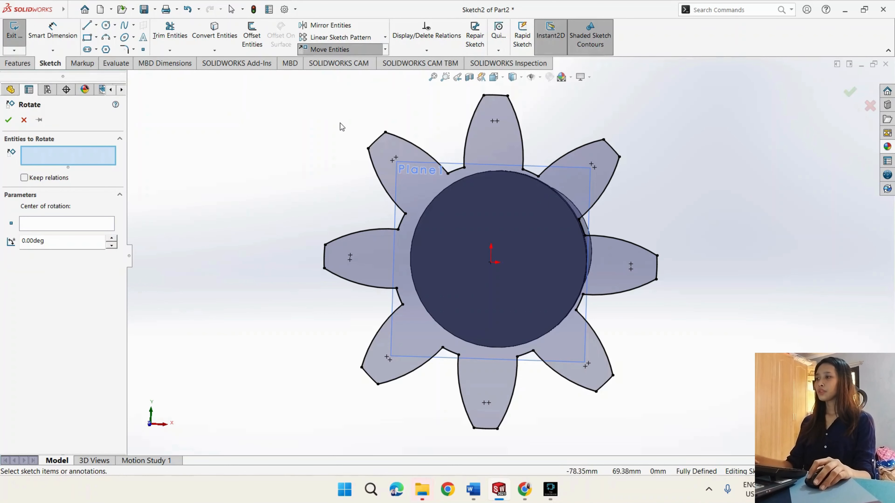
{"action": "left_click_drag", "start_coordinate": [303, 85], "coordinate": [685, 442]}
{"action": "left_click_drag", "start_coordinate": [112, 222], "coordinate": [106, 298]}
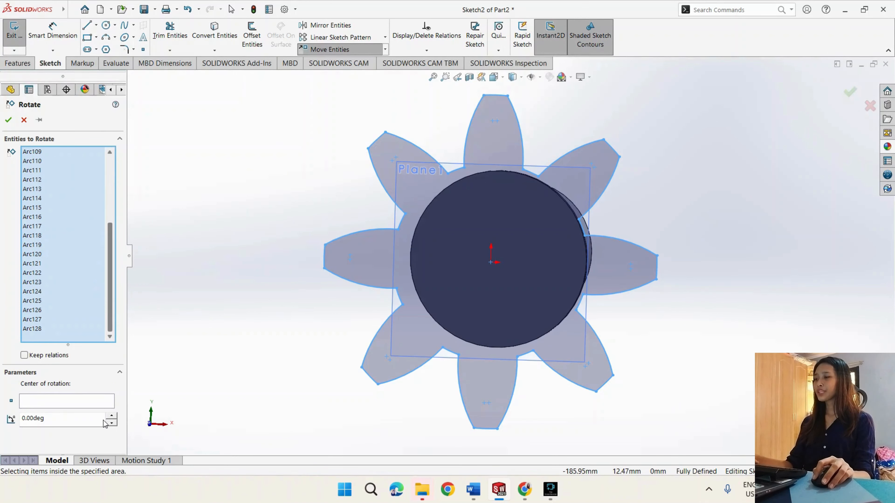
{"action": "left_click", "coordinate": [96, 405]}
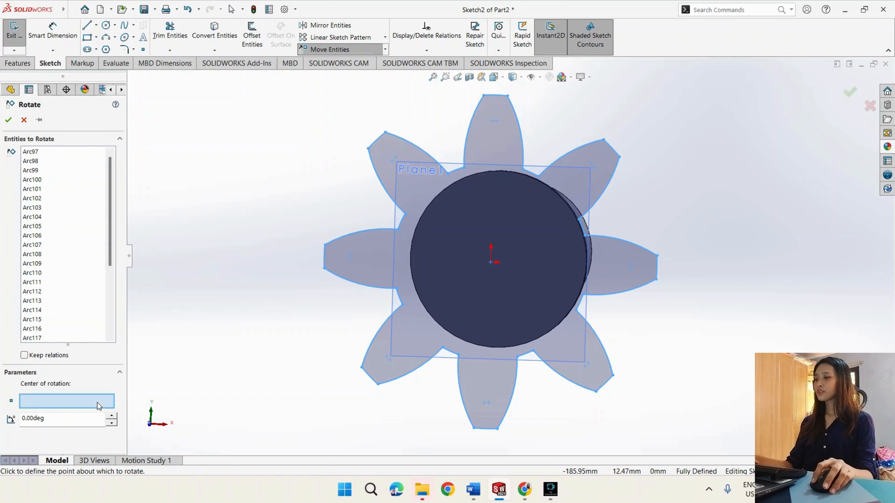
{"action": "left_click", "coordinate": [491, 262]}
{"action": "type", "text": "15"}
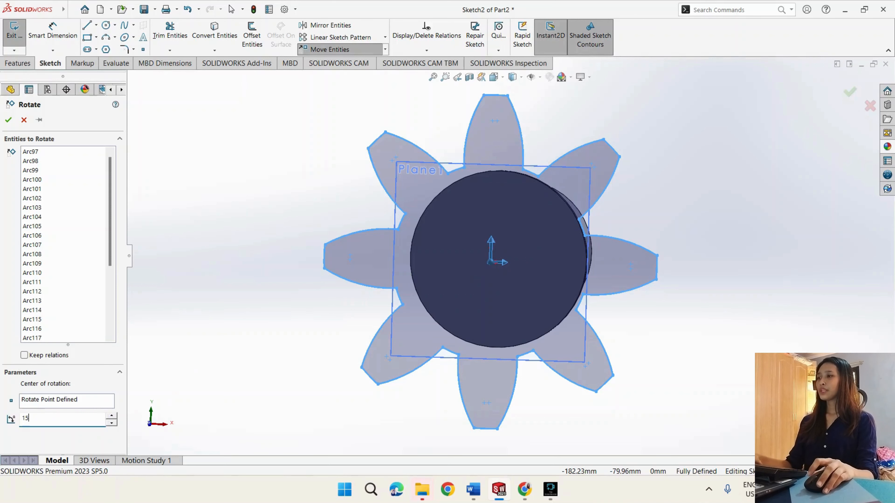
{"action": "key", "text": "Return"}
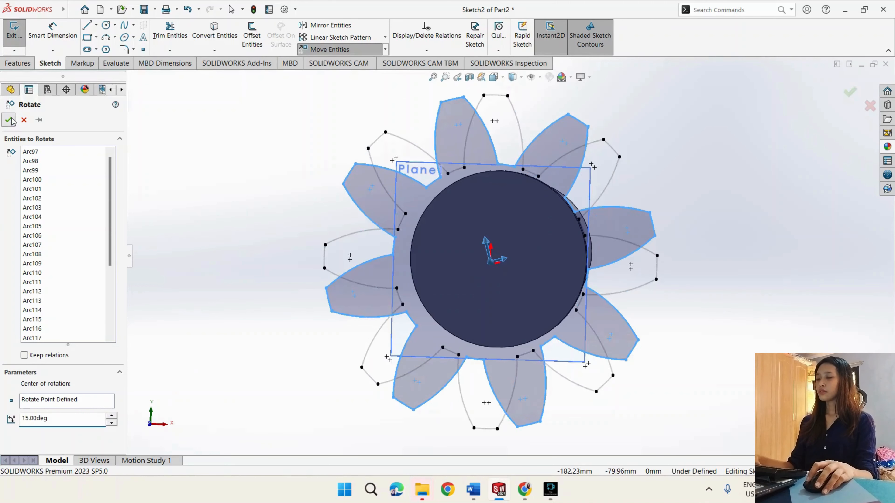
{"action": "left_click", "coordinate": [8, 119]}
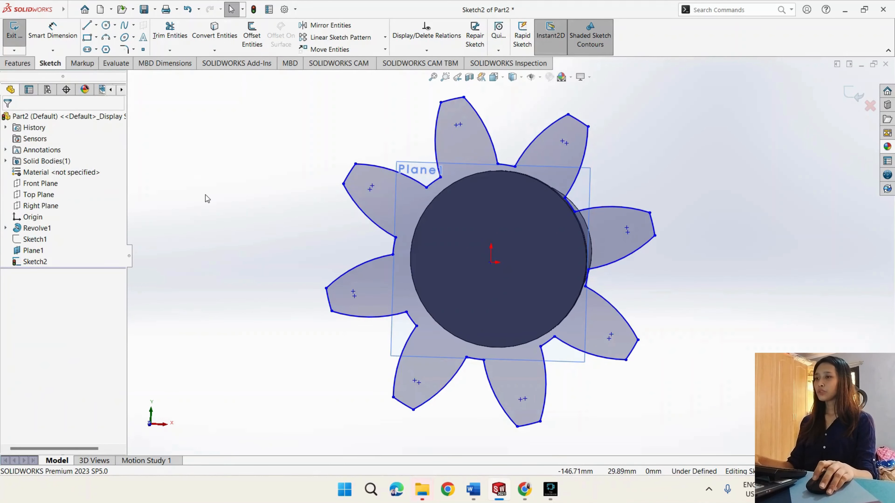
- Scale the rotated eight-blade profile on the offset plane by a factor of 0.75 about the origin, without keeping a copy
{"action": "mouse_move", "coordinate": [205, 196]}
{"action": "middle_mouse_down"}
{"action": "mouse_move", "coordinate": [278, 209]}
{"action": "mouse_move", "coordinate": [210, 219]}
{"action": "mouse_move", "coordinate": [208, 194]}
{"action": "mouse_move", "coordinate": [203, 230]}
{"action": "mouse_move", "coordinate": [211, 212]}
{"action": "middle_mouse_up"}
{"action": "scroll", "coordinate": [249, 245], "scroll_direction": "up", "scroll_amount": 2}
{"action": "scroll", "coordinate": [255, 248], "scroll_direction": "down", "scroll_amount": 1}
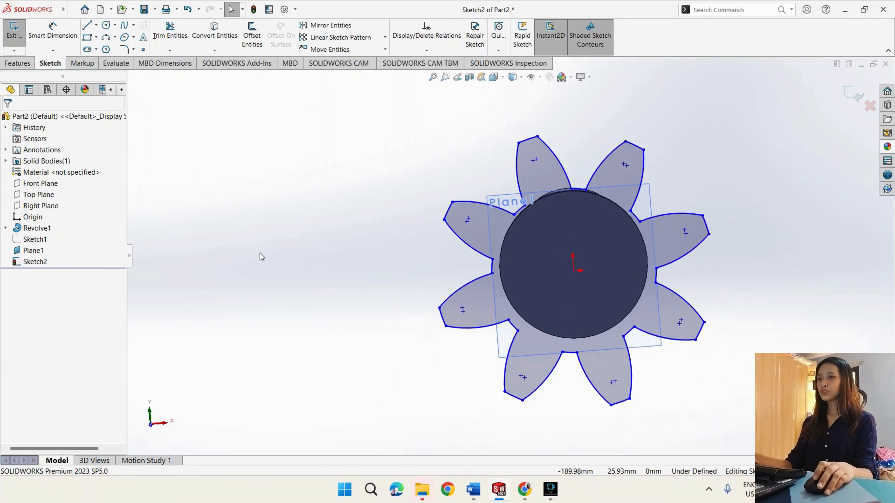
{"action": "scroll", "coordinate": [302, 262], "scroll_direction": "up", "scroll_amount": 1}
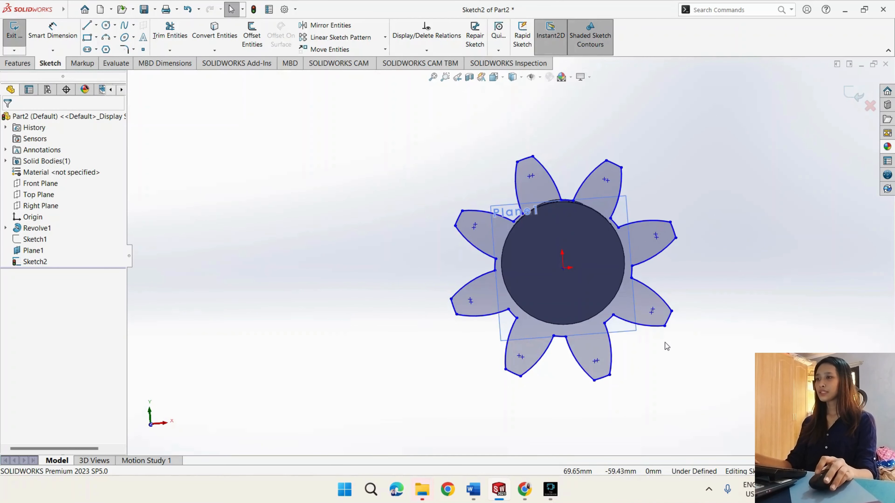
{"action": "scroll", "coordinate": [664, 342], "scroll_direction": "down", "scroll_amount": 1}
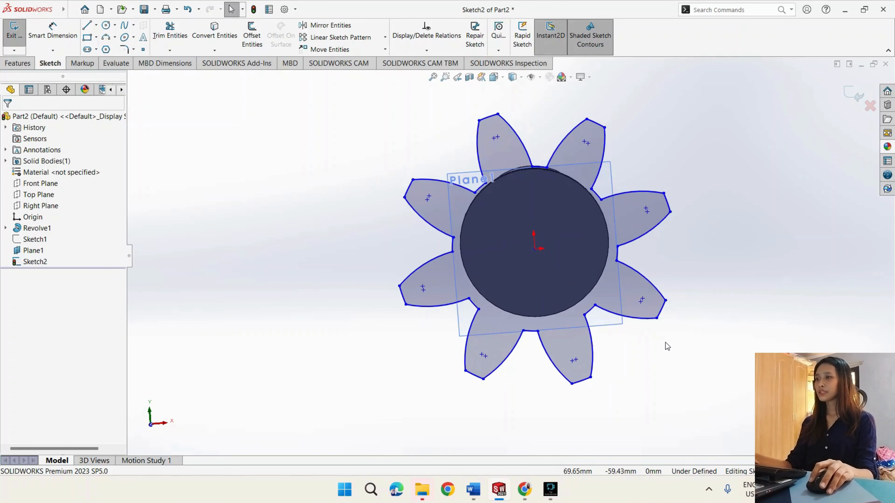
{"action": "left_click", "coordinate": [384, 37]}
{"action": "left_click", "coordinate": [385, 50]}
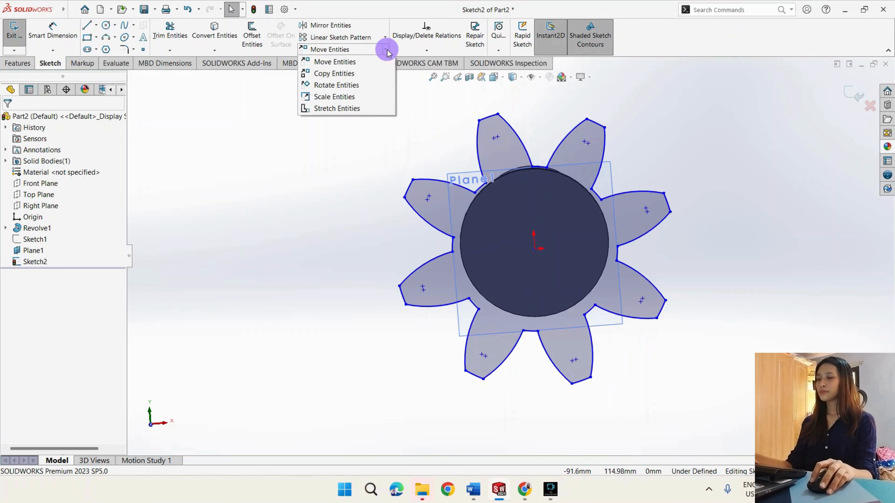
{"action": "left_click", "coordinate": [369, 96]}
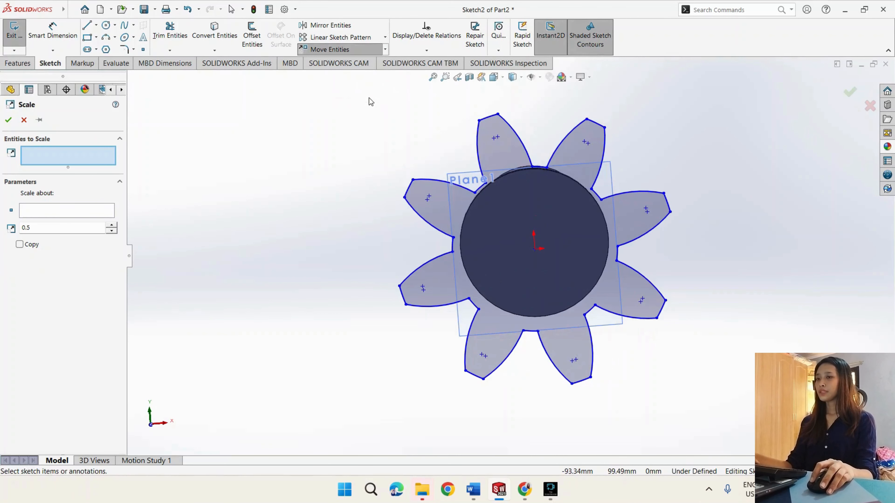
{"action": "mouse_move", "coordinate": [321, 102]}
{"action": "left_mouse_down"}
{"action": "mouse_move", "coordinate": [713, 366]}
{"action": "mouse_move", "coordinate": [711, 392]}
{"action": "left_mouse_up"}
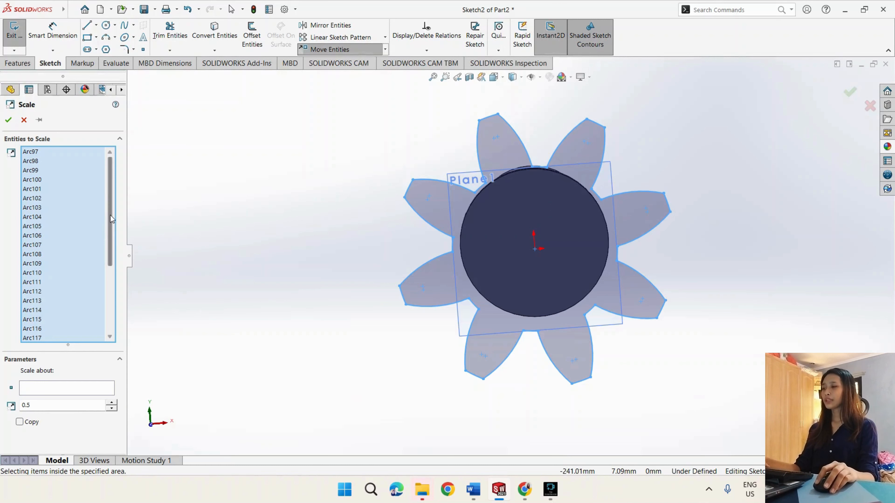
{"action": "left_click_drag", "start_coordinate": [111, 216], "coordinate": [110, 285]}
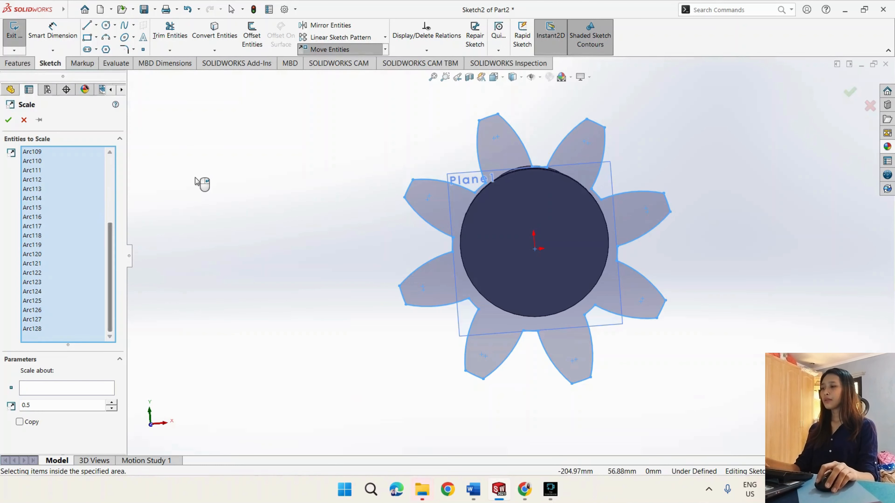
{"action": "left_click", "coordinate": [91, 385]}
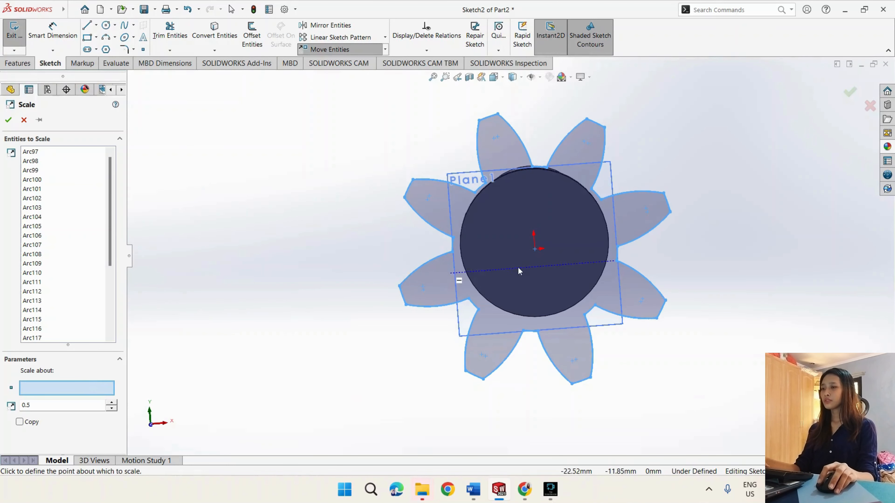
{"action": "left_click", "coordinate": [534, 248]}
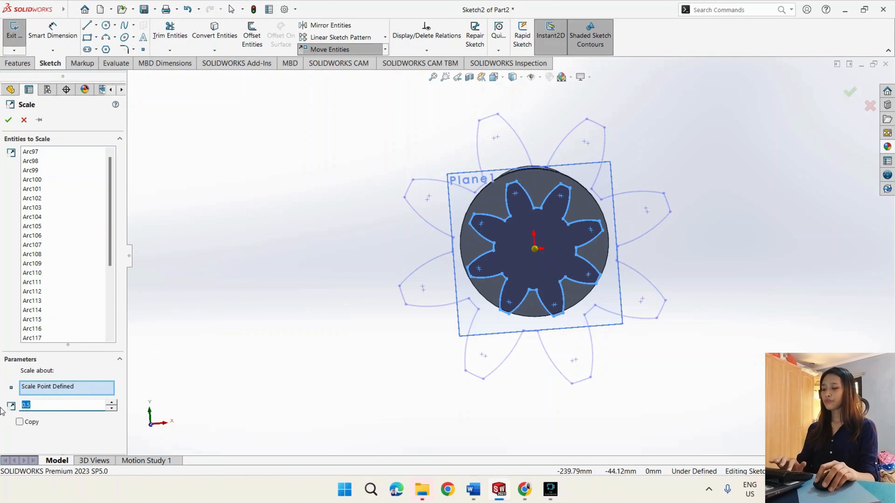
{"action": "type", "text": "0.7"}
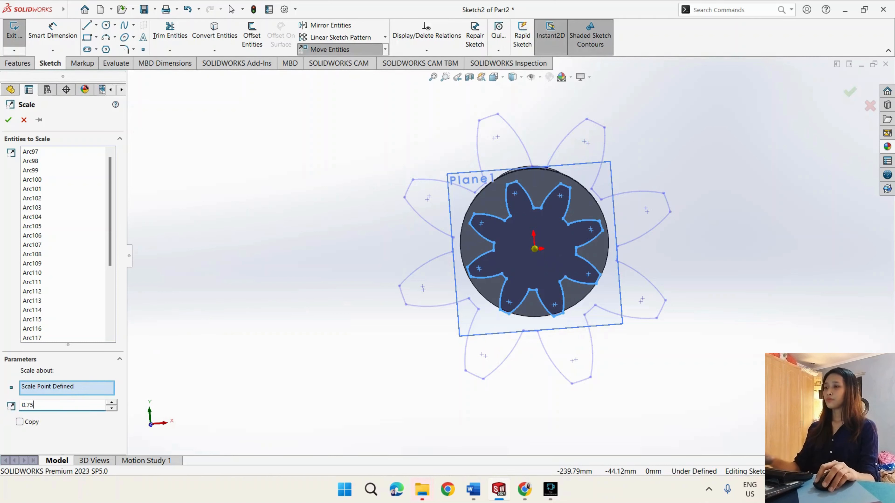
{"action": "type", "text": "5"}
{"action": "mouse_move", "coordinate": [247, 214]}
{"action": "middle_mouse_down"}
{"action": "mouse_move", "coordinate": [287, 214]}
{"action": "mouse_move", "coordinate": [238, 214]}
{"action": "mouse_move", "coordinate": [179, 198]}
{"action": "mouse_move", "coordinate": [208, 181]}
{"action": "middle_mouse_up"}
{"action": "left_click", "coordinate": [8, 119]}
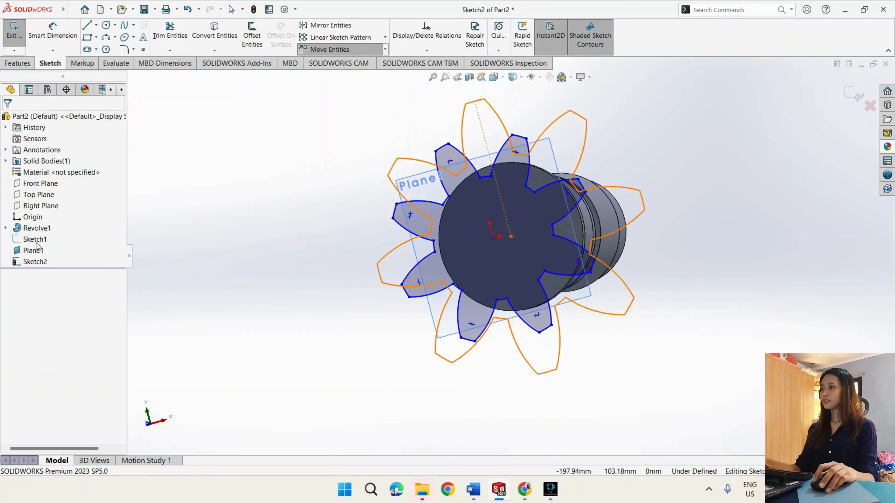
- Hide the 45 mm offset reference plane
{"action": "right_click", "coordinate": [38, 250]}
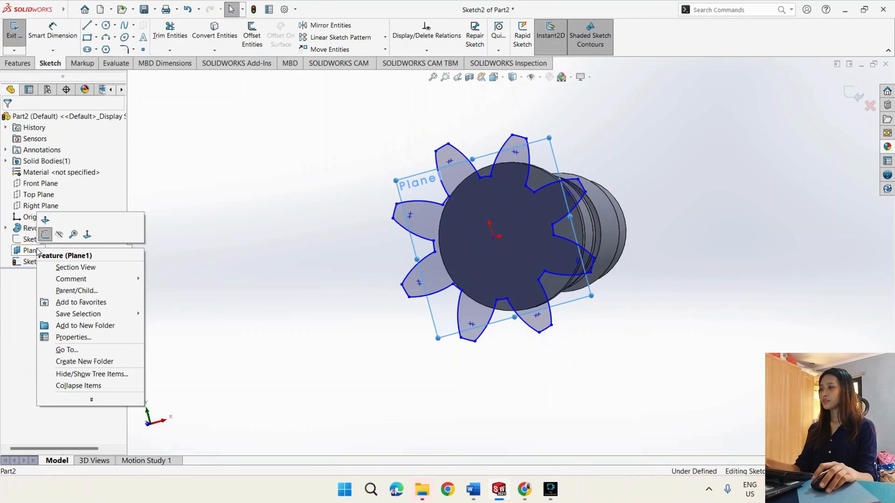
{"action": "left_click", "coordinate": [65, 231]}
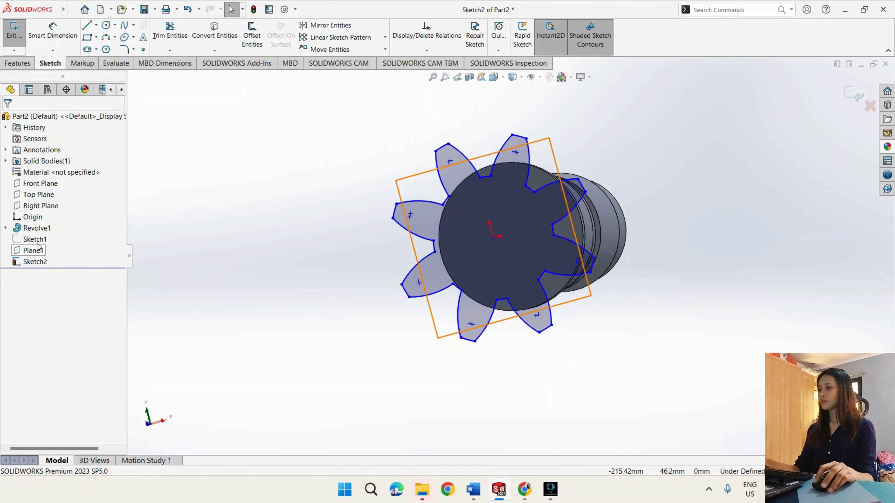
{"action": "left_click", "coordinate": [46, 228]}
{"action": "mouse_move", "coordinate": [281, 282]}
{"action": "middle_mouse_down"}
{"action": "mouse_move", "coordinate": [117, 291]}
{"action": "mouse_move", "coordinate": [201, 292]}
{"action": "middle_mouse_up"}
{"action": "left_click", "coordinate": [202, 292]}
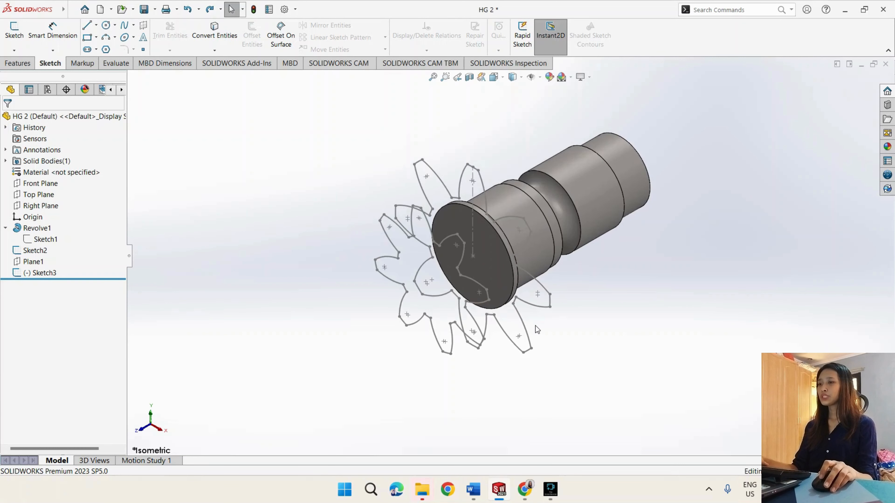
- Create a second reference plane offset 95 mm outward from the flanged end face
{"action": "scroll", "coordinate": [535, 326], "scroll_direction": "down", "scroll_amount": 1}
{"action": "left_click", "coordinate": [498, 260]}
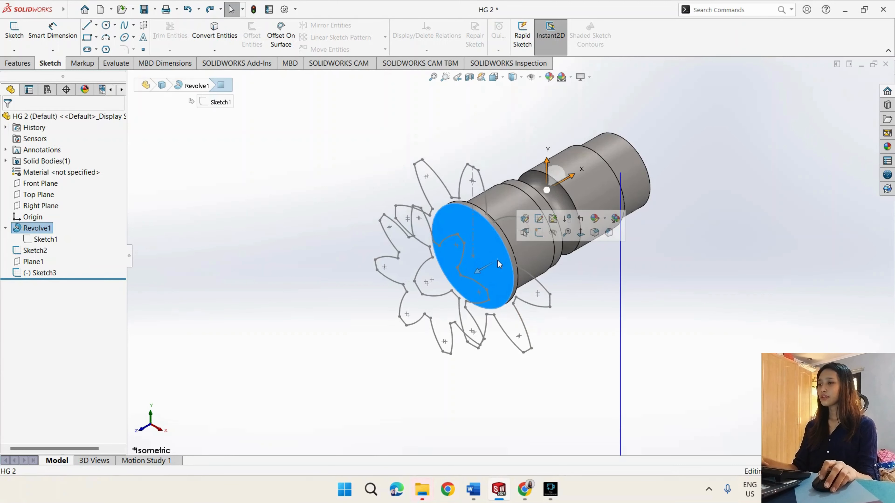
{"action": "left_click", "coordinate": [17, 63]}
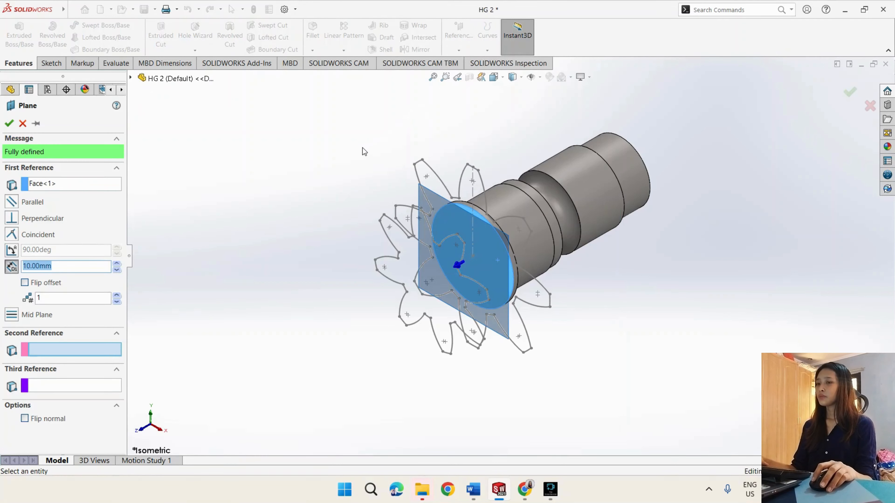
{"action": "left_click", "coordinate": [94, 264]}
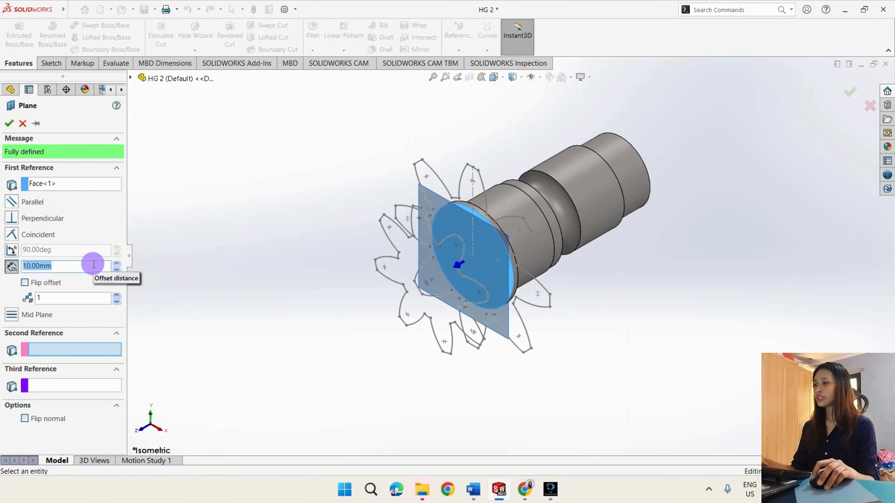
{"action": "type", "text": "95"}
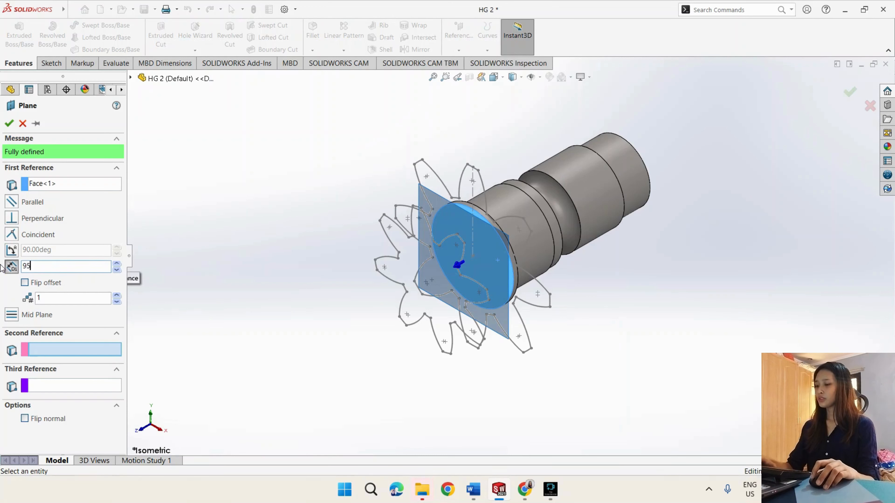
{"action": "key", "text": "Return"}
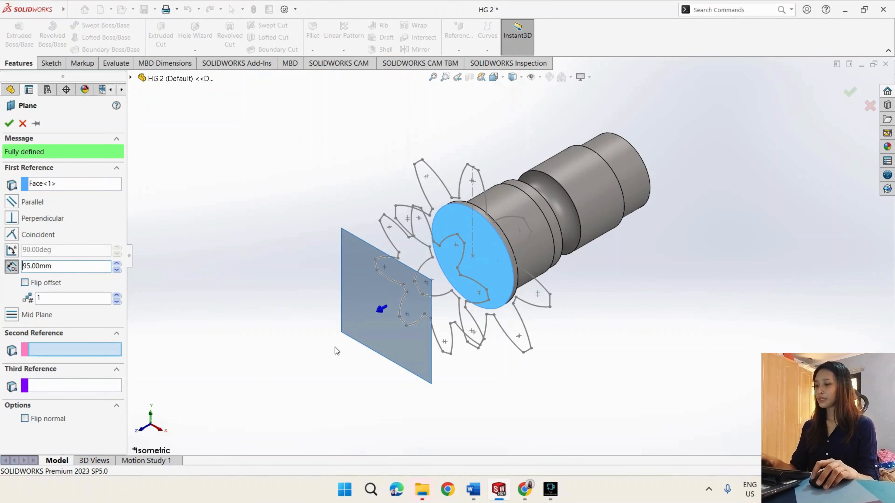
- Convert the original full-size eight-blade sketch onto the 95 mm offset plane with Convert Entities
{"action": "middle_click_drag", "start_coordinate": [336, 351], "coordinate": [301, 289]}
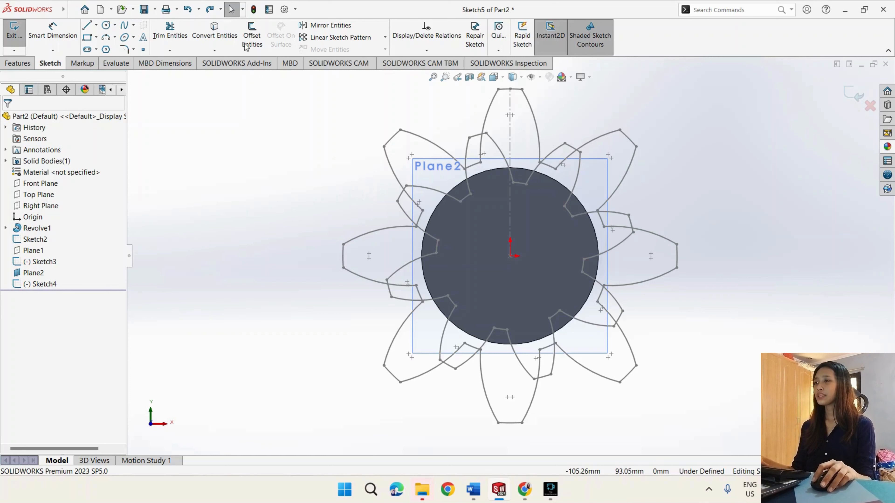
{"action": "left_click", "coordinate": [214, 33]}
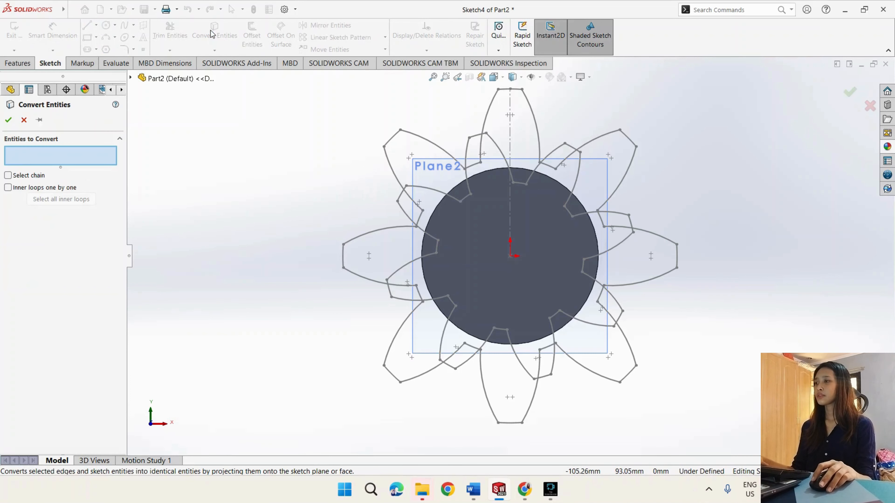
{"action": "left_click", "coordinate": [105, 155]}
{"action": "left_click", "coordinate": [130, 78]}
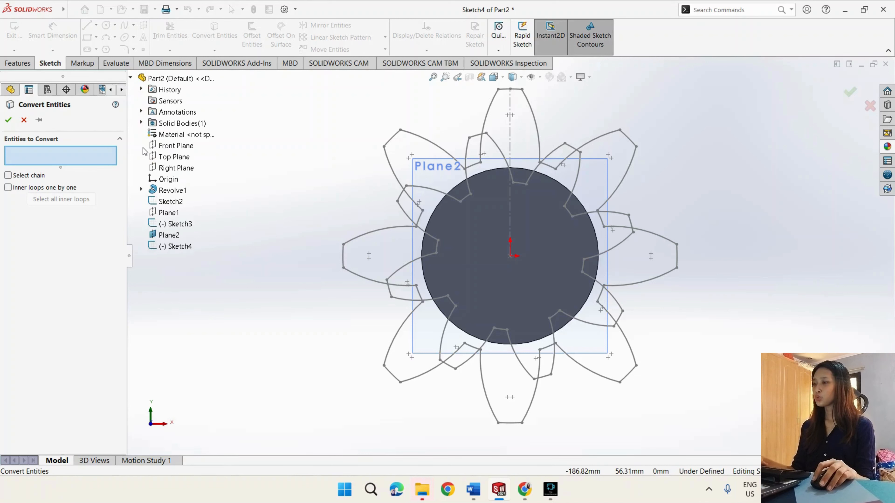
{"action": "left_click", "coordinate": [170, 202]}
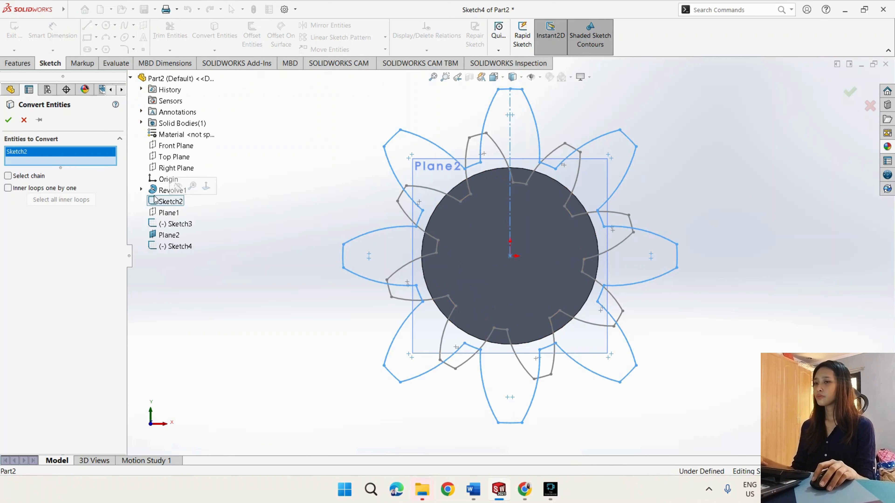
{"action": "left_click", "coordinate": [13, 121]}
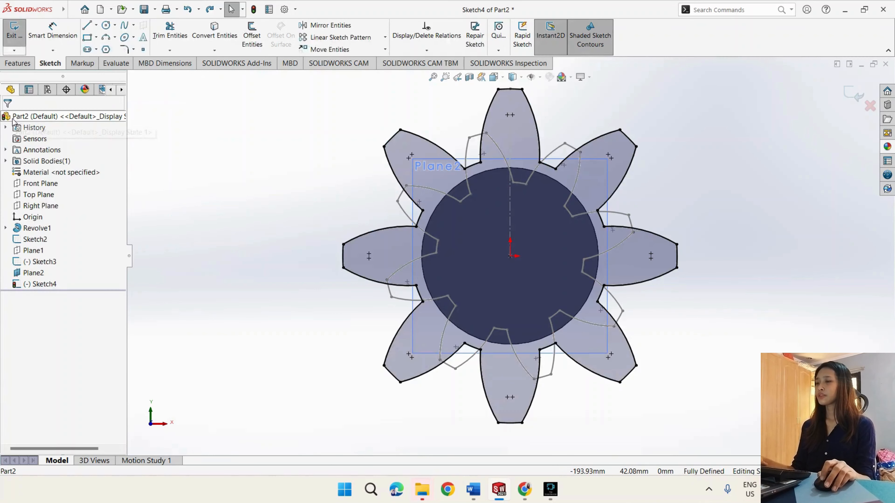
- Rotate the whole eight-blade profile on the 95 mm offset plane by -30° about the origin, without keeping relations
{"action": "mouse_move", "coordinate": [303, 216]}
{"action": "middle_mouse_down"}
{"action": "mouse_move", "coordinate": [222, 224]}
{"action": "mouse_move", "coordinate": [351, 231]}
{"action": "mouse_move", "coordinate": [221, 233]}
{"action": "middle_mouse_up"}
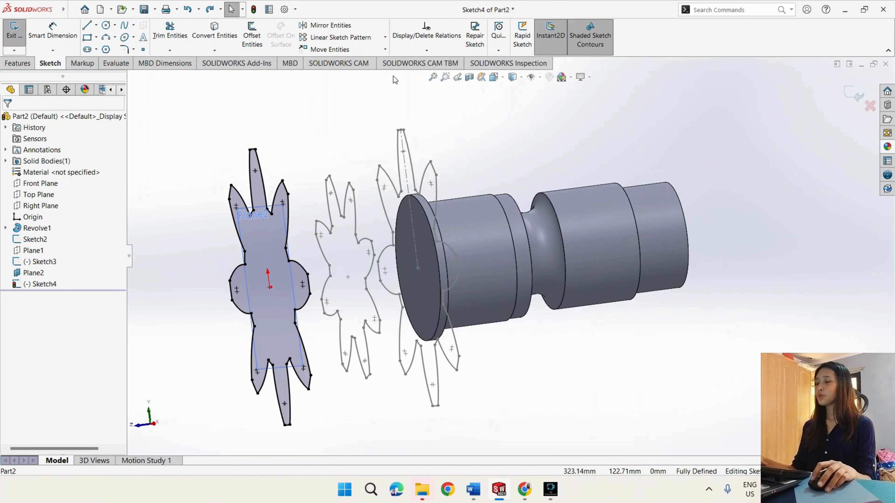
{"action": "left_click", "coordinate": [385, 49]}
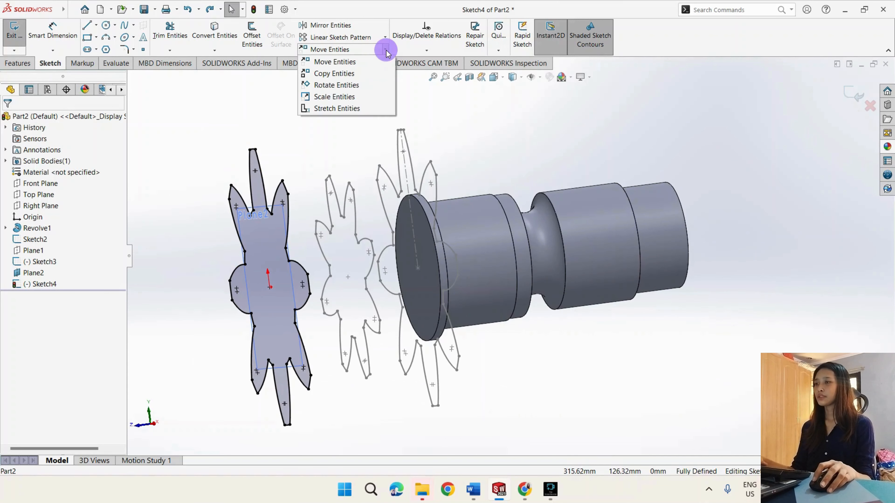
{"action": "left_click", "coordinate": [371, 85]}
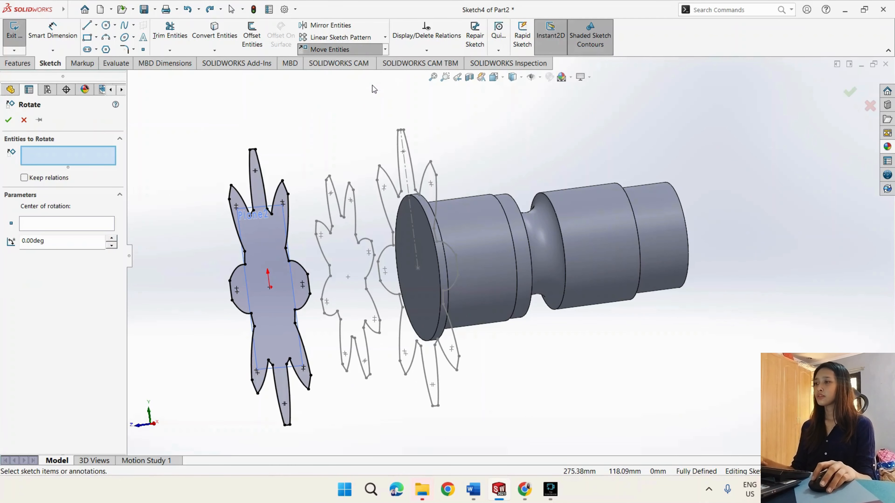
{"action": "left_click", "coordinate": [95, 154]}
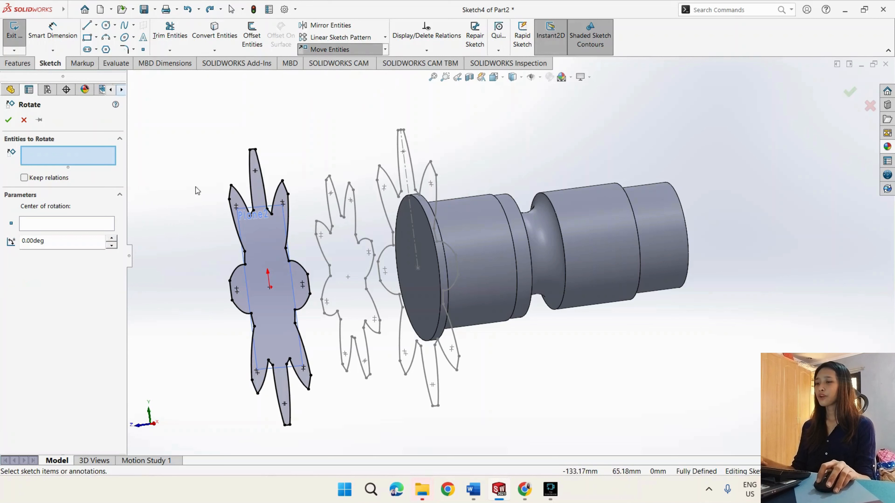
{"action": "mouse_move", "coordinate": [170, 134]}
{"action": "left_mouse_down"}
{"action": "mouse_move", "coordinate": [377, 370]}
{"action": "mouse_move", "coordinate": [380, 434]}
{"action": "left_mouse_up"}
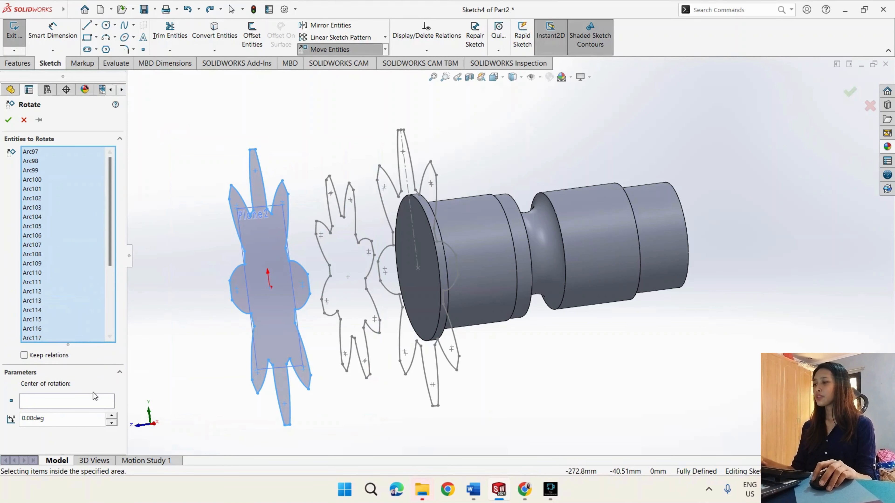
{"action": "left_click", "coordinate": [90, 401]}
{"action": "key", "text": "ctrl+8"}
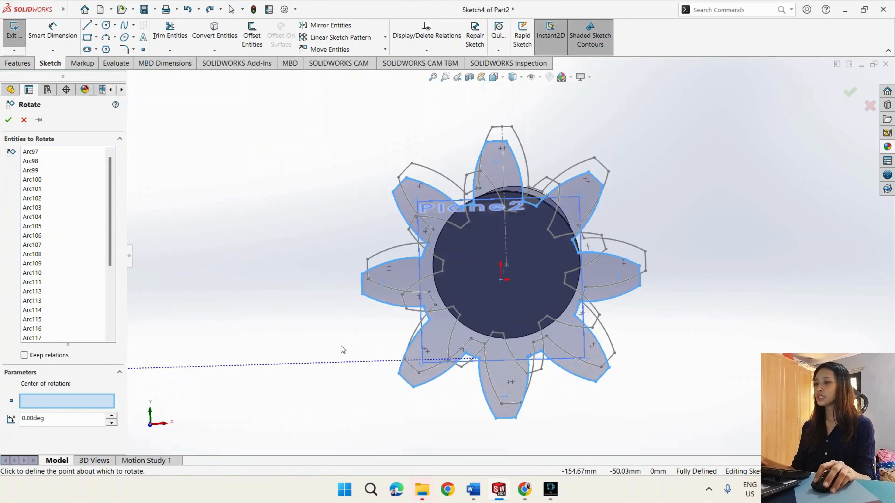
{"action": "left_click", "coordinate": [502, 282]}
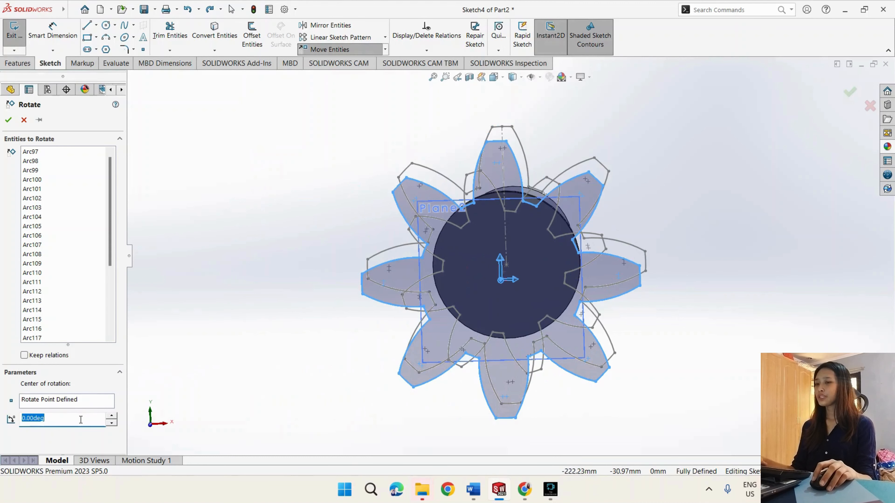
{"action": "left_click_drag", "start_coordinate": [80, 420], "coordinate": [10, 420]}
{"action": "type", "text": "30"}
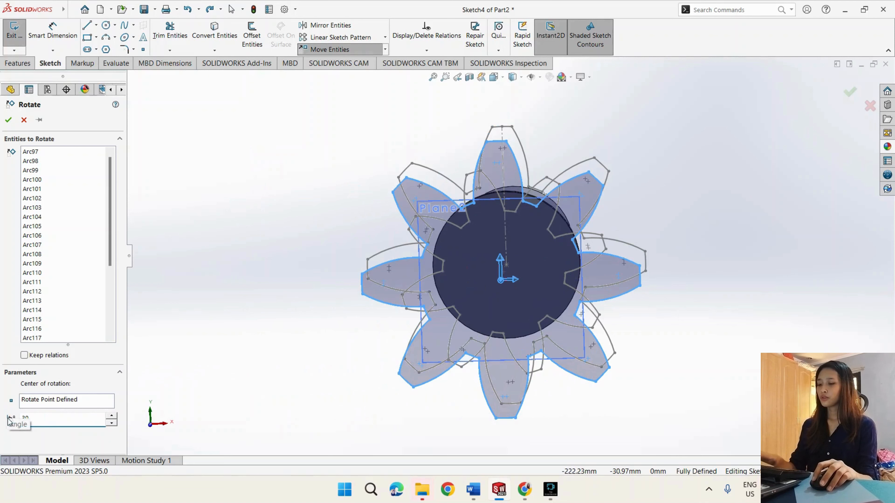
{"action": "key", "text": "Return"}
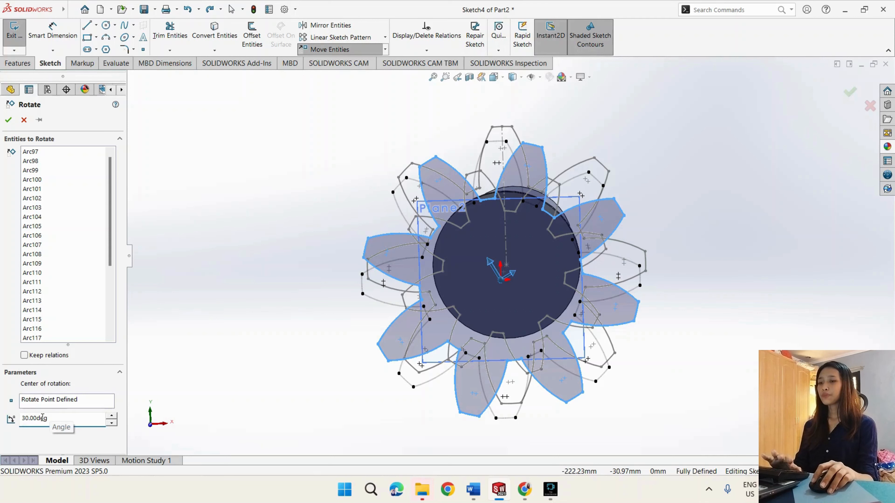
{"action": "type", "text": "-"}
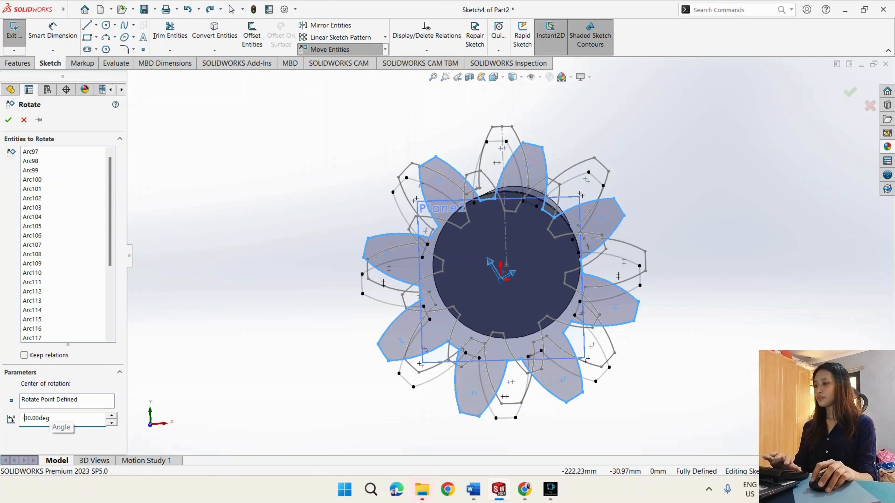
{"action": "key", "text": "Return"}
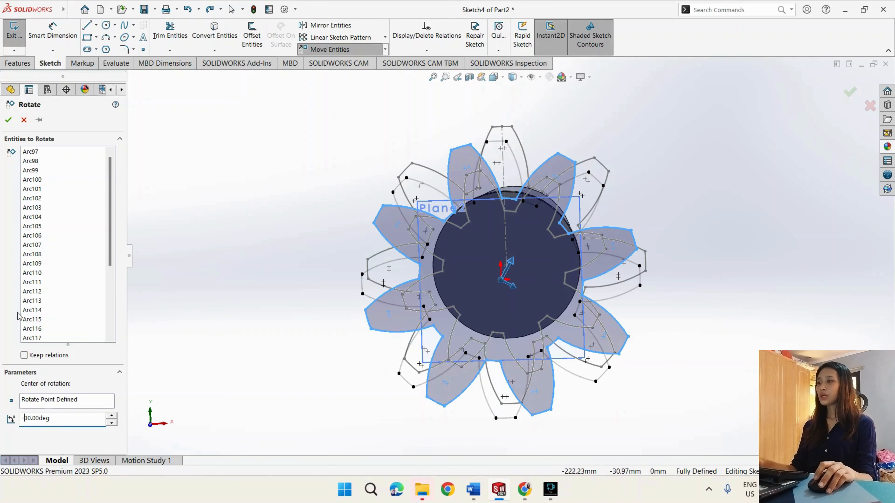
{"action": "left_click", "coordinate": [9, 119]}
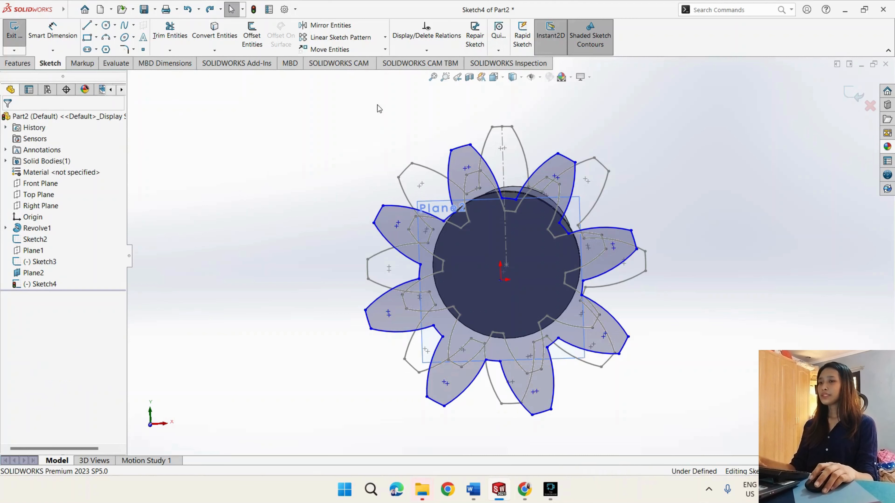
- Scale the rotated profile on the 95 mm plane by a factor of 0.5 about the origin without copying, and exit the sketch
{"action": "left_click", "coordinate": [385, 49]}
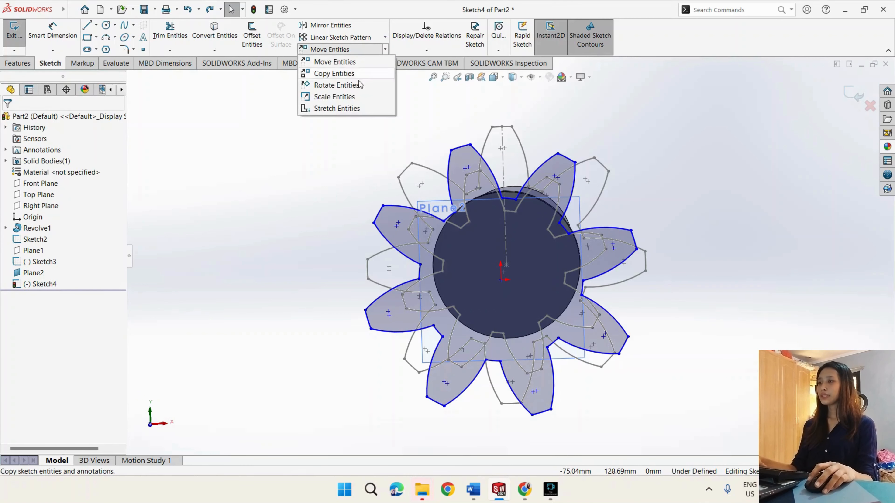
{"action": "left_click", "coordinate": [355, 97]}
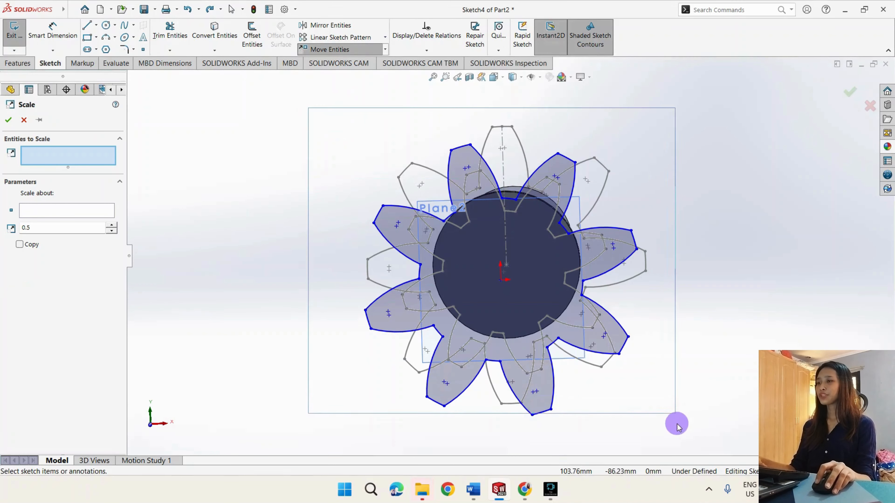
{"action": "left_click_drag", "start_coordinate": [678, 432], "coordinate": [679, 432]}
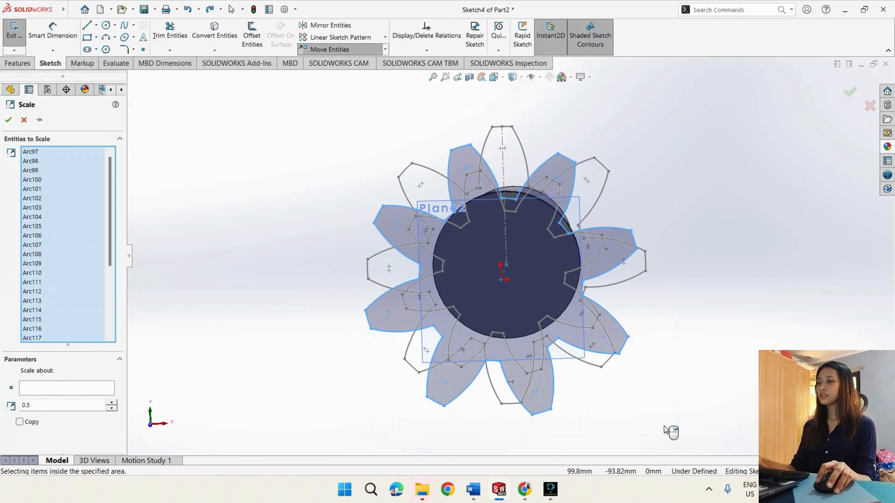
{"action": "left_click", "coordinate": [500, 279]}
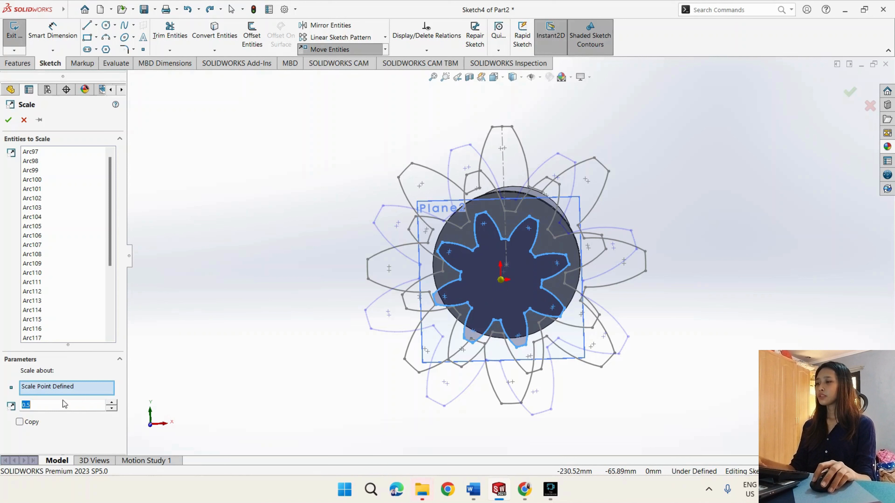
{"action": "left_click", "coordinate": [40, 406]}
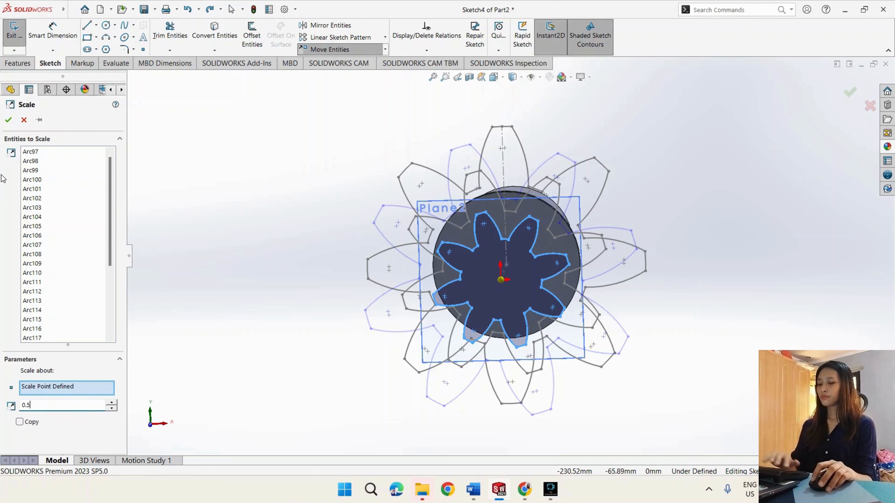
{"action": "left_click", "coordinate": [9, 120]}
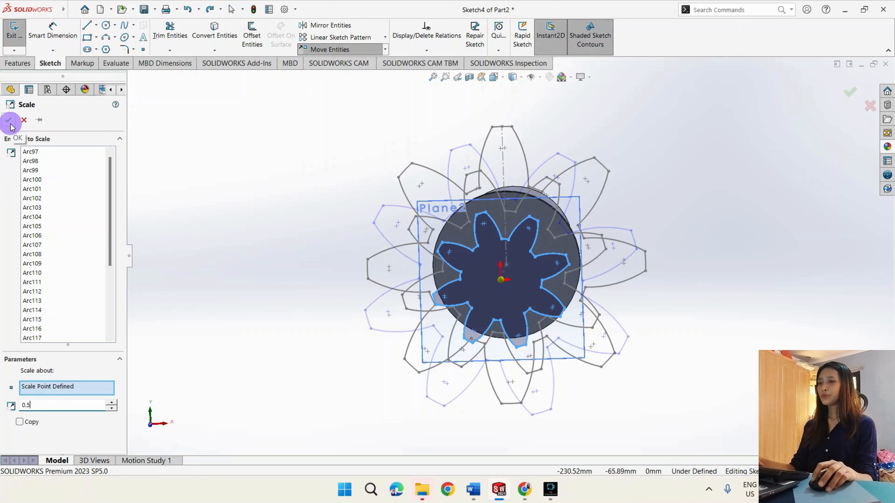
{"action": "left_click", "coordinate": [13, 30]}
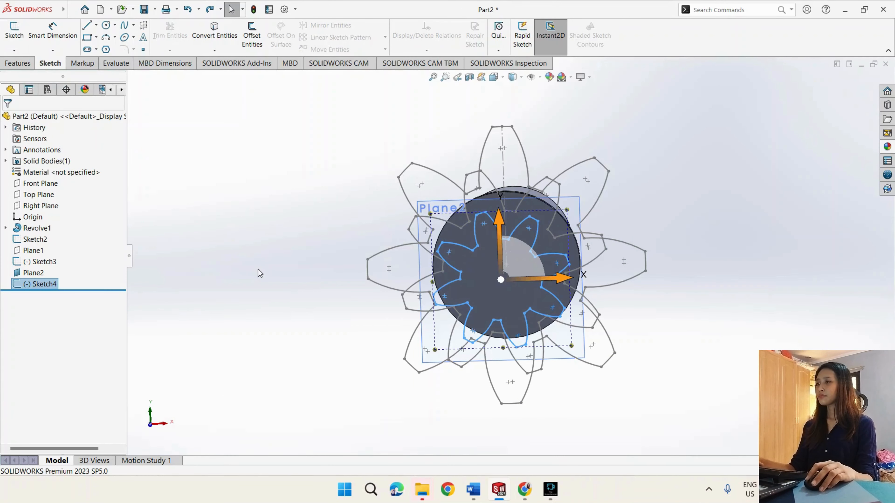
{"action": "left_click", "coordinate": [260, 273]}
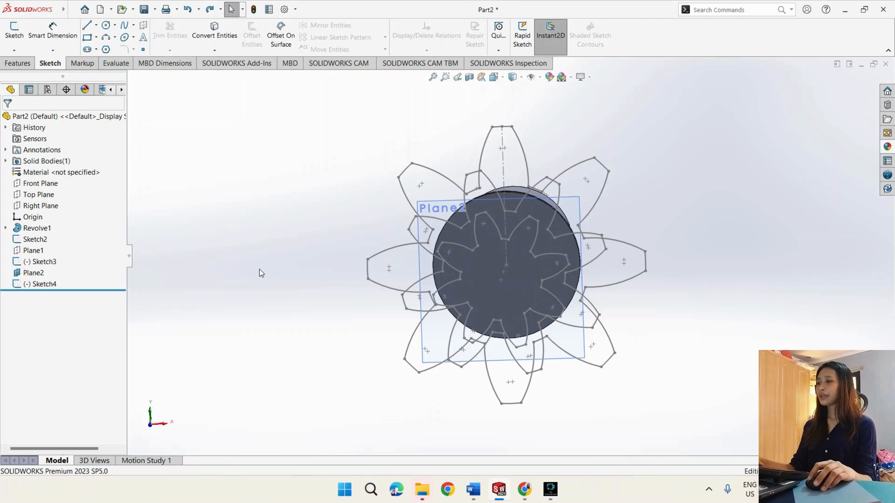
- Hide the 95 mm offset reference plane
{"action": "middle_click_drag", "start_coordinate": [260, 273], "coordinate": [281, 263]}
{"action": "left_click", "coordinate": [43, 273]}
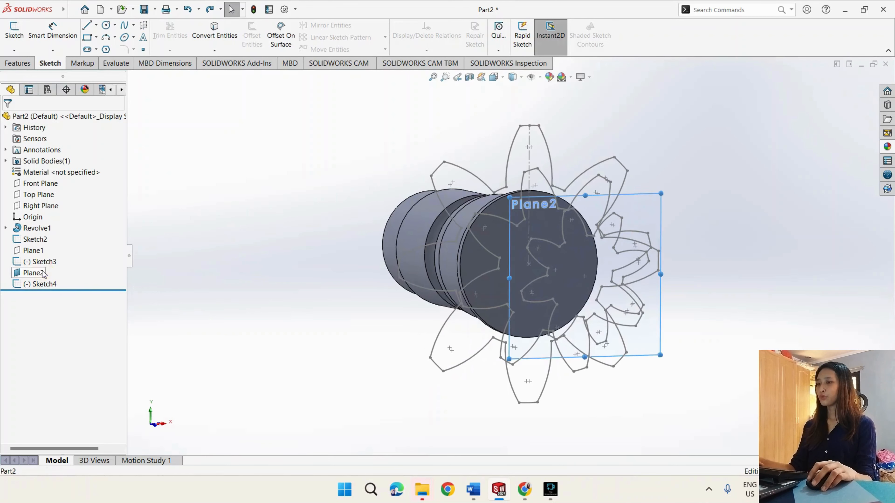
{"action": "right_click", "coordinate": [42, 273]}
{"action": "left_click", "coordinate": [60, 254]}
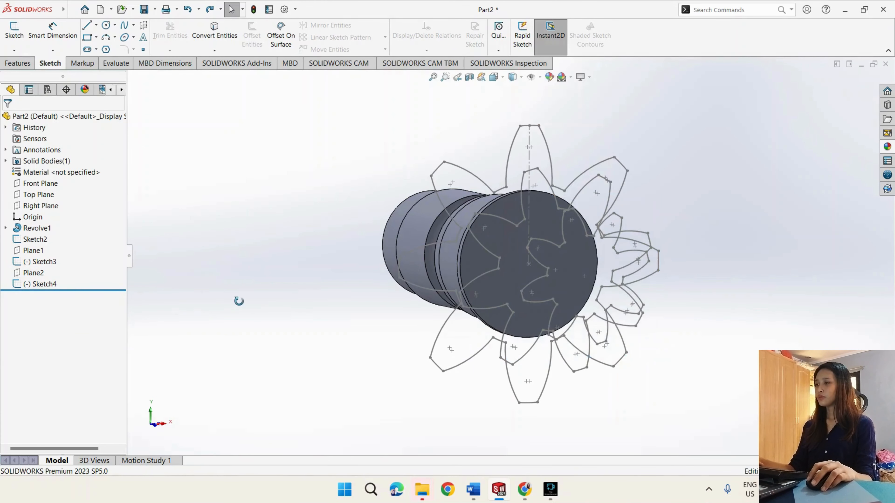
- Loft a merged solid through the three eight-blade sketches from the flanged face outward, removing the preselected end face from the profiles
{"action": "mouse_move", "coordinate": [238, 301]}
{"action": "middle_mouse_down"}
{"action": "mouse_move", "coordinate": [293, 296]}
{"action": "mouse_move", "coordinate": [122, 303]}
{"action": "middle_mouse_up"}
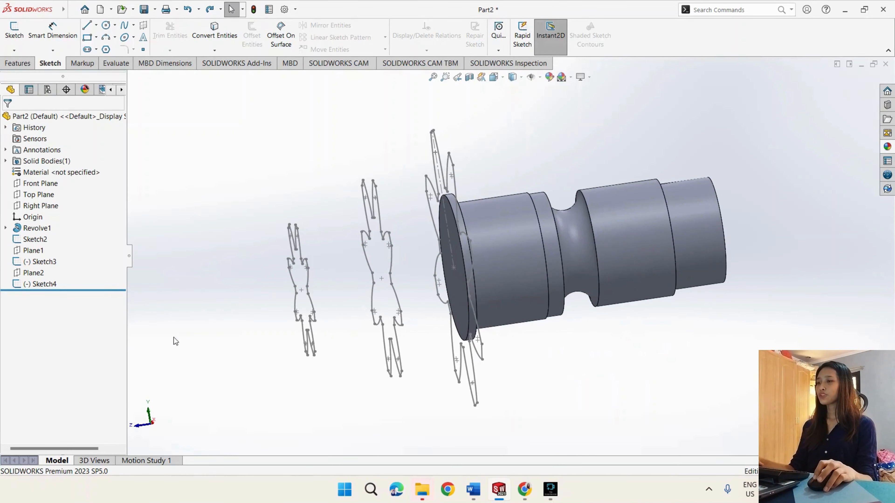
{"action": "mouse_move", "coordinate": [187, 339]}
{"action": "middle_mouse_down"}
{"action": "mouse_move", "coordinate": [284, 205]}
{"action": "mouse_move", "coordinate": [230, 206]}
{"action": "middle_mouse_up"}
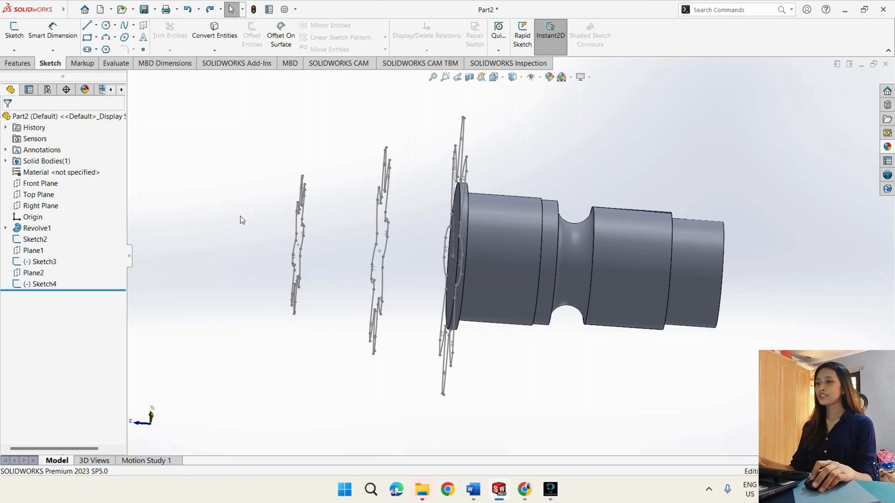
{"action": "middle_click_drag", "start_coordinate": [266, 234], "coordinate": [314, 239]}
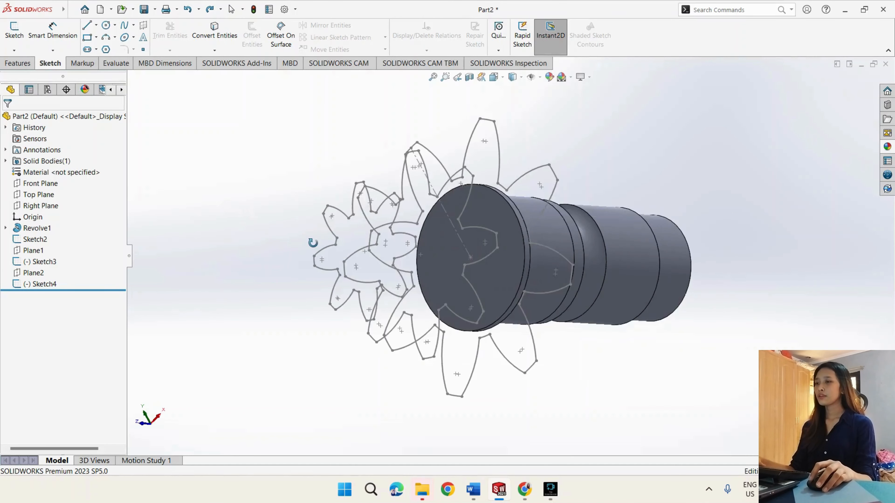
{"action": "left_click", "coordinate": [506, 277]}
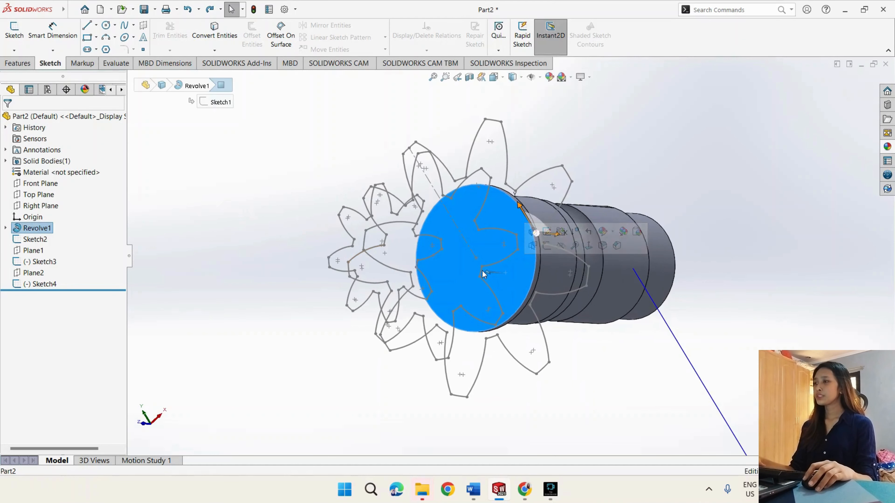
{"action": "left_click", "coordinate": [21, 65]}
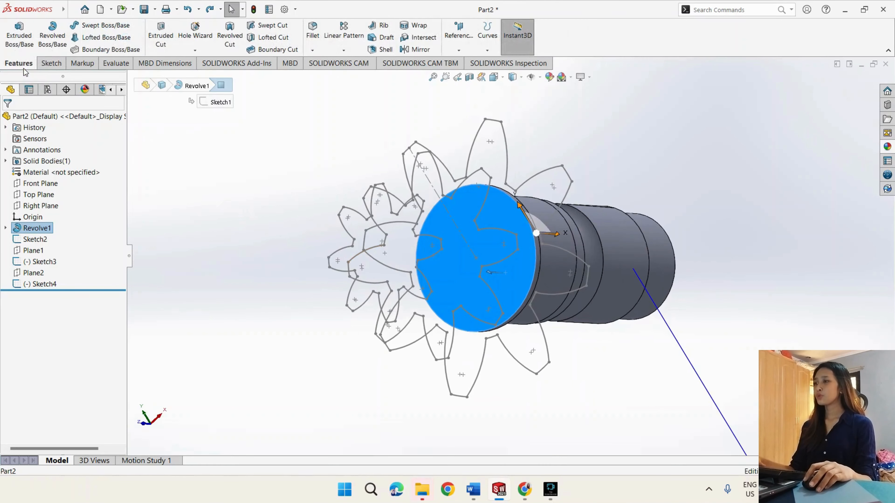
{"action": "left_click", "coordinate": [112, 38]}
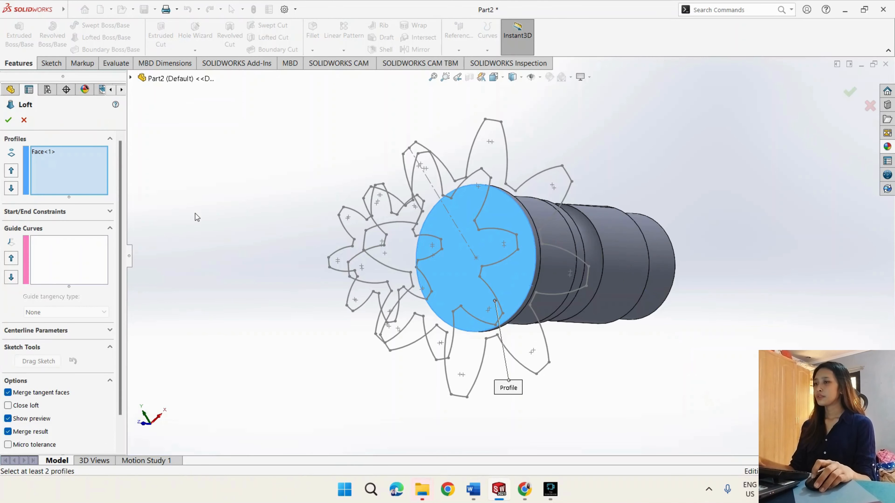
{"action": "middle_click_drag", "start_coordinate": [257, 230], "coordinate": [285, 235]}
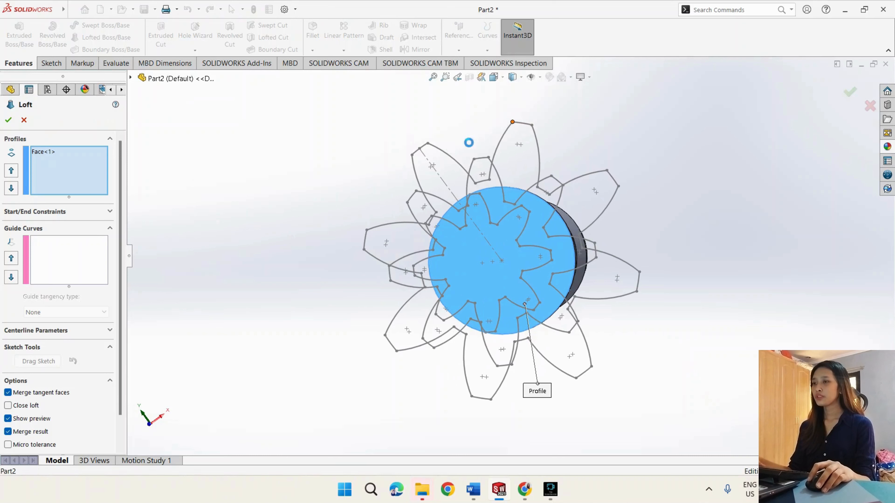
{"action": "left_click", "coordinate": [475, 160]}
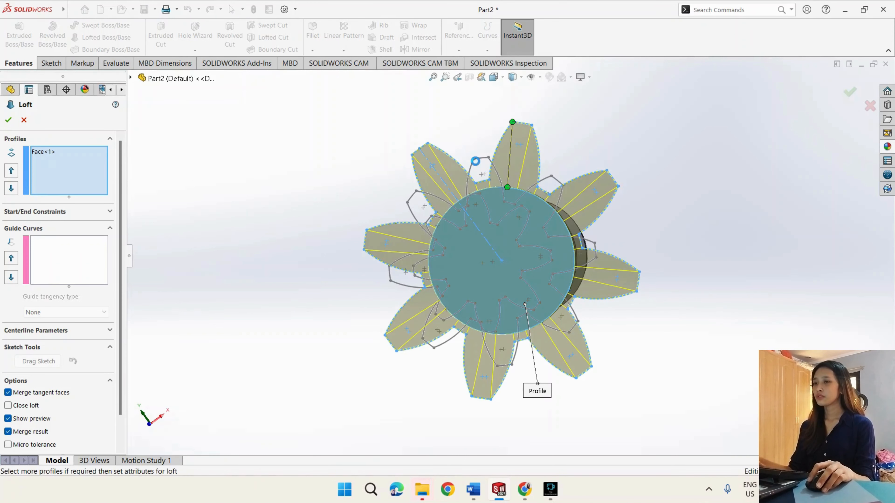
{"action": "left_click", "coordinate": [474, 159]}
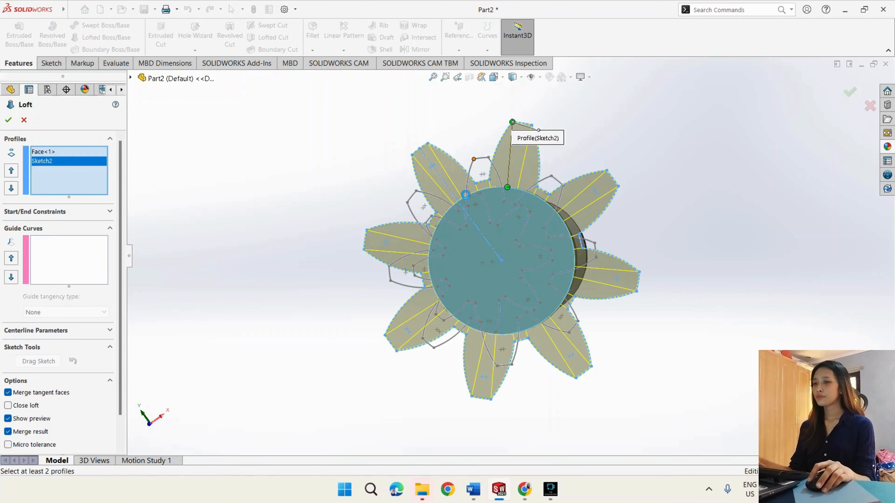
{"action": "left_click", "coordinate": [466, 197]}
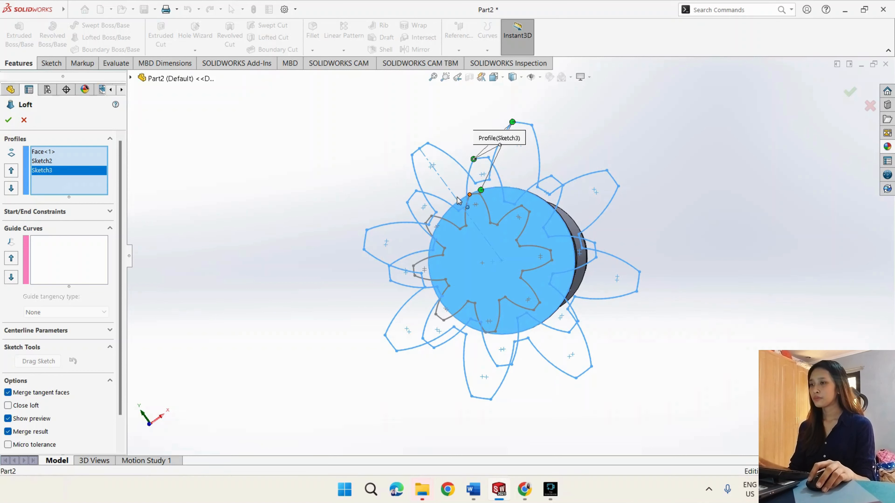
{"action": "left_click", "coordinate": [54, 151]}
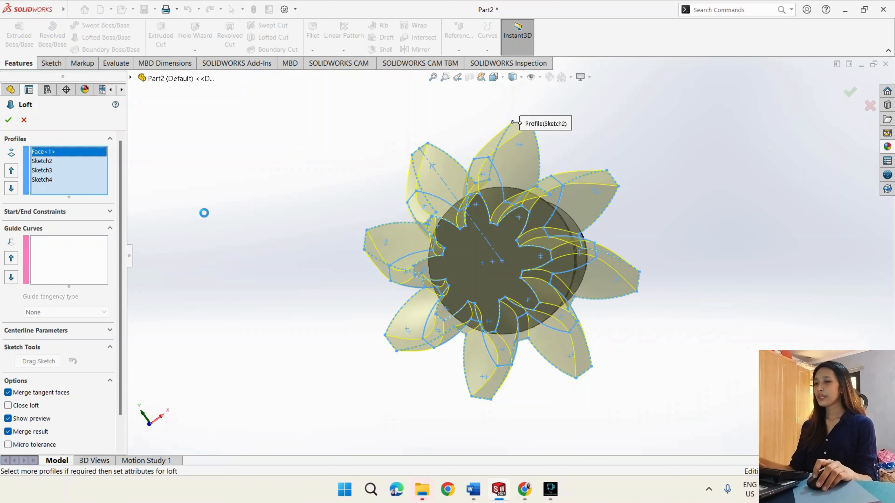
{"action": "key", "text": "Delete"}
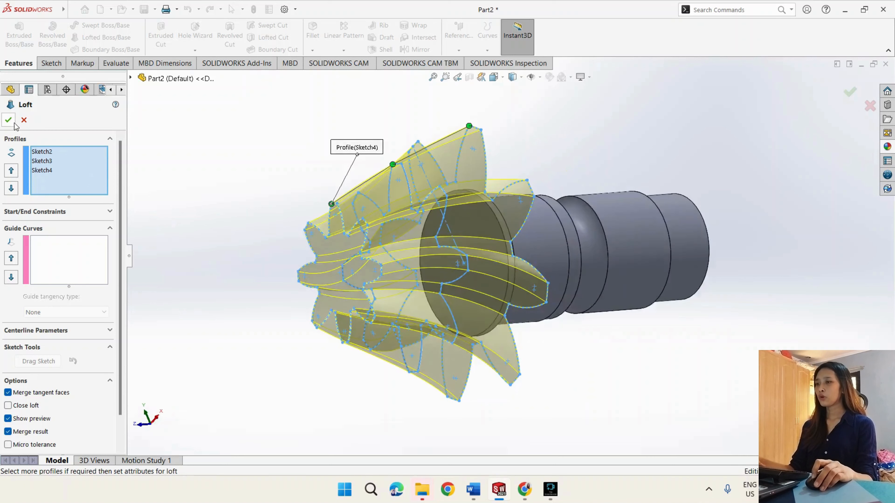
{"action": "left_click", "coordinate": [9, 120]}
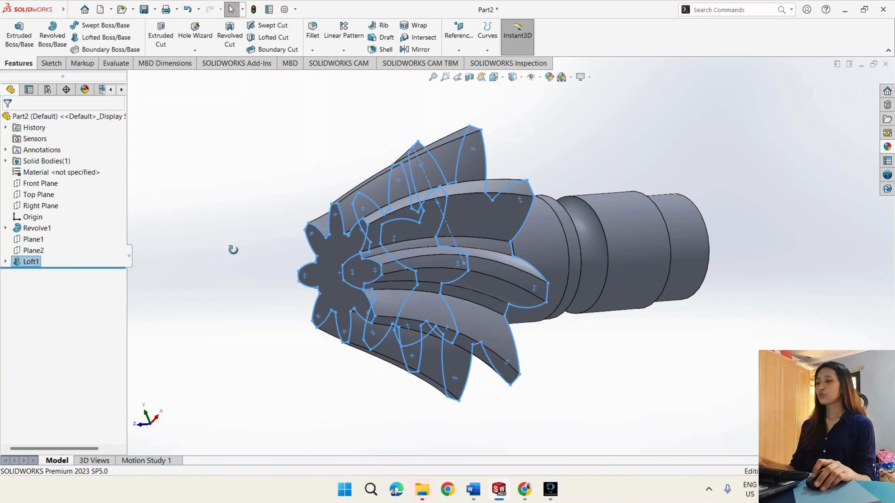
- Apply the polished steel metal appearance to the whole part
{"action": "middle_click_drag", "start_coordinate": [233, 249], "coordinate": [190, 247]}
{"action": "left_click", "coordinate": [194, 253]}
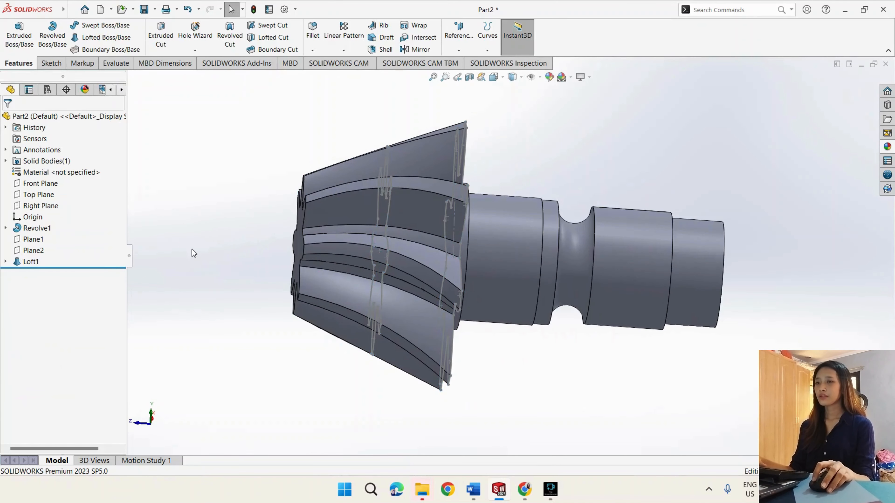
{"action": "left_click", "coordinate": [887, 146]}
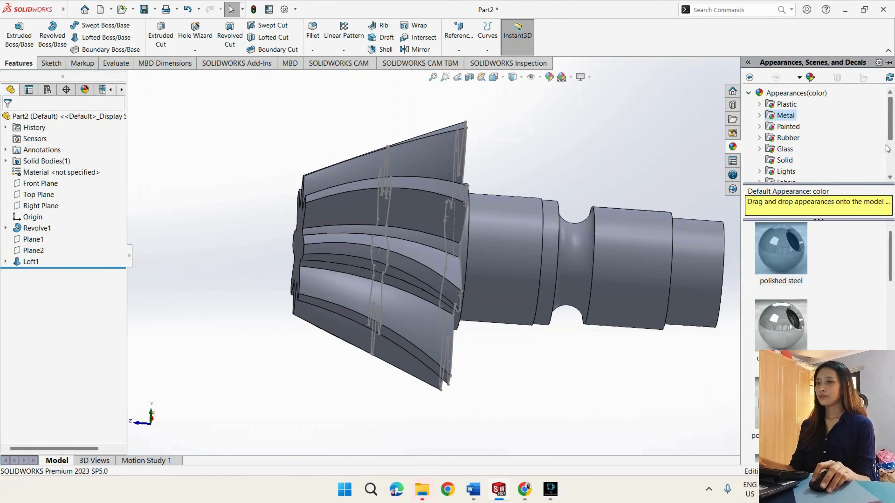
{"action": "left_click", "coordinate": [789, 119]}
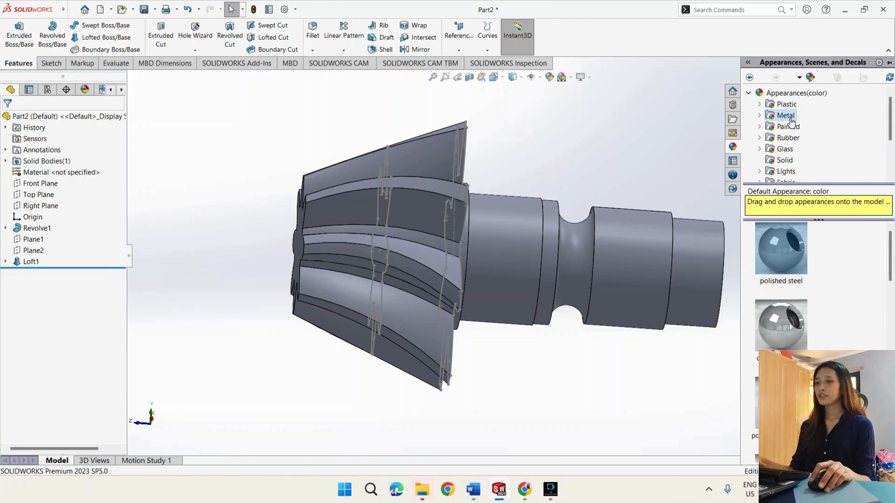
{"action": "left_click", "coordinate": [777, 240]}
{"action": "left_click", "coordinate": [777, 239]}
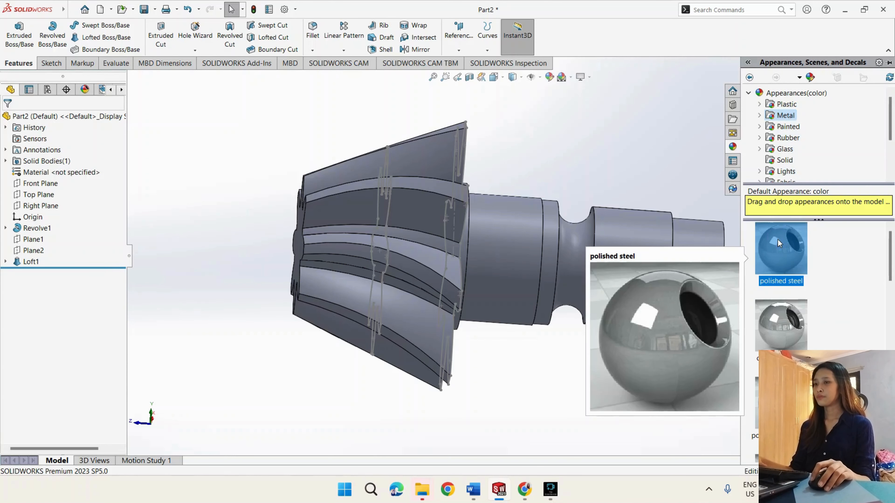
{"action": "left_click", "coordinate": [777, 239]}
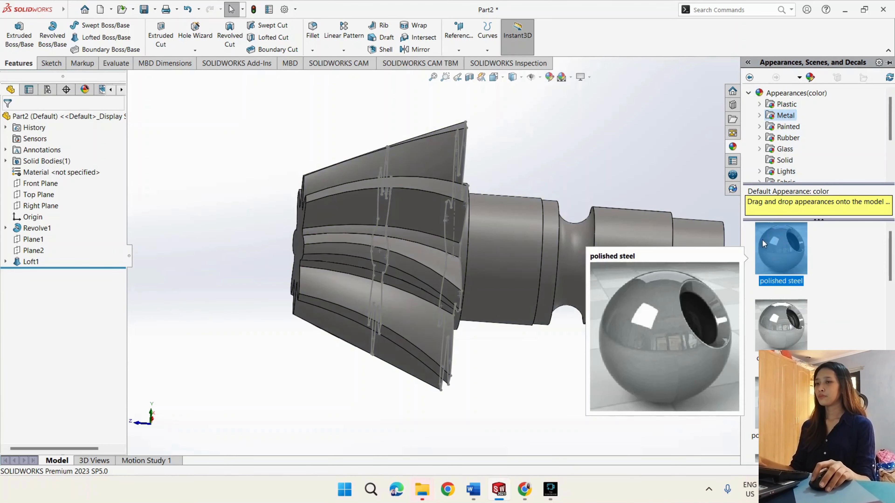
{"action": "left_click", "coordinate": [748, 63]}
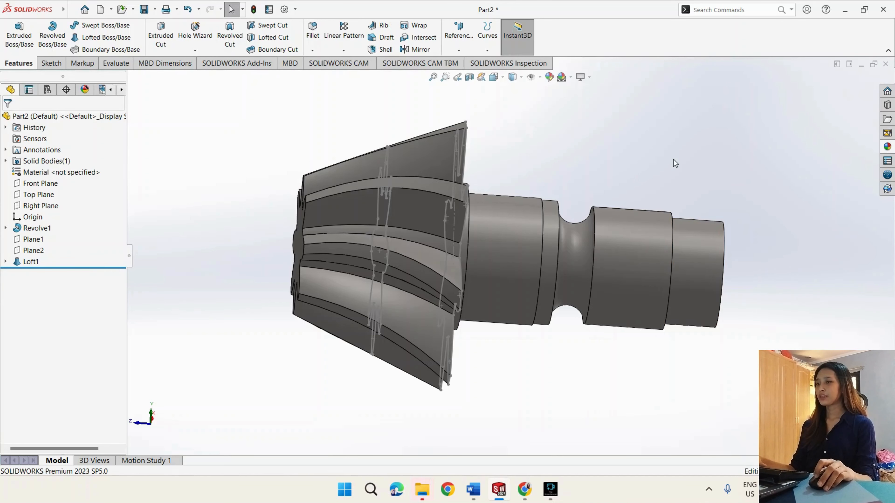
- Hide the profile sketches used by the blade loft
{"action": "middle_click_drag", "start_coordinate": [675, 169], "coordinate": [505, 230]}
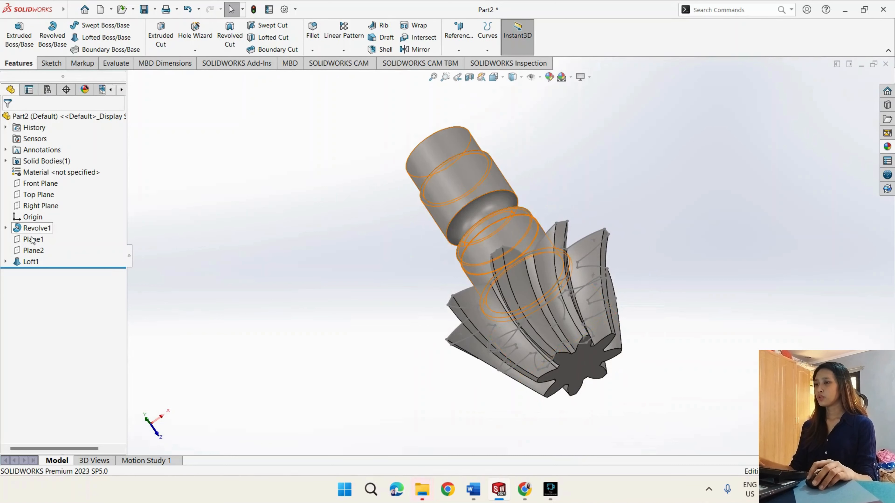
{"action": "right_click", "coordinate": [53, 284]}
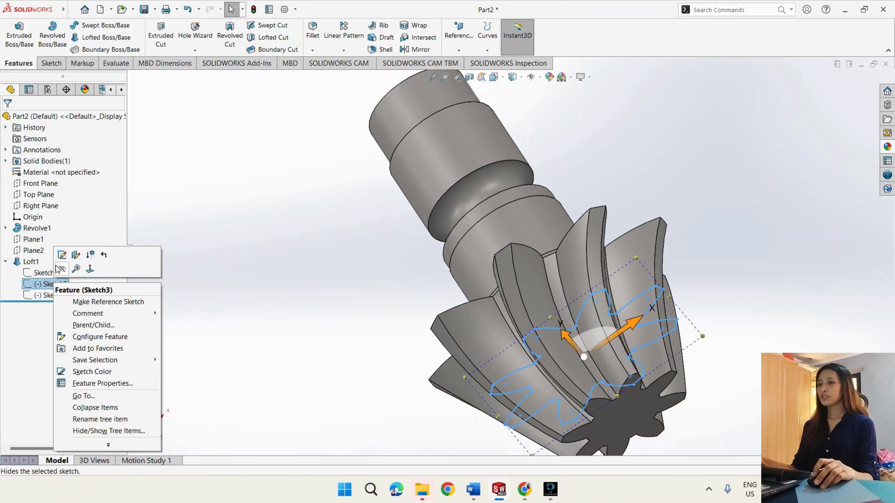
{"action": "left_click", "coordinate": [61, 267]}
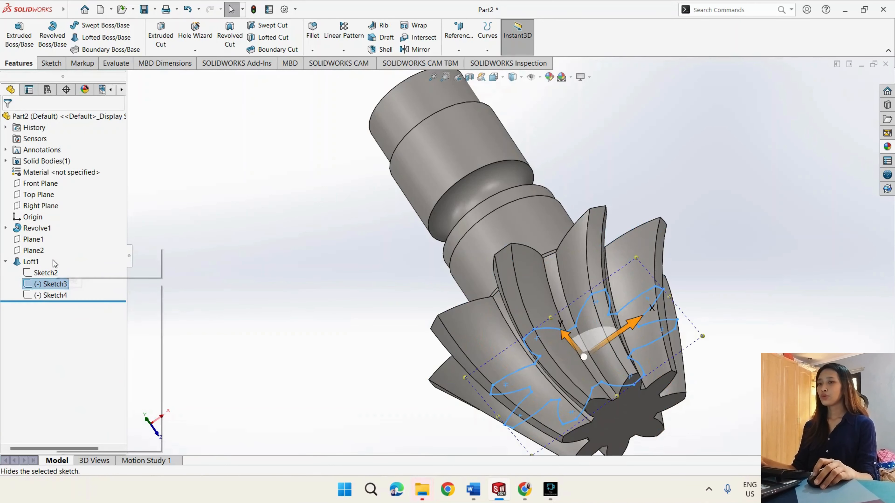
{"action": "left_click", "coordinate": [211, 294]}
{"action": "scroll", "coordinate": [213, 294], "scroll_direction": "up", "scroll_amount": 1}
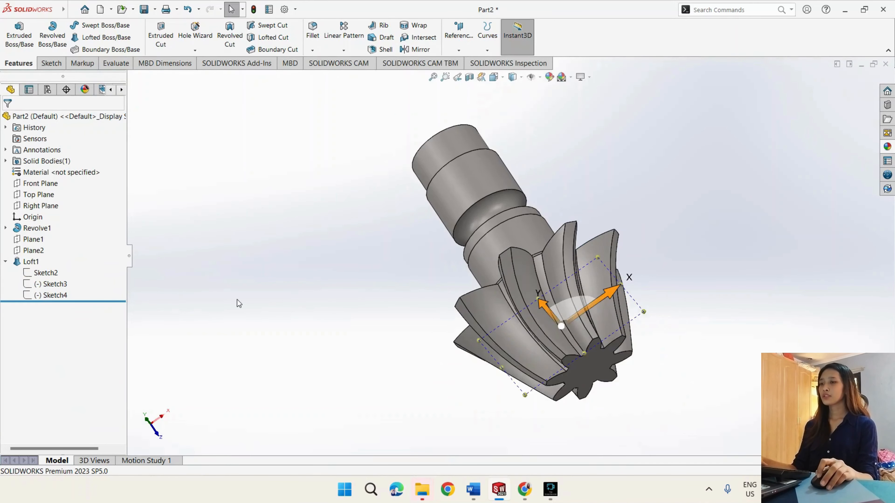
{"action": "middle_click_drag", "start_coordinate": [237, 299], "coordinate": [104, 275]}
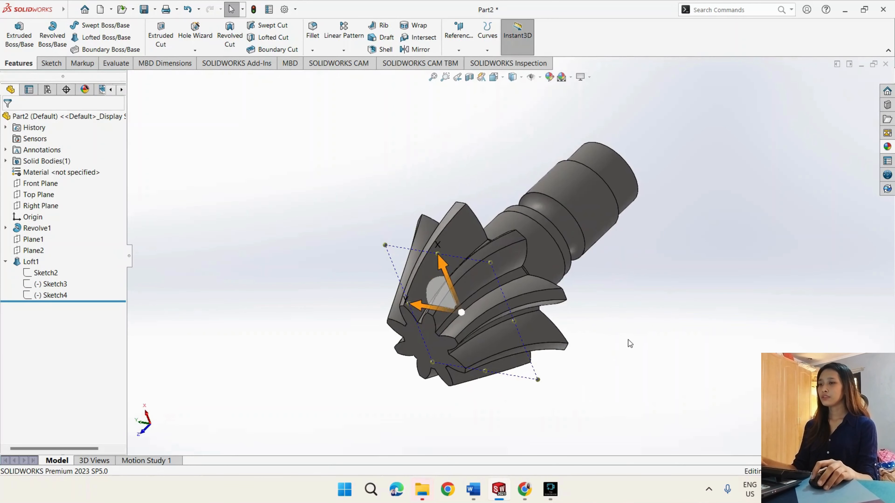
- Start a sketch on the narrow ring-shaped shoulder face near the shaft's free end
{"action": "middle_click_drag", "start_coordinate": [628, 343], "coordinate": [505, 379]}
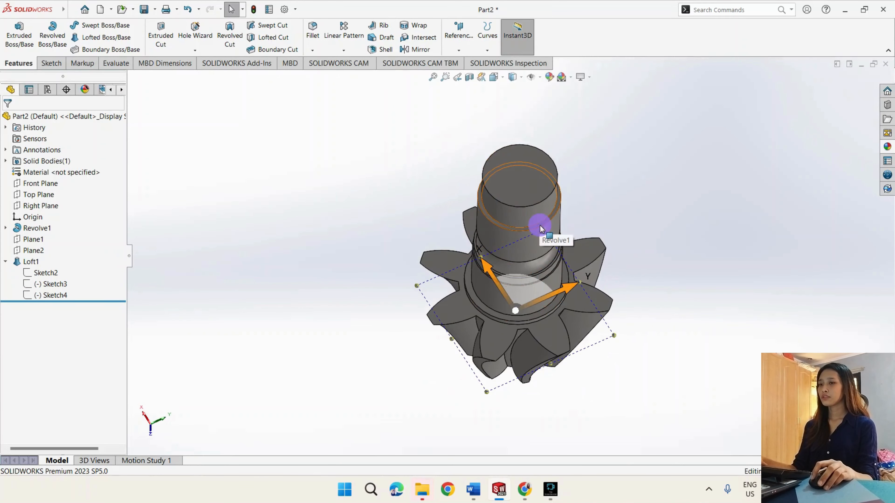
{"action": "left_click", "coordinate": [532, 228]}
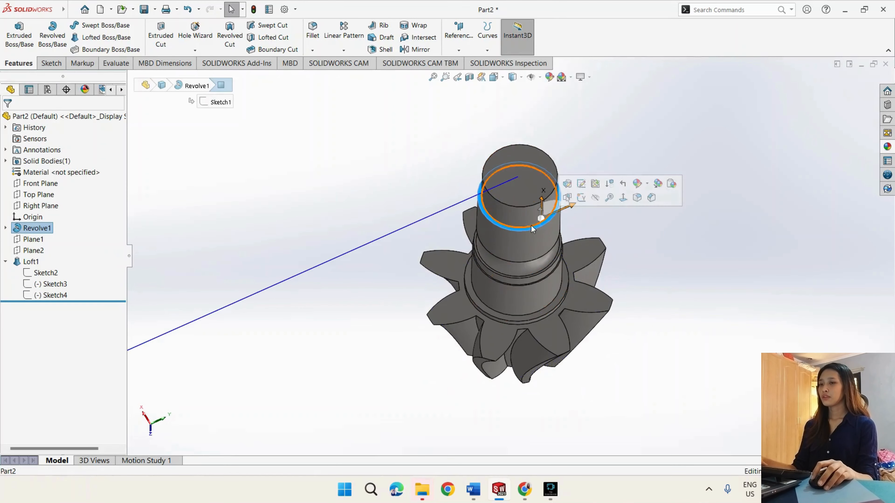
{"action": "left_click", "coordinate": [51, 65]}
{"action": "left_click", "coordinate": [14, 30]}
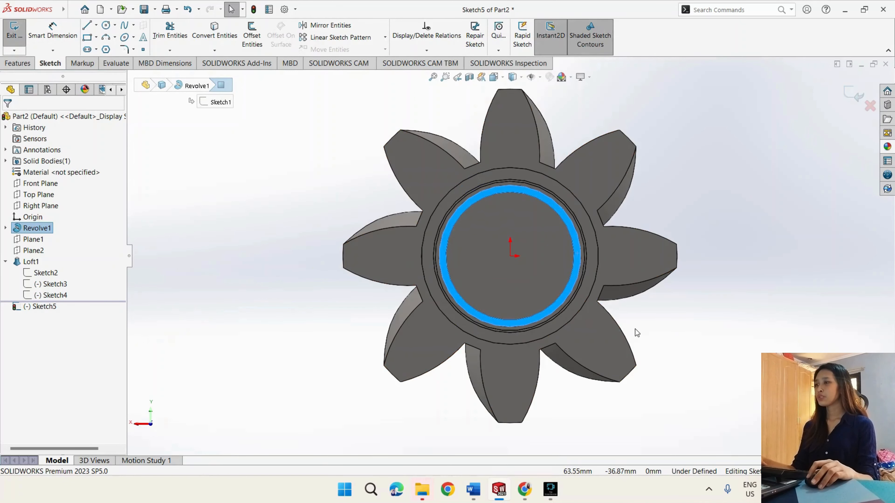
- Sketch a 72 mm diameter circle centred on the origin
{"action": "left_click", "coordinate": [107, 26]}
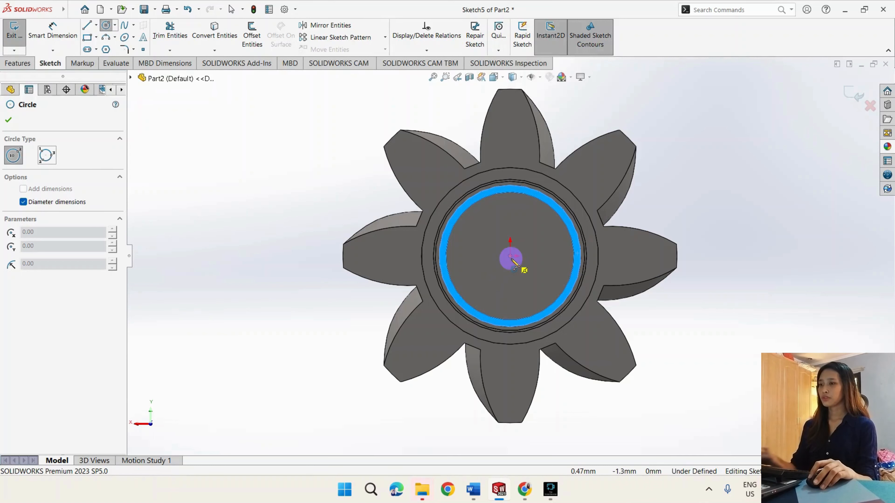
{"action": "left_click", "coordinate": [511, 258]}
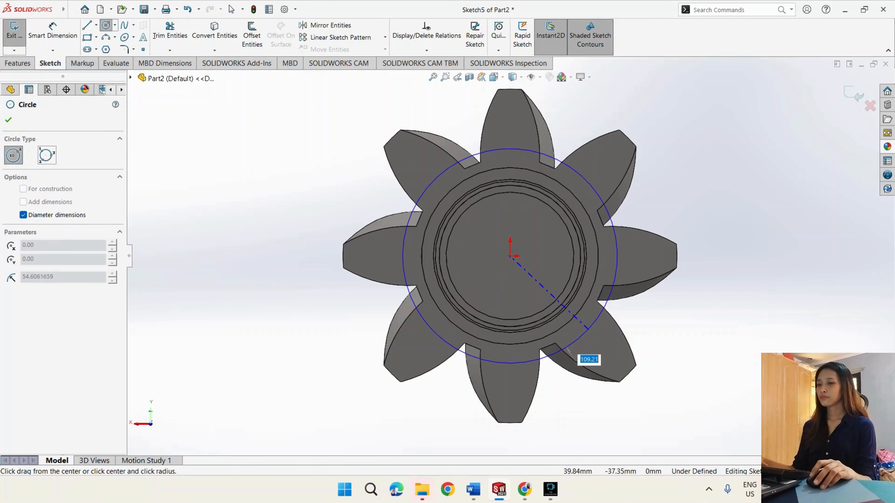
{"action": "type", "text": "72"}
{"action": "key", "text": "Return"}
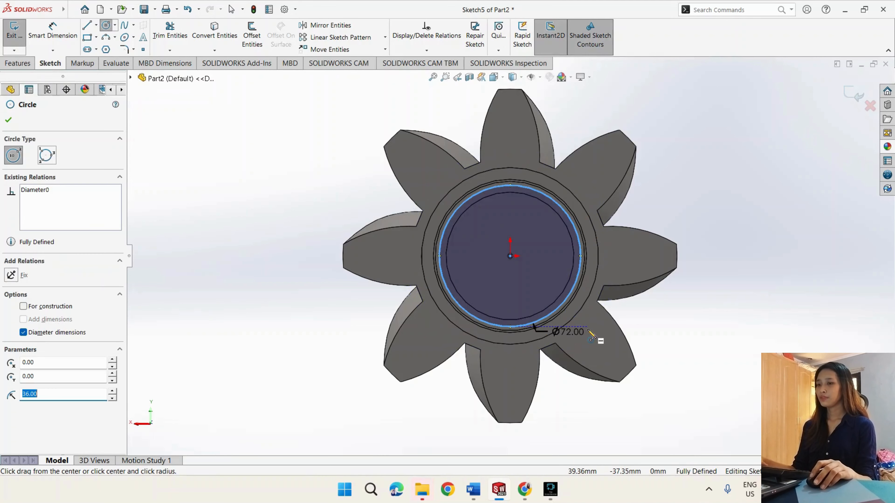
{"action": "scroll", "coordinate": [504, 212], "scroll_direction": "down", "scroll_amount": 1}
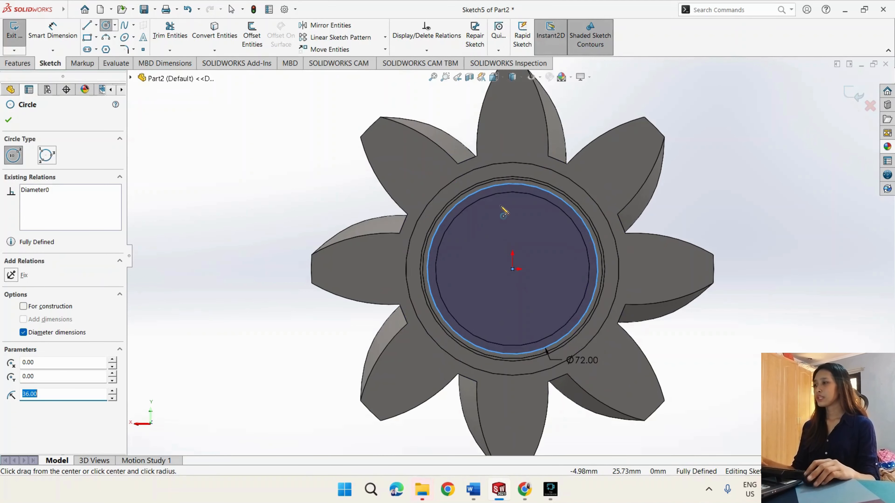
{"action": "scroll", "coordinate": [504, 211], "scroll_direction": "down", "scroll_amount": 2}
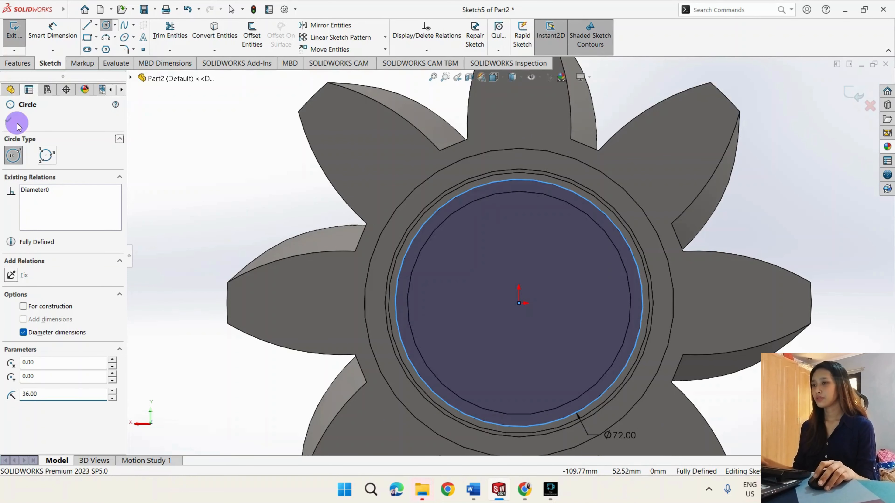
{"action": "left_click", "coordinate": [9, 120]}
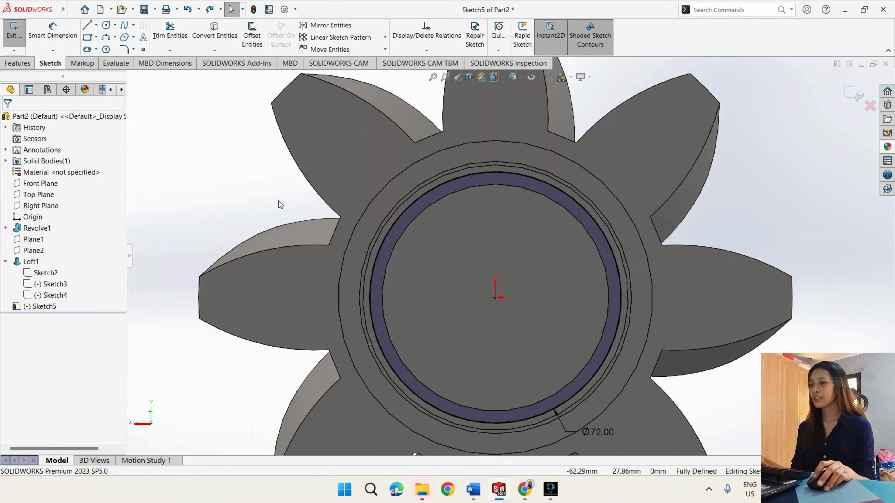
- Sketch a corner rectangle about 12.4 mm wide and 6.9 mm high, starting on the upper part of the 72 mm circle
{"action": "left_click", "coordinate": [96, 37]}
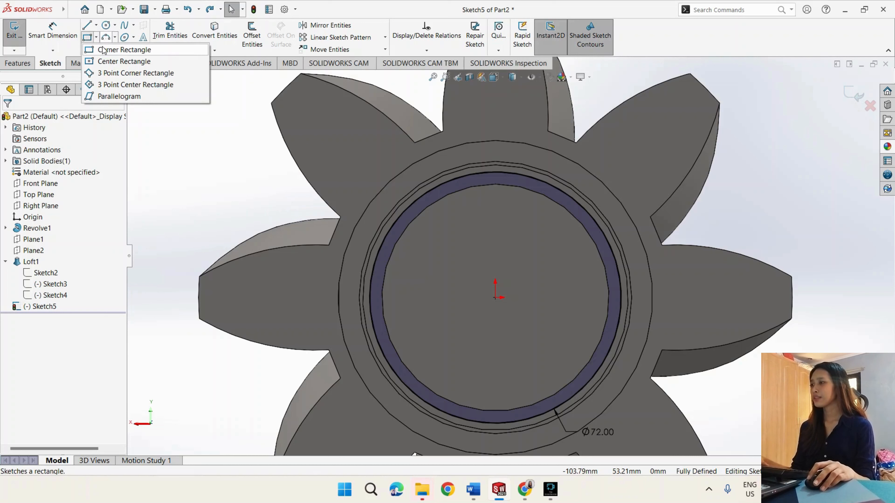
{"action": "left_click", "coordinate": [120, 49]}
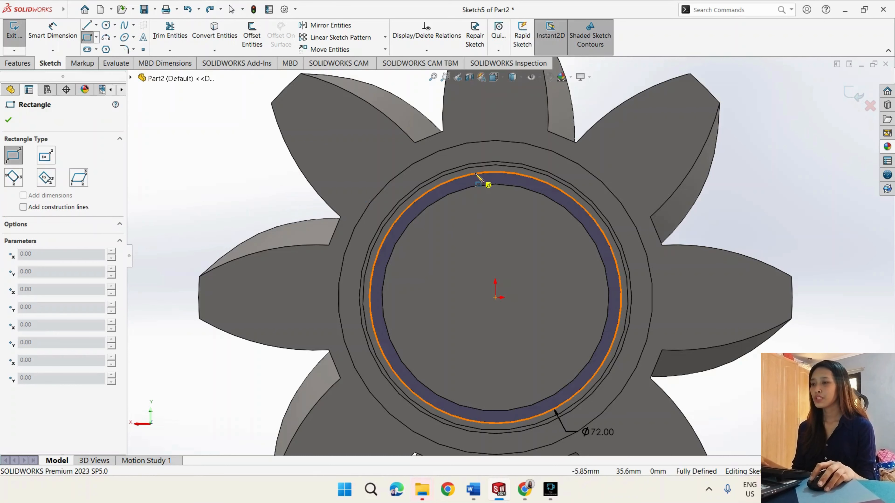
{"action": "left_click", "coordinate": [474, 174]}
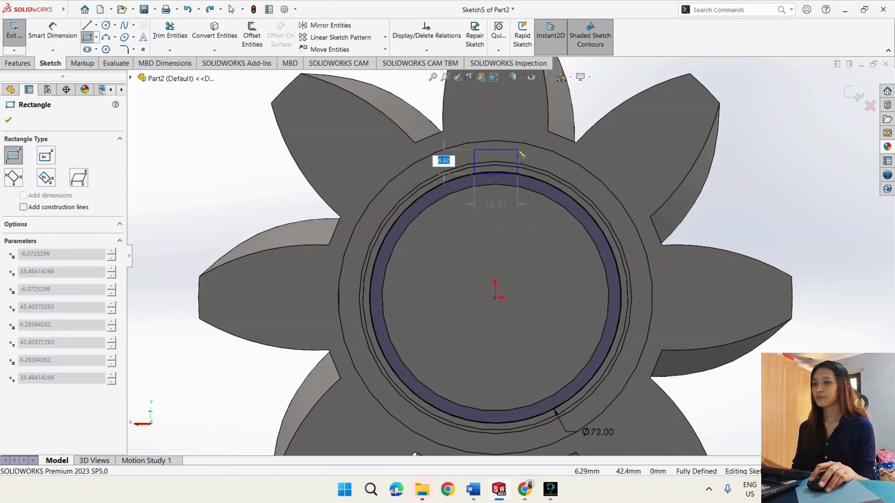
{"action": "left_click", "coordinate": [517, 149]}
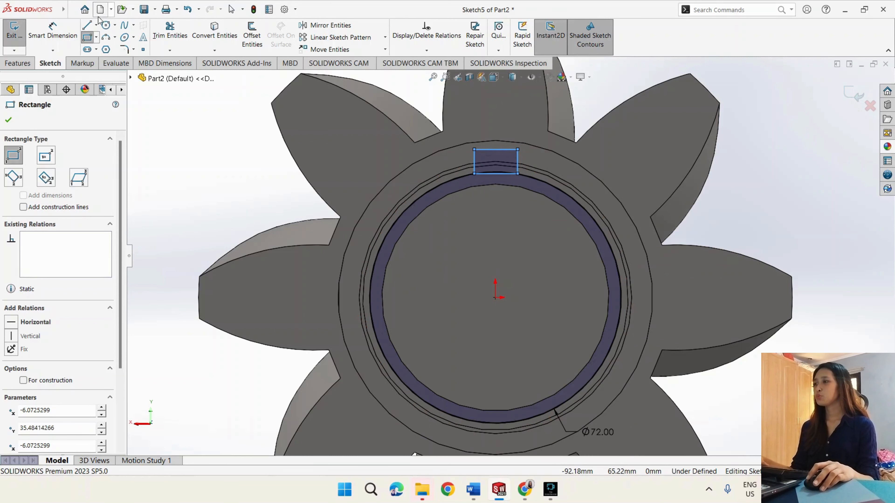
- Draw a vertical centerline about 39 mm long from the origin up into the rectangle
{"action": "left_click", "coordinate": [96, 25]}
{"action": "left_click", "coordinate": [113, 49]}
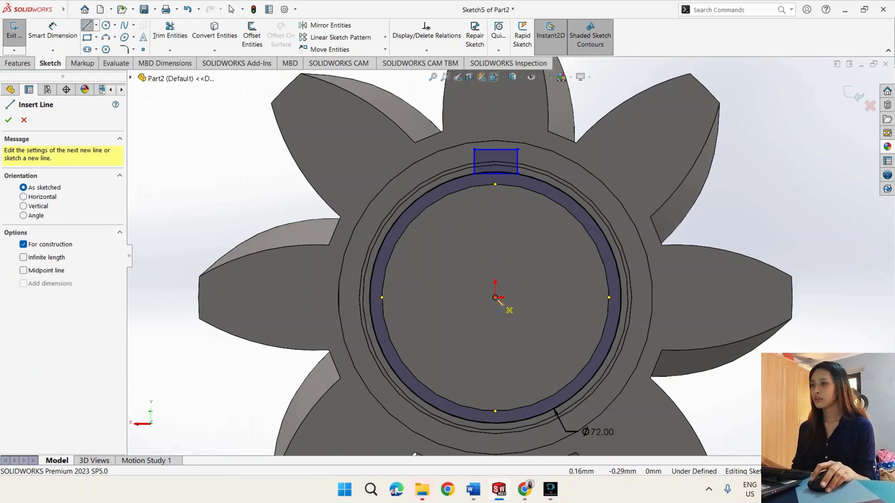
{"action": "left_click", "coordinate": [495, 297]}
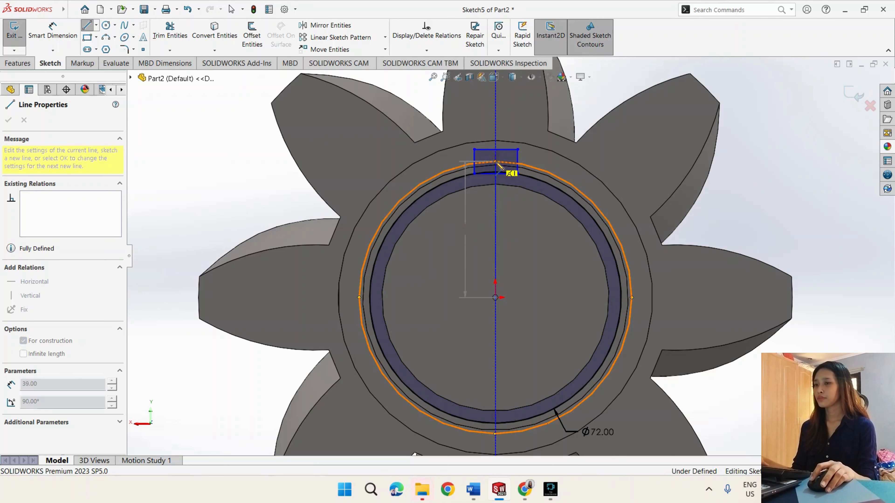
{"action": "double_click", "coordinate": [495, 162]}
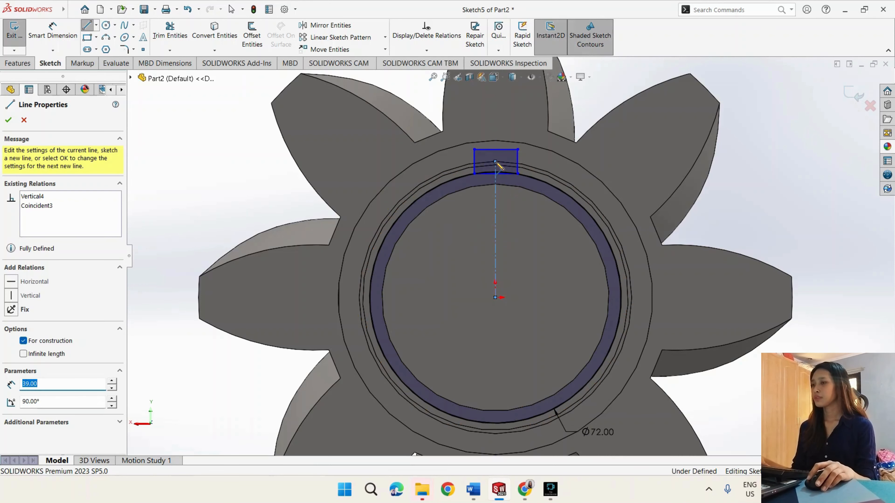
{"action": "left_click", "coordinate": [495, 162]}
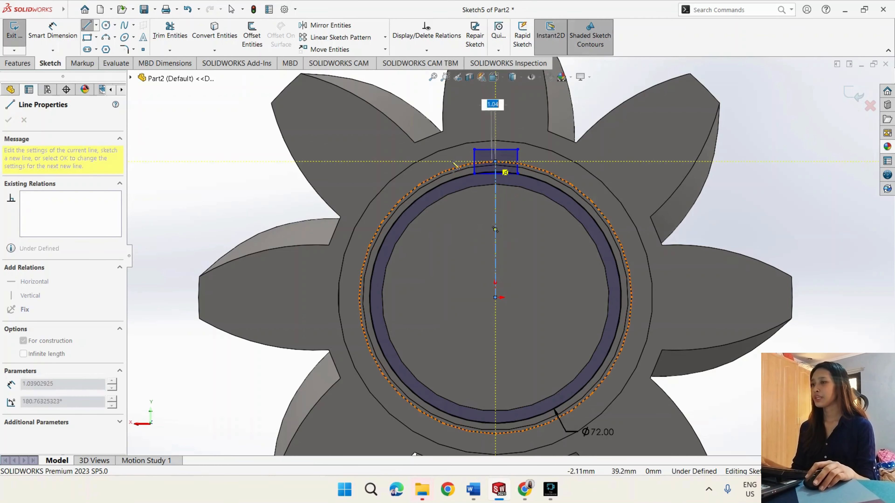
{"action": "key", "text": "Escape"}
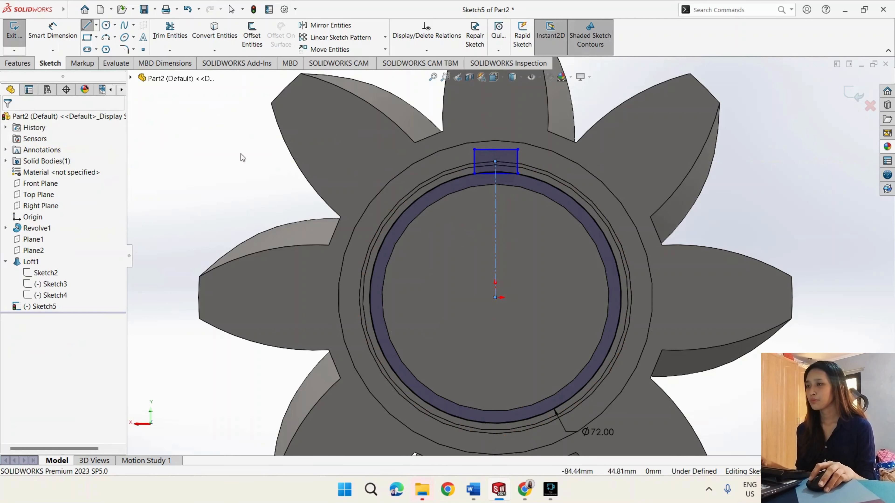
- Add a vertical relation between the centerline's upper endpoint and the midpoint of the rectangle's upper edge
{"action": "left_click", "coordinate": [496, 163]}
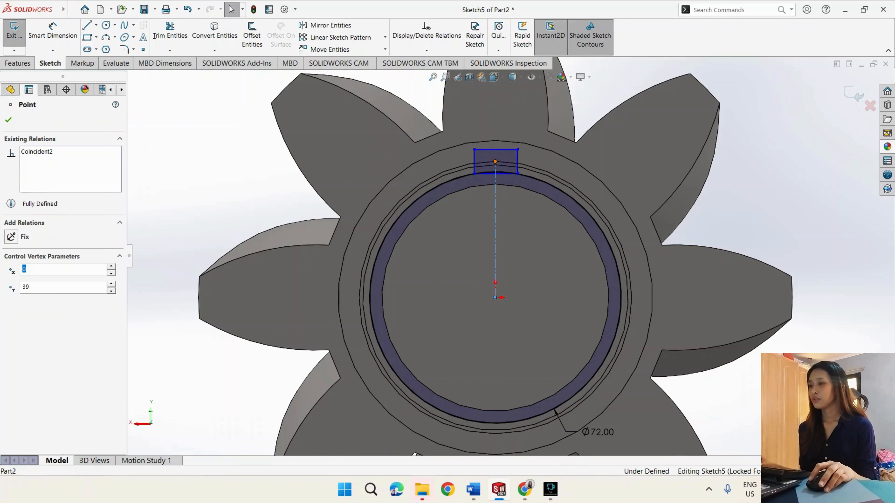
{"action": "scroll", "coordinate": [496, 147], "scroll_direction": "down", "scroll_amount": 3}
{"action": "left_click", "coordinate": [497, 155], "text": "ctrl"}
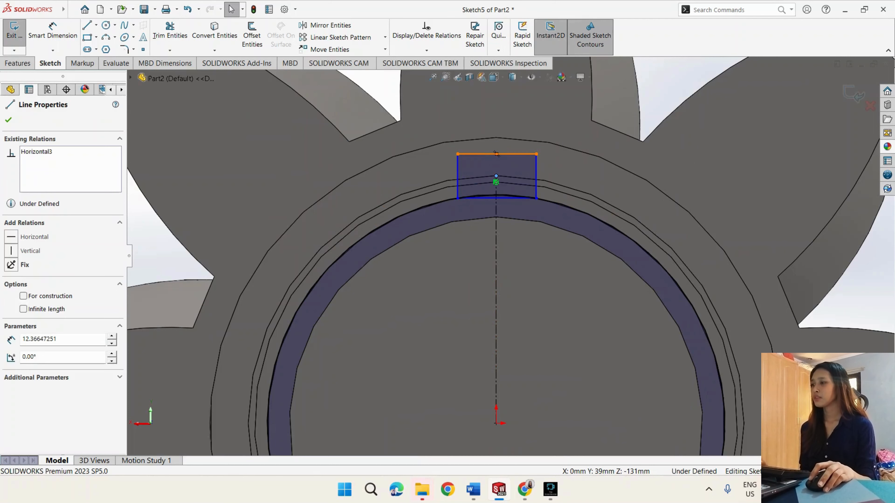
{"action": "left_click", "coordinate": [32, 299]}
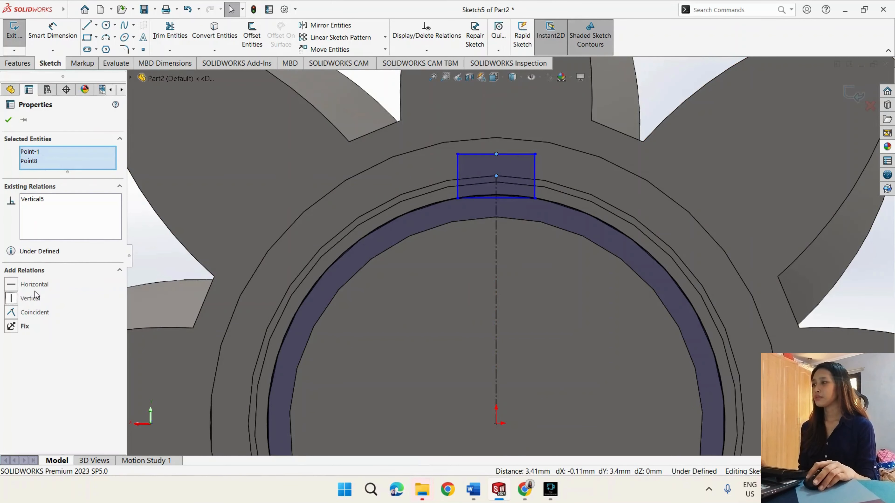
{"action": "left_click", "coordinate": [8, 119]}
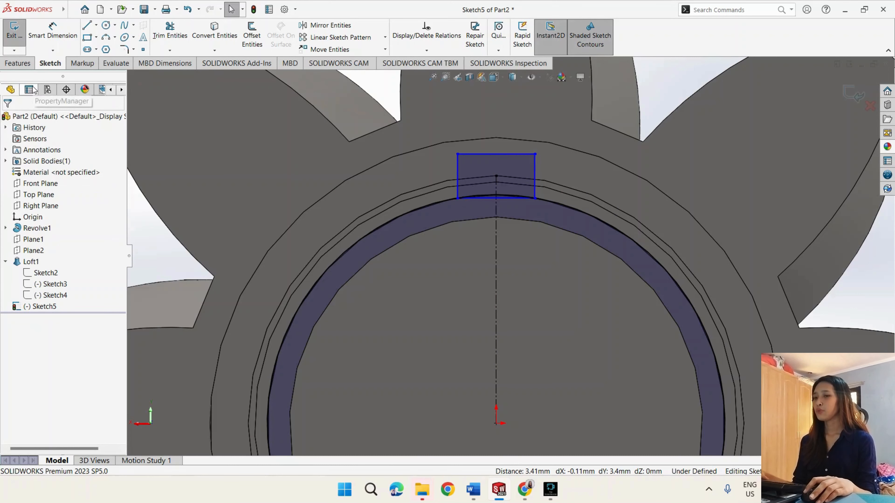
- Dimension the rectangle's upper edge to a width of 10 mm
{"action": "left_click", "coordinate": [52, 31]}
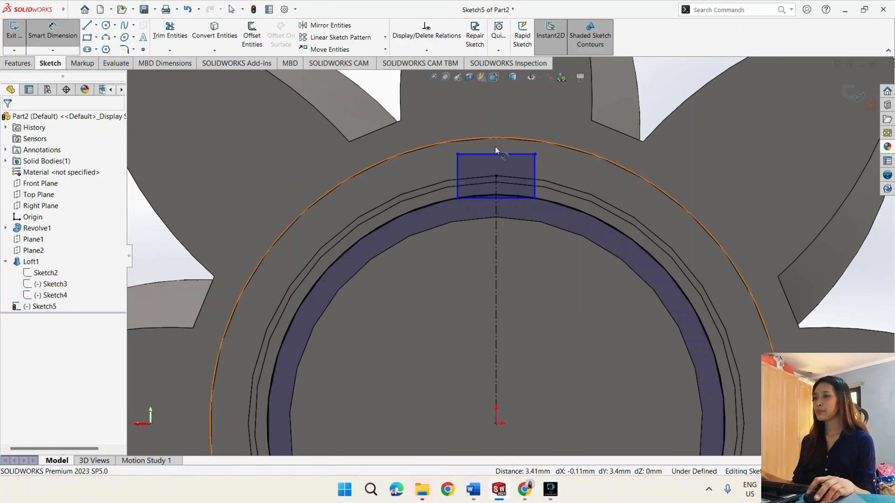
{"action": "left_click", "coordinate": [498, 154]}
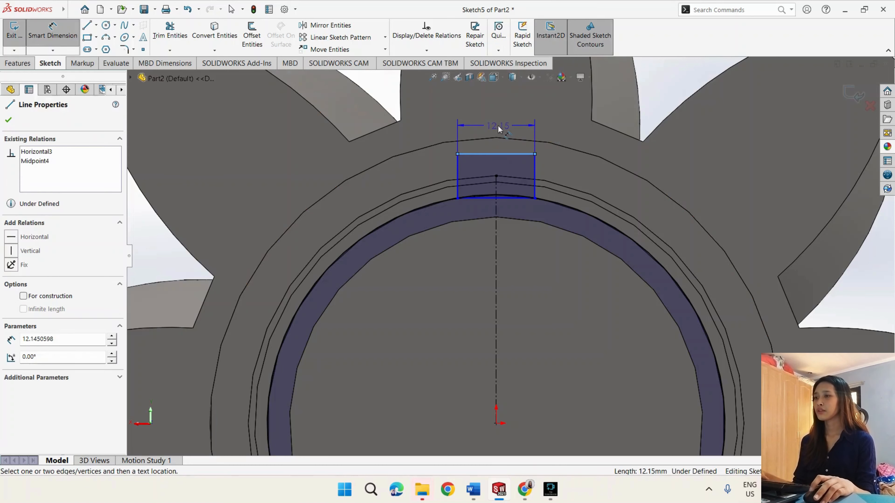
{"action": "left_click", "coordinate": [497, 125]}
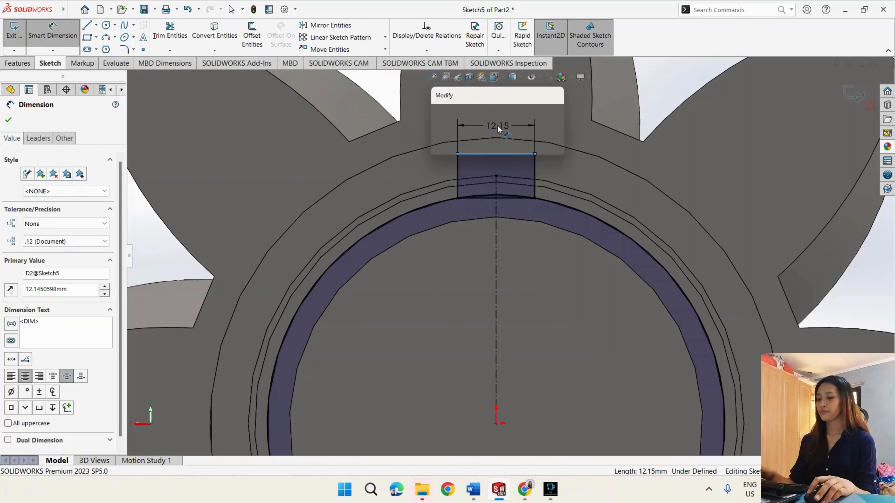
{"action": "type", "text": "10"}
{"action": "key", "text": "Return"}
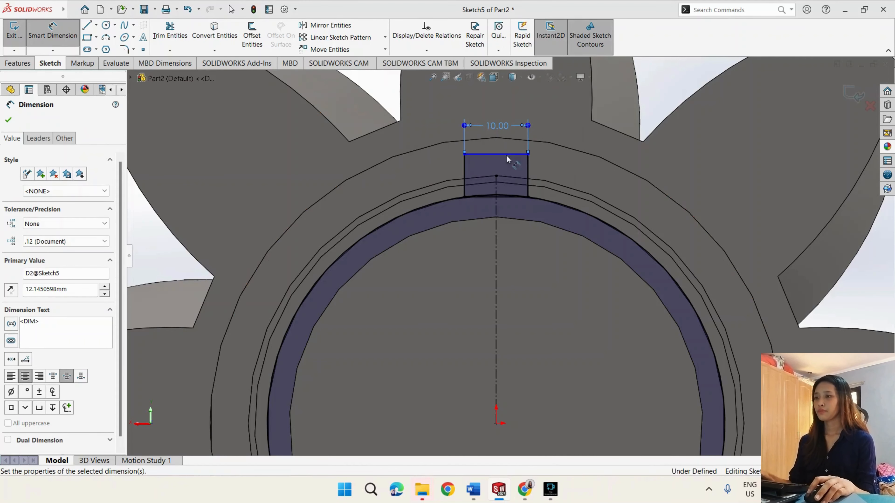
- Dimension the distance from the origin to the rectangle's upper edge as 41 mm and exit the sketch
{"action": "scroll", "coordinate": [517, 237], "scroll_direction": "up", "scroll_amount": 2}
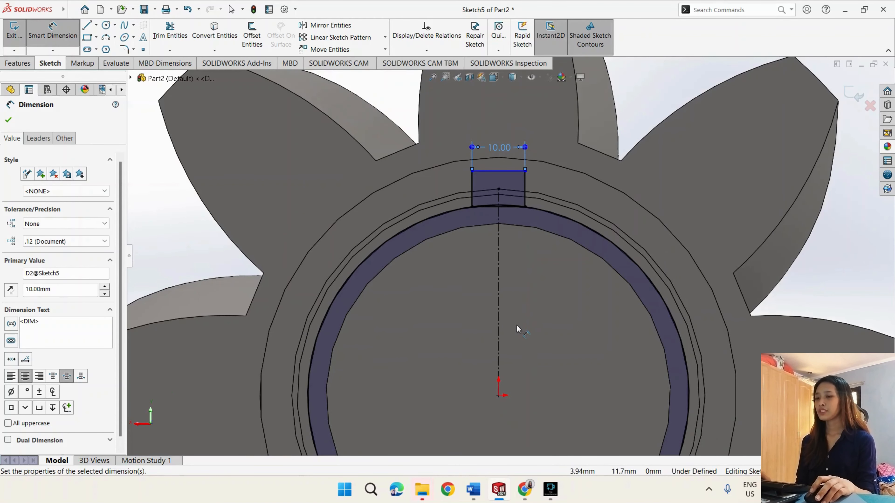
{"action": "left_click", "coordinate": [510, 171]}
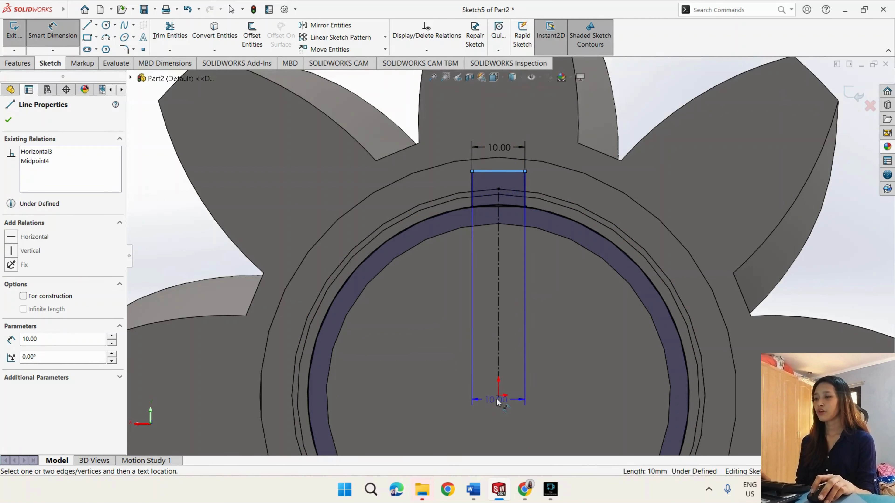
{"action": "left_click", "coordinate": [498, 395]}
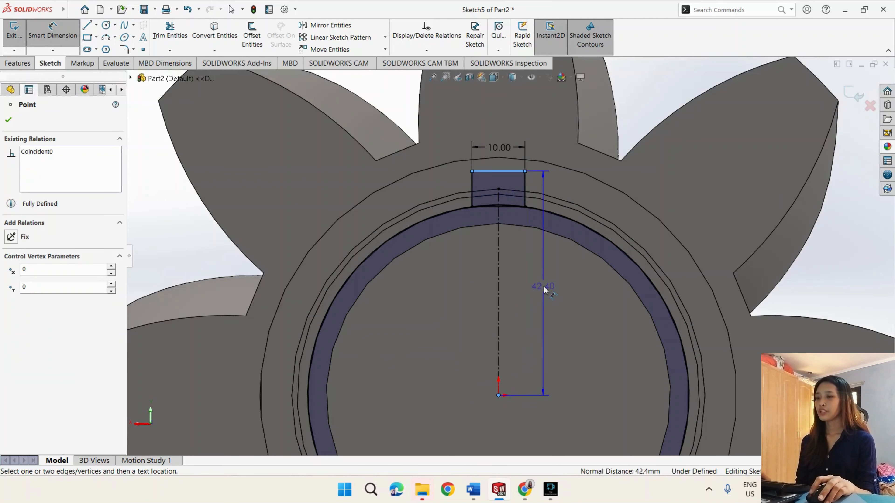
{"action": "left_click", "coordinate": [544, 293]}
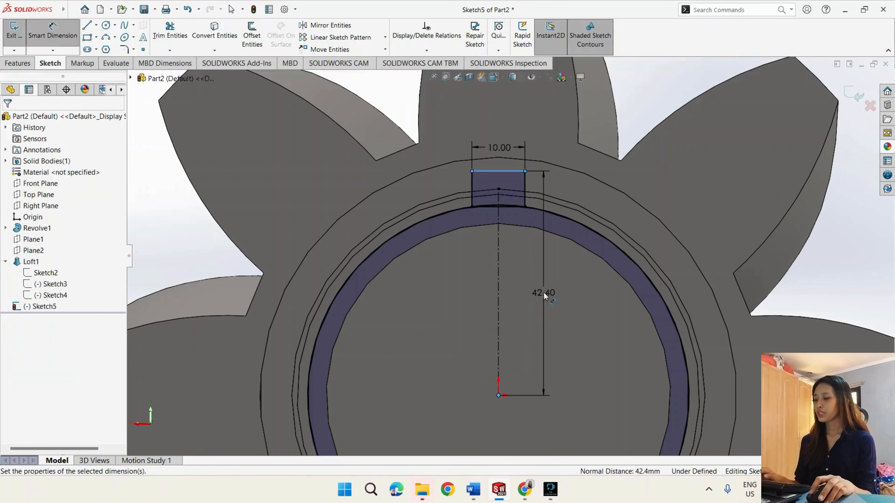
{"action": "type", "text": "41"}
{"action": "key", "text": "Return"}
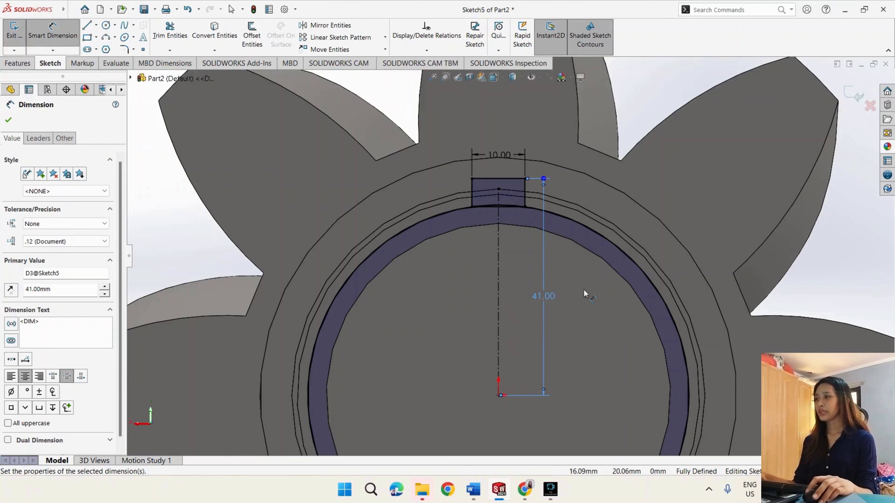
{"action": "left_click", "coordinate": [10, 121]}
{"action": "left_click", "coordinate": [13, 39]}
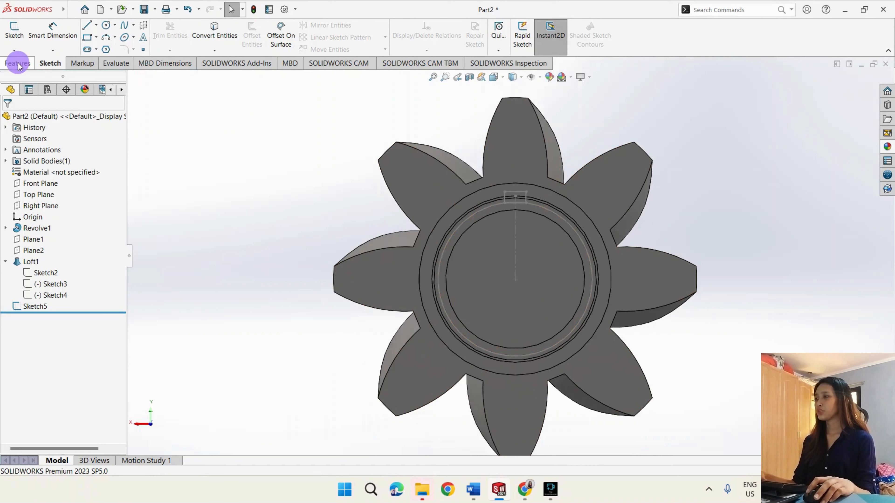
- Extrude the small rectangular region of the circle-and-rectangle sketch 48 mm blind as a boss merged with the shaft
{"action": "left_click", "coordinate": [18, 63]}
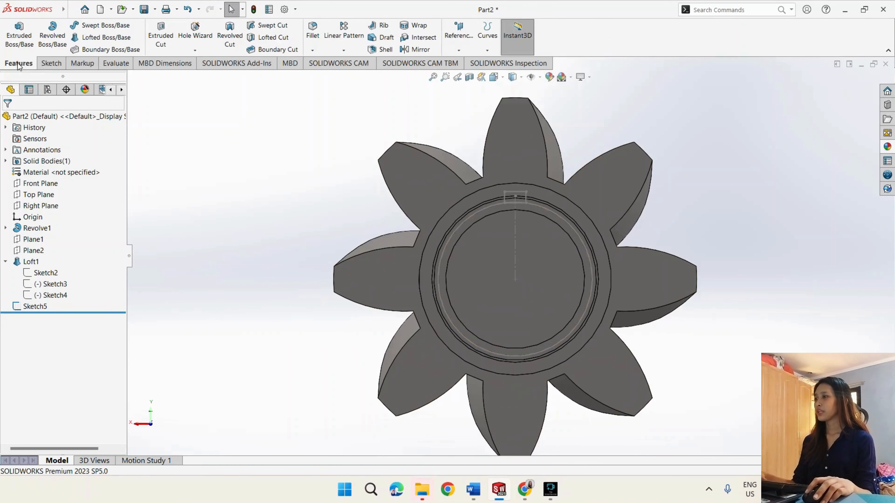
{"action": "left_click", "coordinate": [20, 34]}
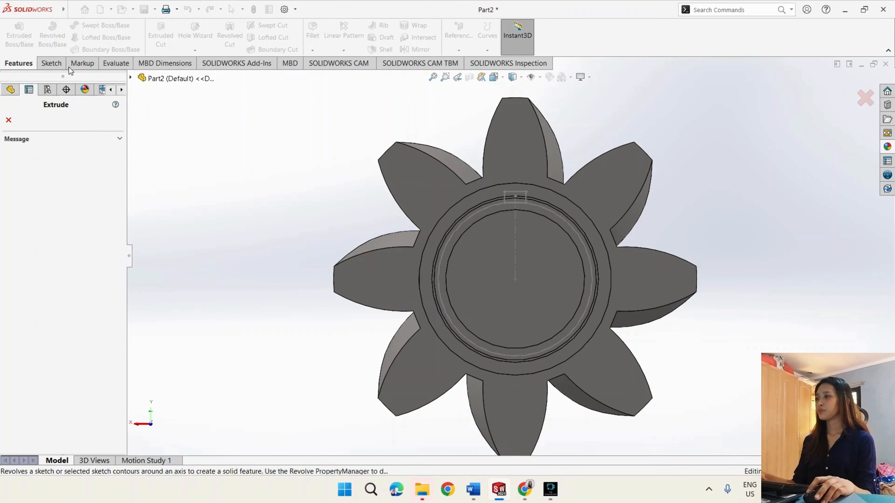
{"action": "left_click", "coordinate": [130, 77]}
{"action": "left_click", "coordinate": [170, 235]}
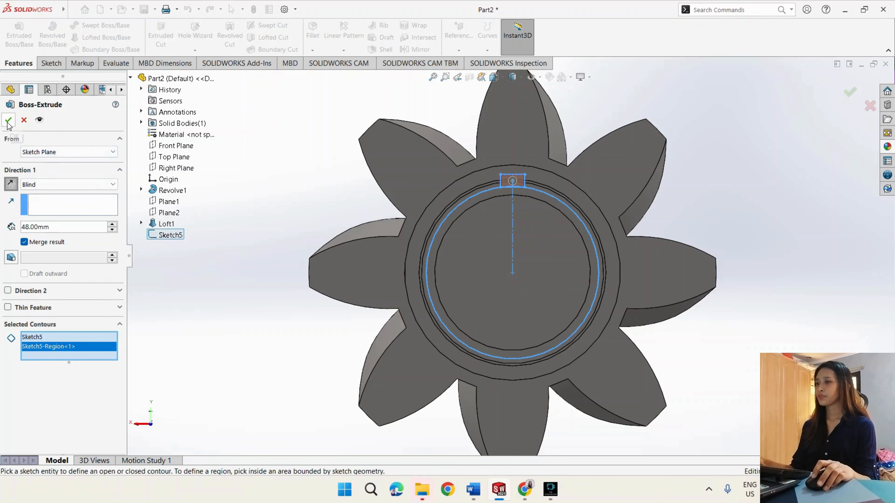
{"action": "key", "text": "Return"}
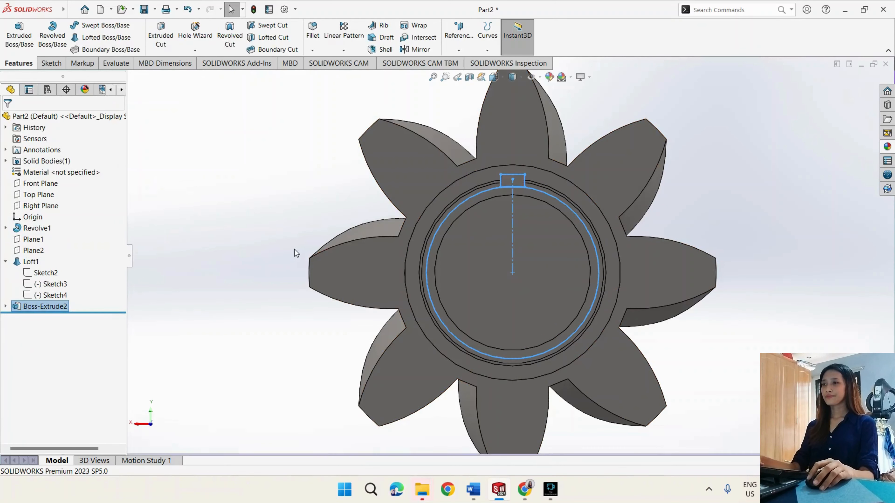
- Create a circular pattern of the extruded tooth around the shaft axis with 13 equally spaced instances over 360 degrees
{"action": "mouse_move", "coordinate": [299, 254]}
{"action": "middle_mouse_down"}
{"action": "mouse_move", "coordinate": [329, 250]}
{"action": "mouse_move", "coordinate": [280, 250]}
{"action": "mouse_move", "coordinate": [292, 251]}
{"action": "middle_mouse_up"}
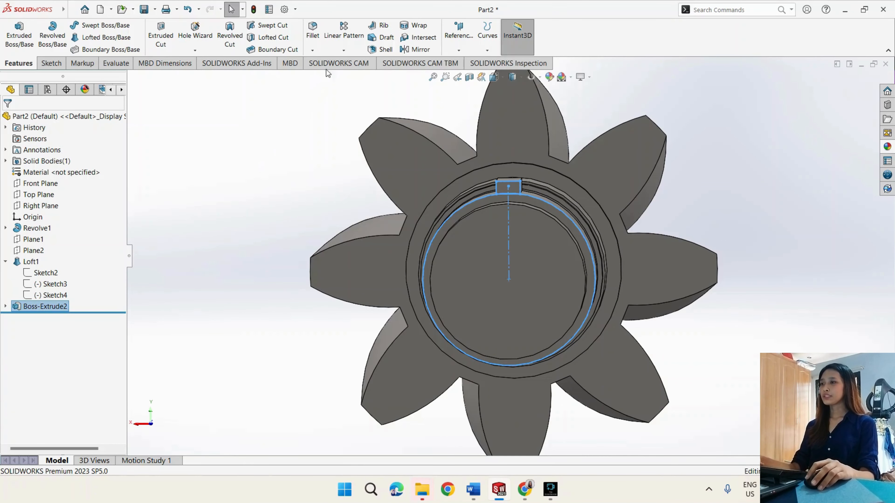
{"action": "left_click", "coordinate": [343, 51]}
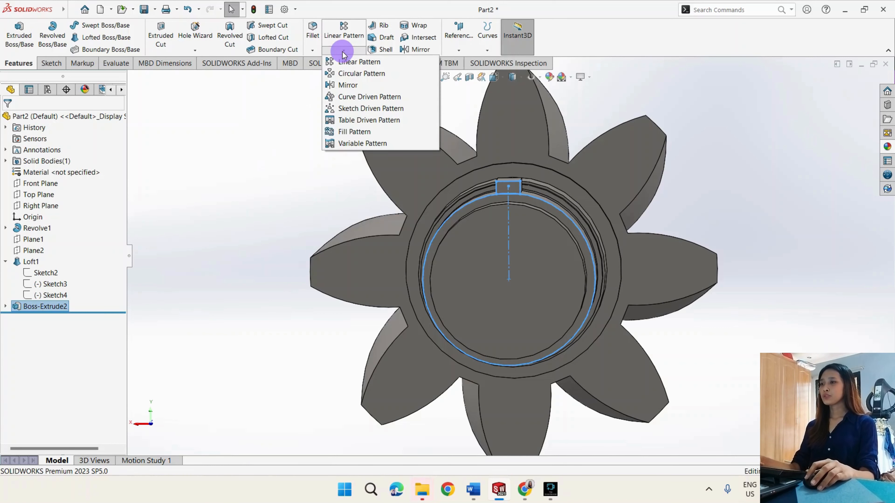
{"action": "left_click", "coordinate": [347, 74]}
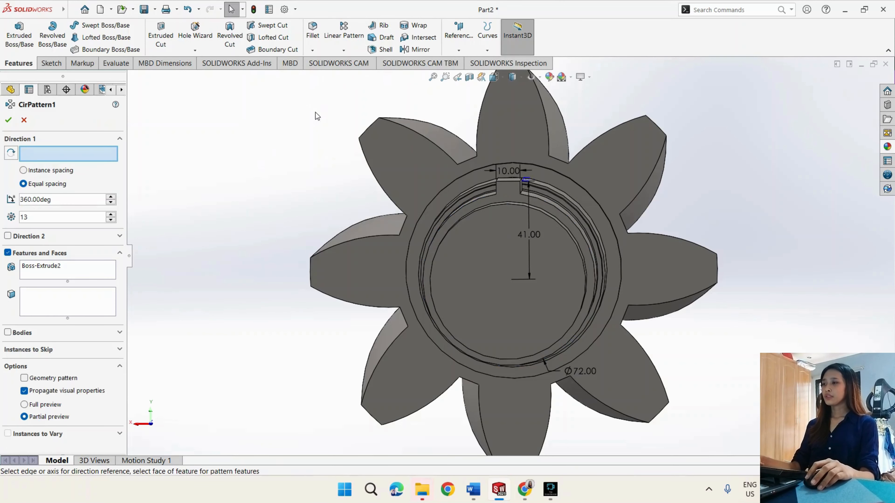
{"action": "left_click", "coordinate": [75, 271]}
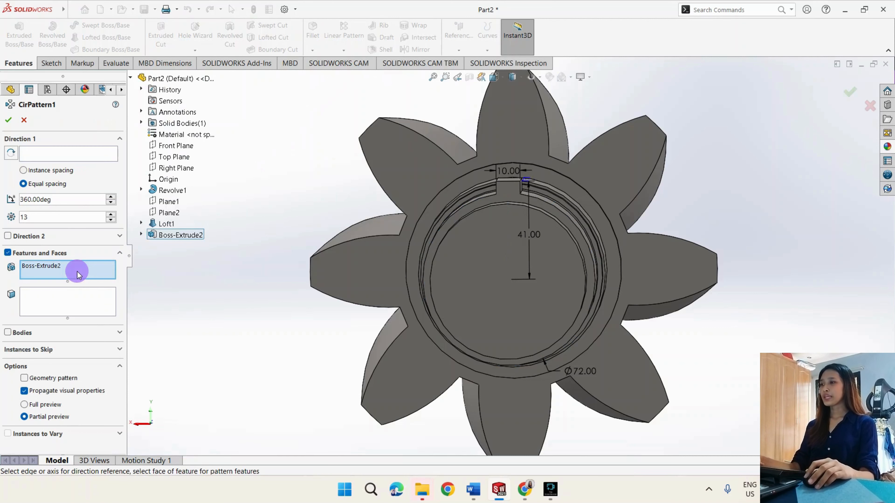
{"action": "left_click", "coordinate": [165, 233]}
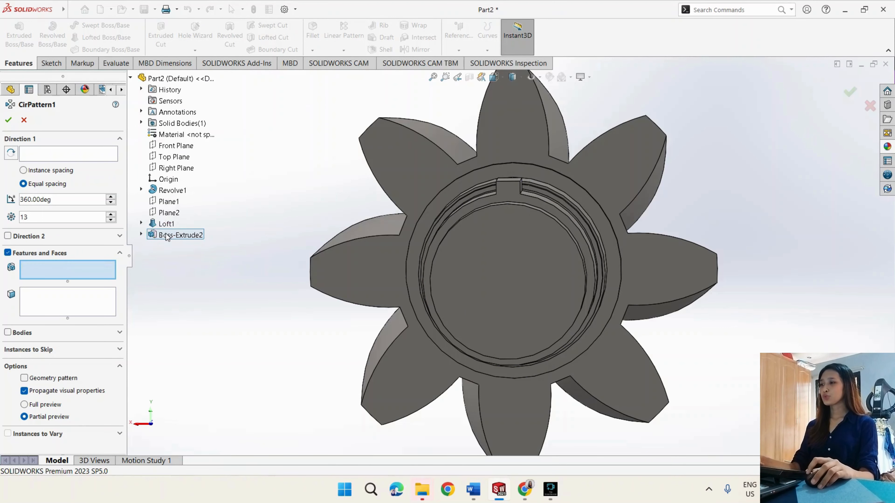
{"action": "left_click", "coordinate": [165, 233]}
{"action": "left_click", "coordinate": [87, 154]}
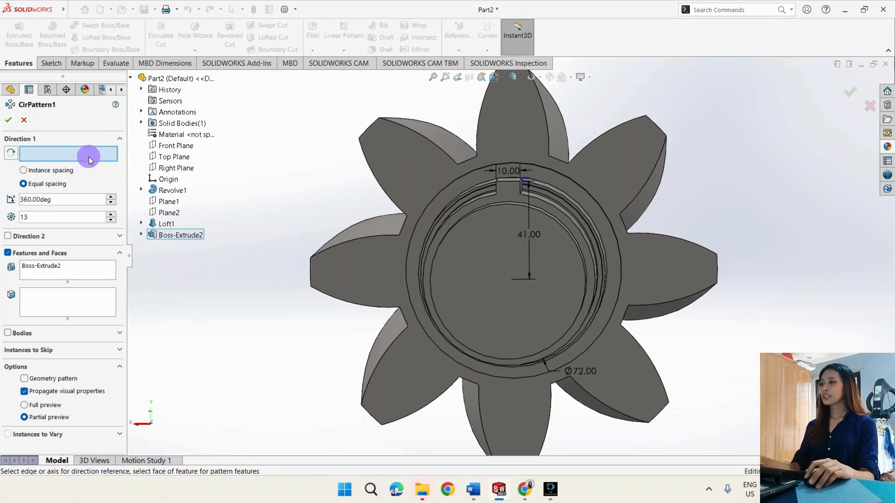
{"action": "left_click", "coordinate": [573, 282]}
{"action": "left_click", "coordinate": [9, 120]}
- Start a sketch on the shaft's flat end face and draw a circle of about 44 mm diameter centred on the origin
{"action": "middle_click_drag", "start_coordinate": [169, 225], "coordinate": [233, 283]}
{"action": "scroll", "coordinate": [234, 281], "scroll_direction": "up", "scroll_amount": 1}
{"action": "scroll", "coordinate": [234, 282], "scroll_direction": "down", "scroll_amount": 1}
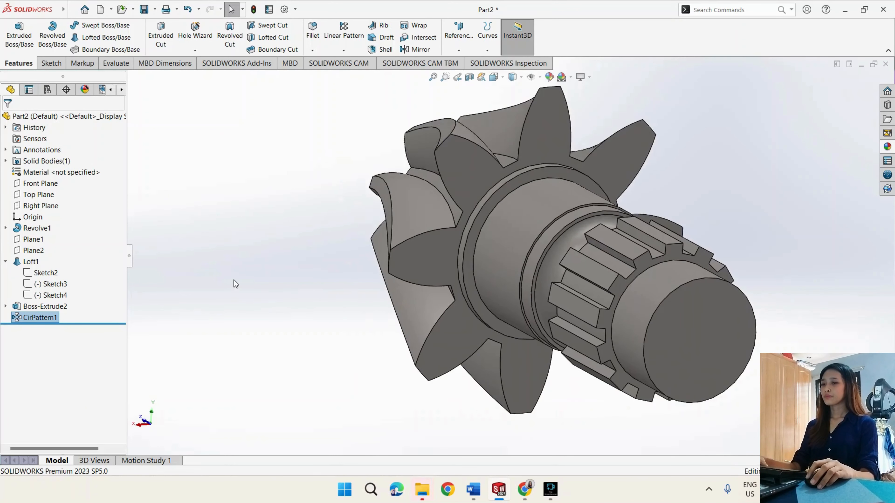
{"action": "scroll", "coordinate": [234, 282], "scroll_direction": "up", "scroll_amount": 2}
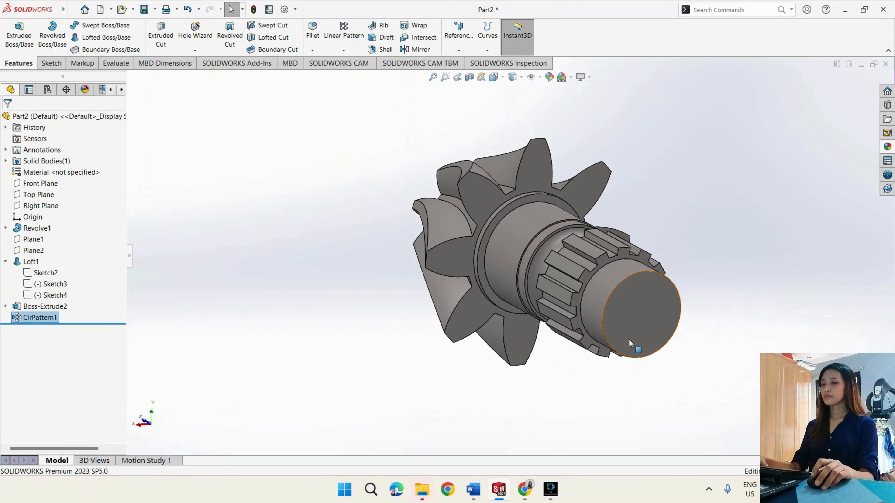
{"action": "middle_click_drag", "start_coordinate": [629, 337], "coordinate": [635, 254]}
{"action": "left_click", "coordinate": [687, 279]}
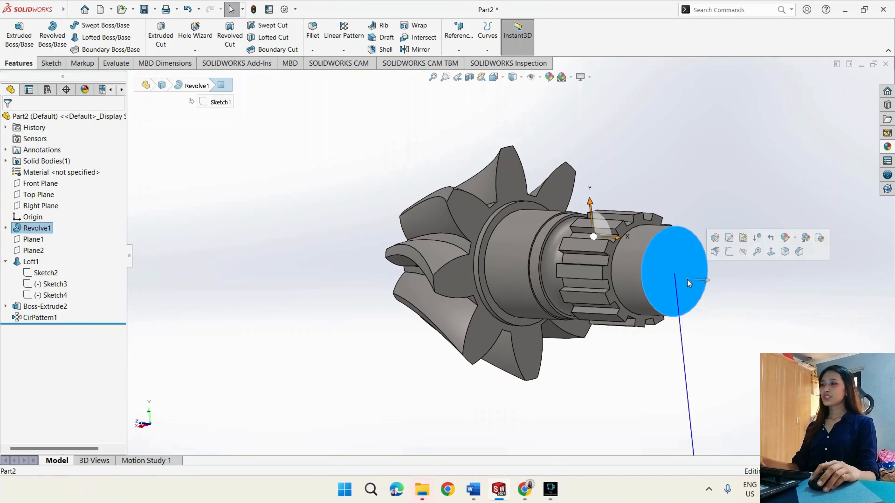
{"action": "left_click", "coordinate": [49, 63]}
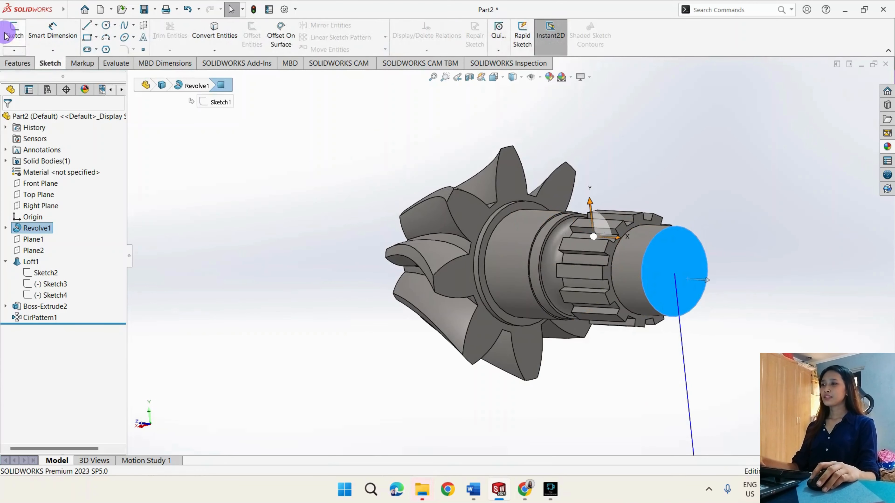
{"action": "left_click", "coordinate": [10, 34]}
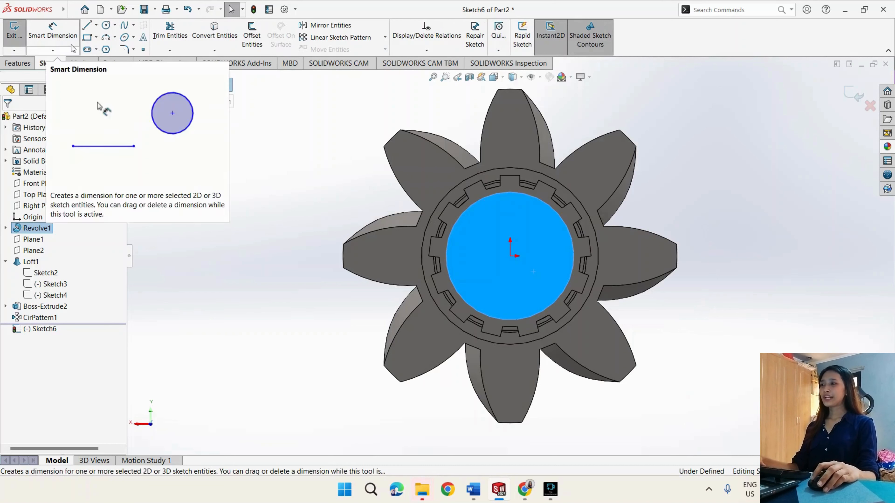
{"action": "left_click", "coordinate": [106, 26]}
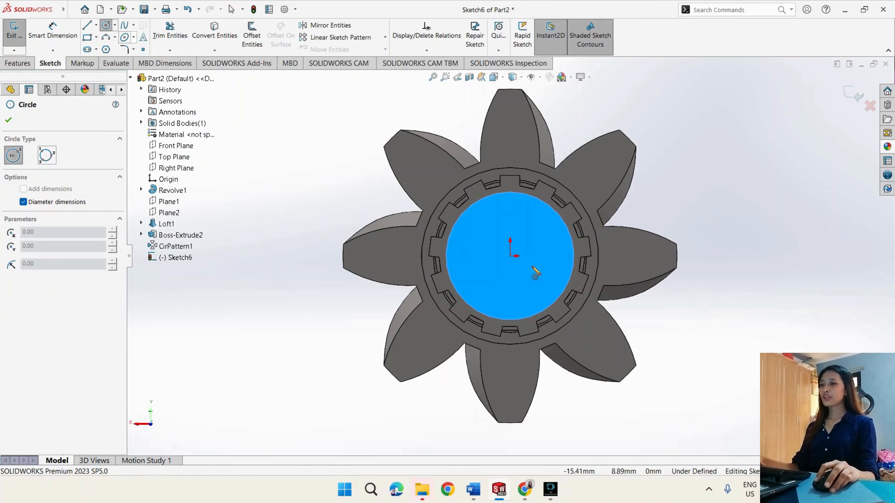
{"action": "left_click", "coordinate": [510, 257]}
{"action": "left_click", "coordinate": [532, 288]}
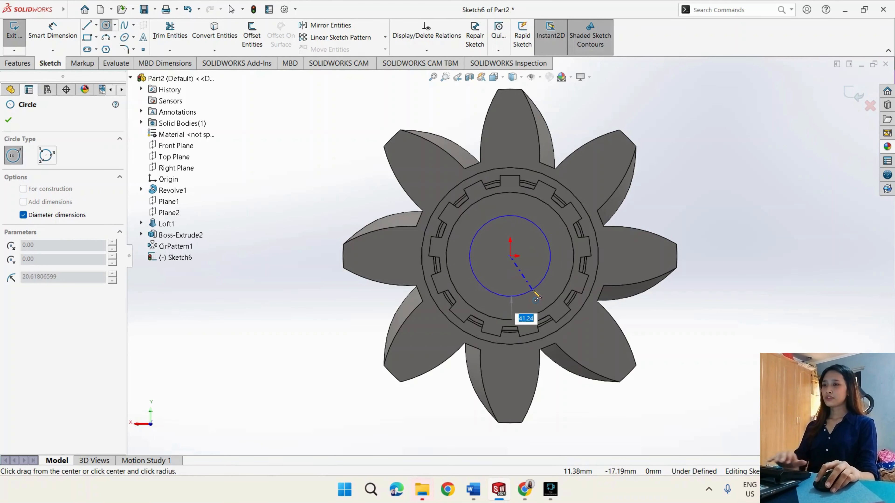
{"action": "type", "text": "35"}
{"action": "left_click", "coordinate": [535, 293]}
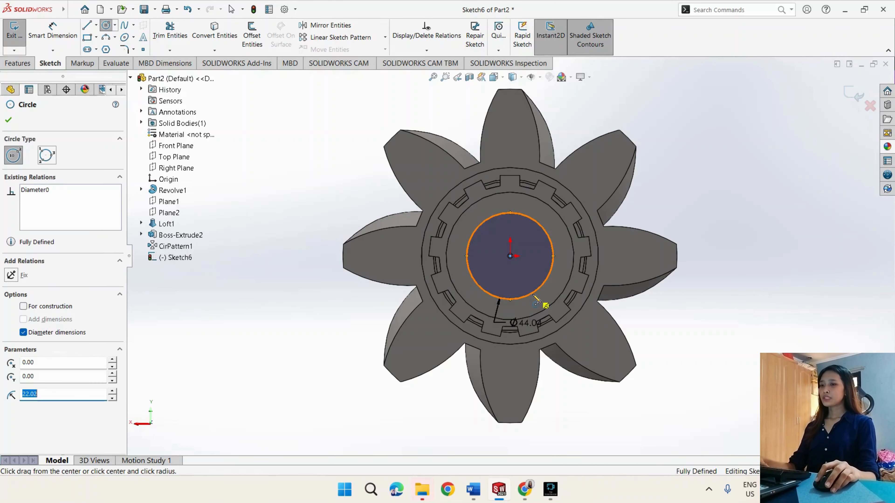
- Cut-extrude the circle through all to bore the shaft along its full length
{"action": "left_click", "coordinate": [12, 66]}
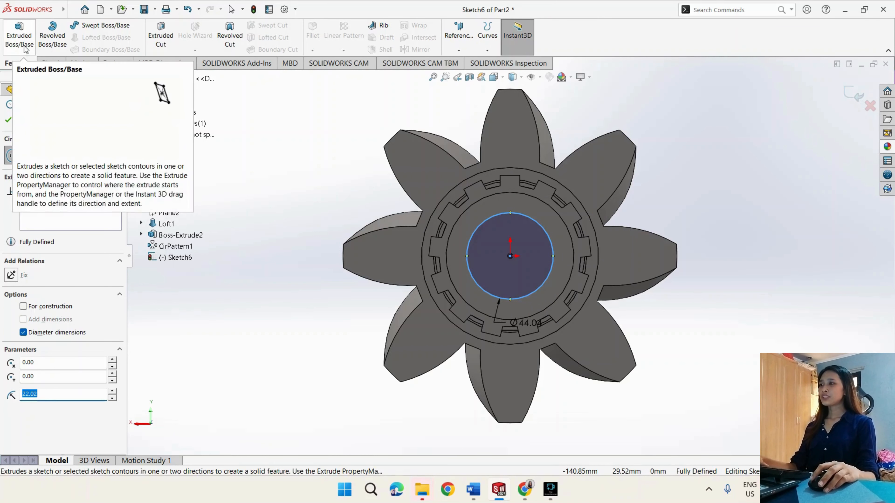
{"action": "left_click", "coordinate": [160, 41]}
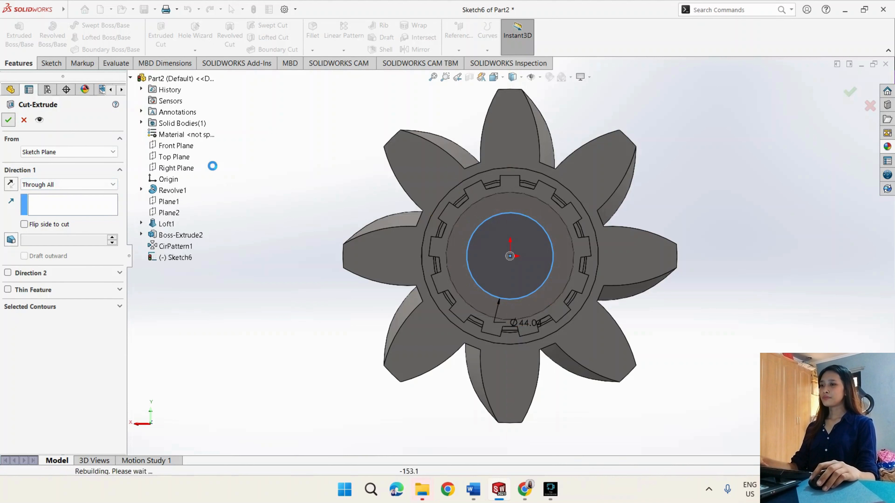
{"action": "key", "text": "Return"}
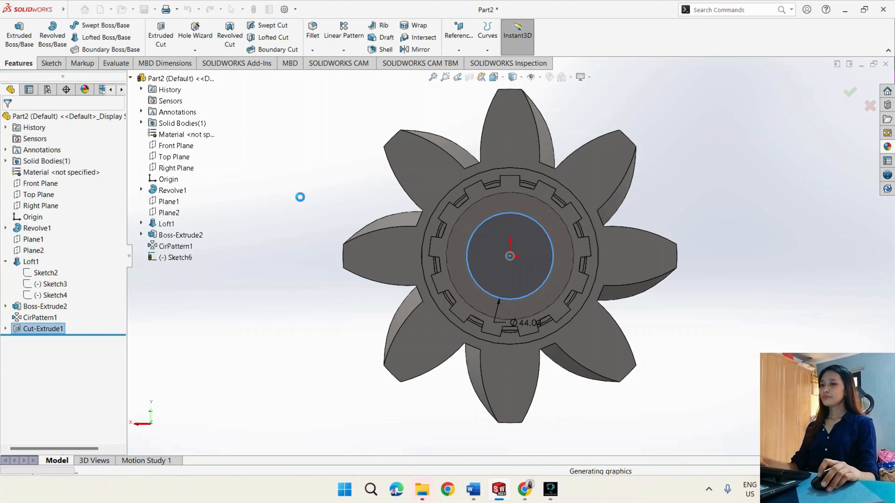
{"action": "middle_click_drag", "start_coordinate": [323, 196], "coordinate": [462, 257]}
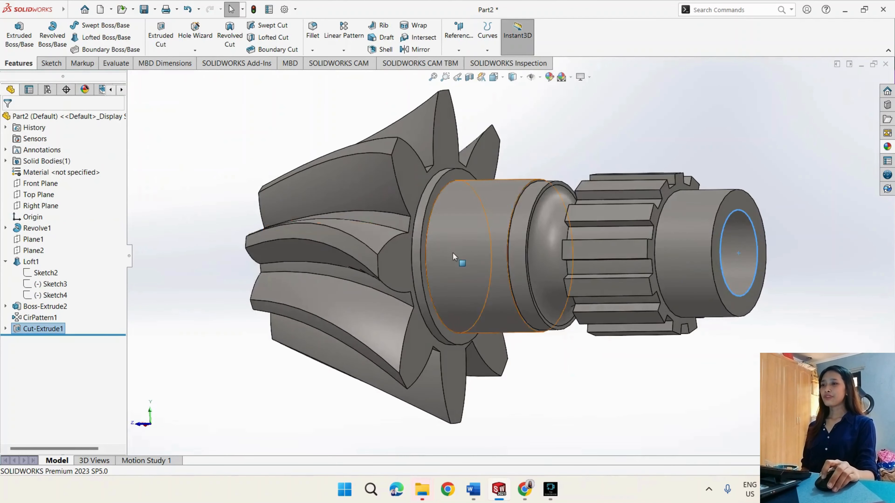
{"action": "scroll", "coordinate": [609, 380], "scroll_direction": "down", "scroll_amount": 2}
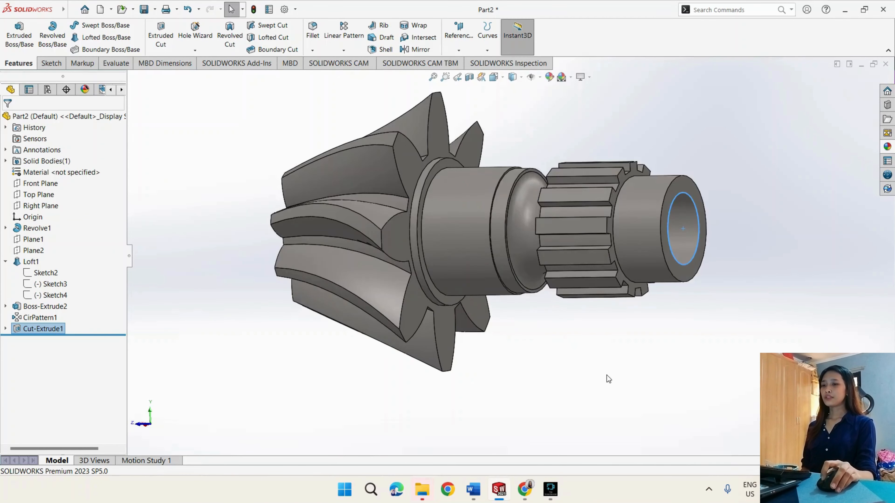
{"action": "scroll", "coordinate": [587, 342], "scroll_direction": "up", "scroll_amount": 2}
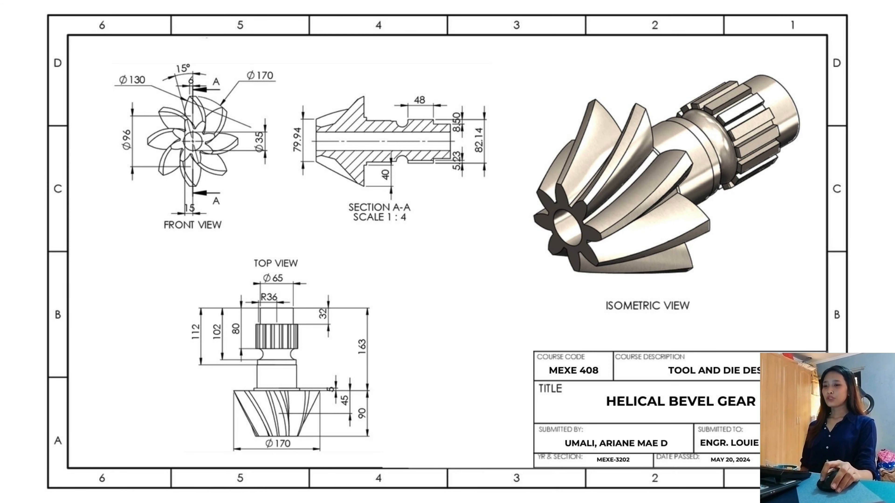